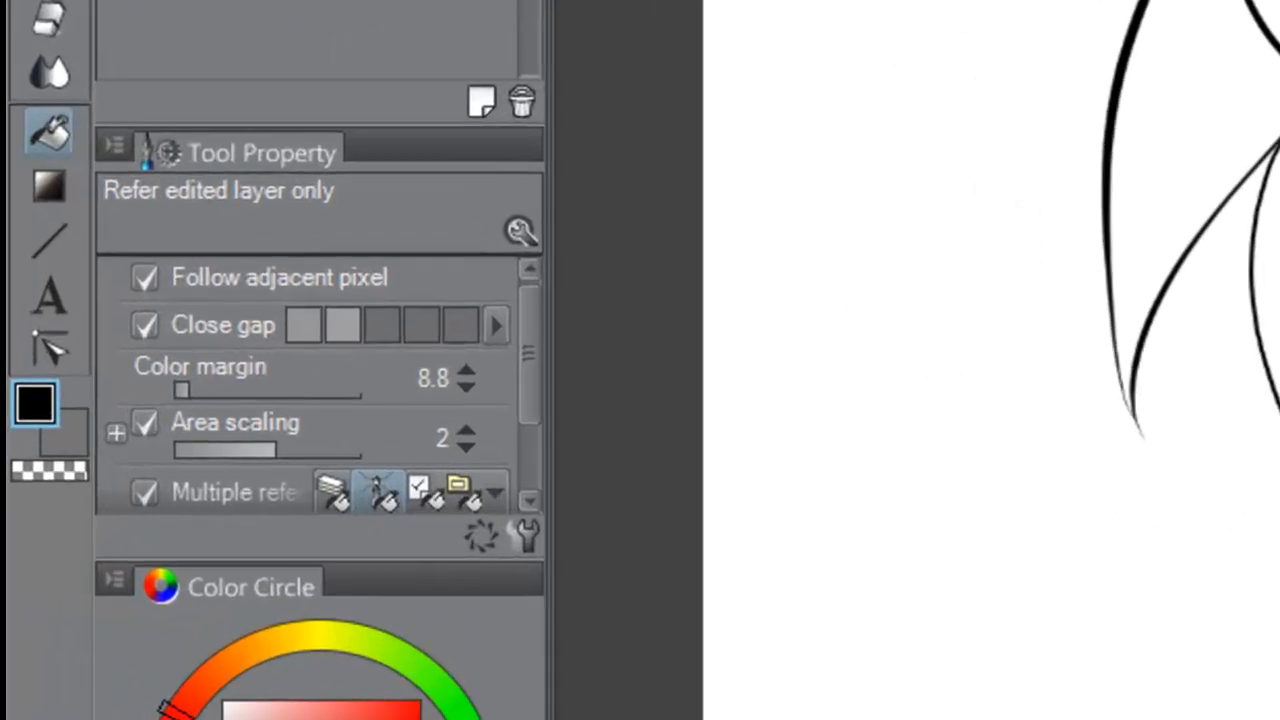
Fill the skin areas with light orange on the layer below the line art, including the gap between the hair strands.
left_click(227, 692)
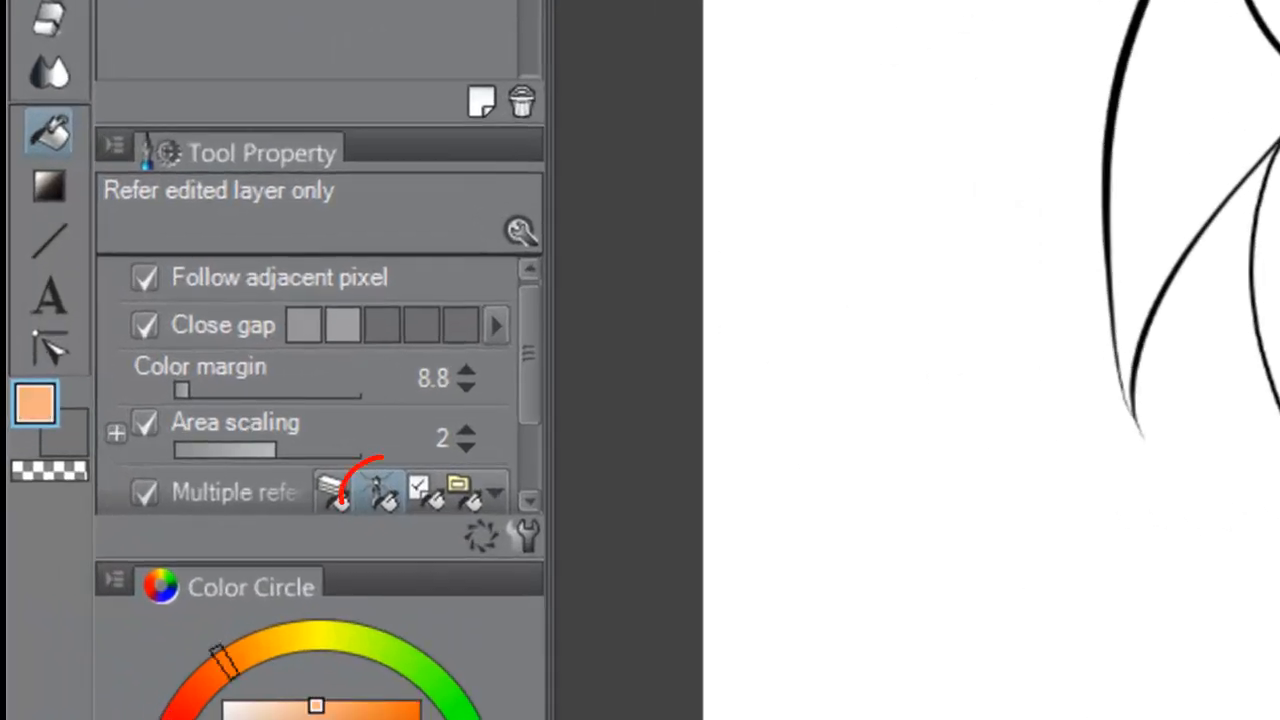
left_click(1271, 12)
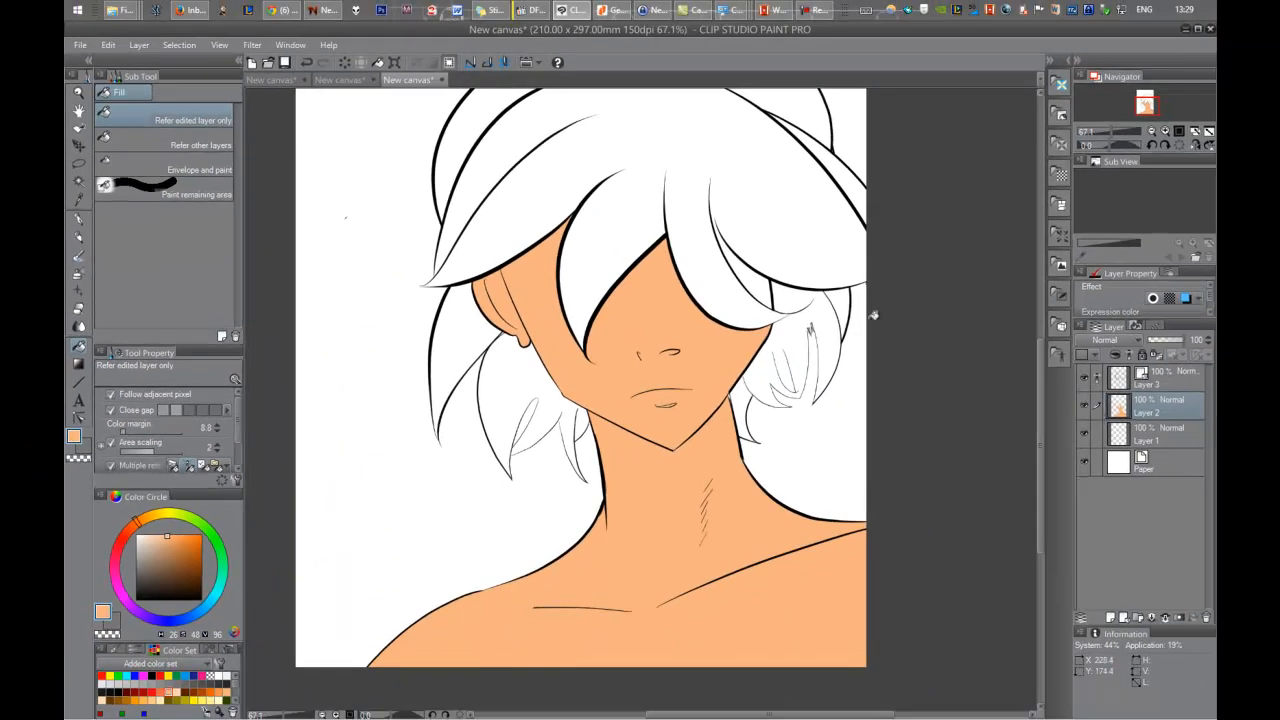
left_click(767, 281)
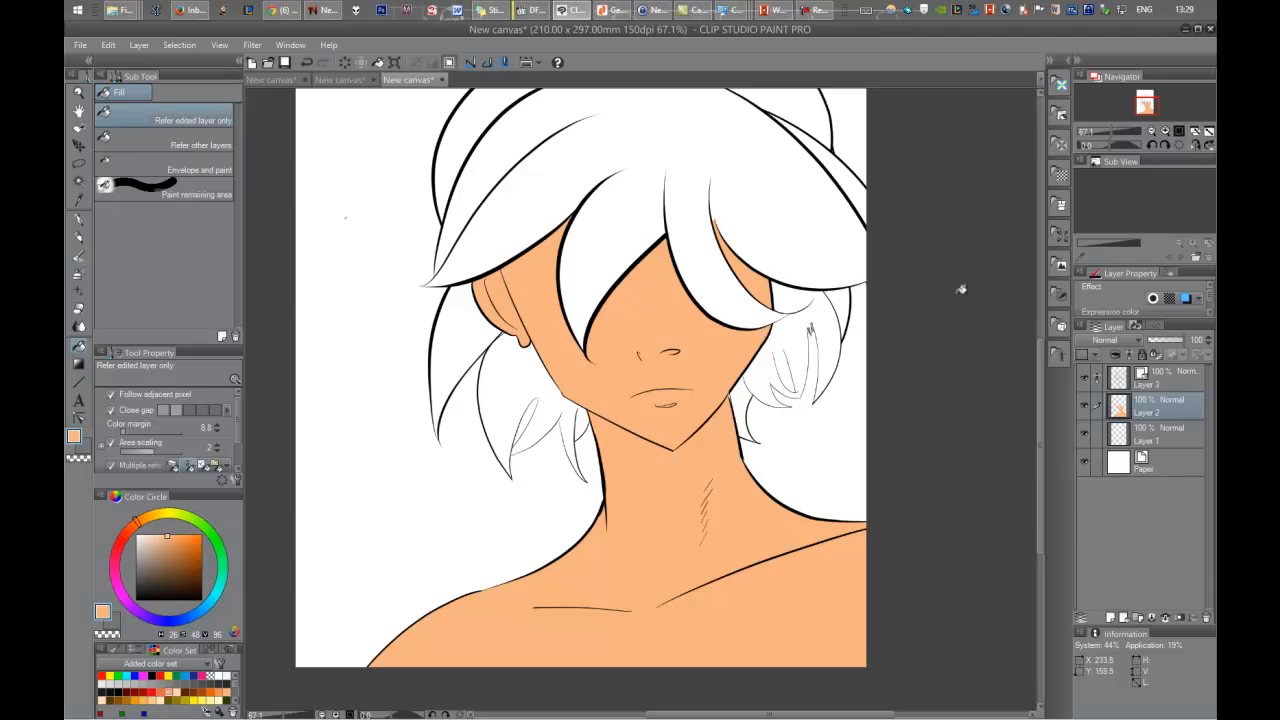
left_click_drag(657, 343, 657, 424)
scroll(657, 424, "down", 5)
scroll(667, 402, "up", 3)
left_click_drag(724, 331, 712, 251)
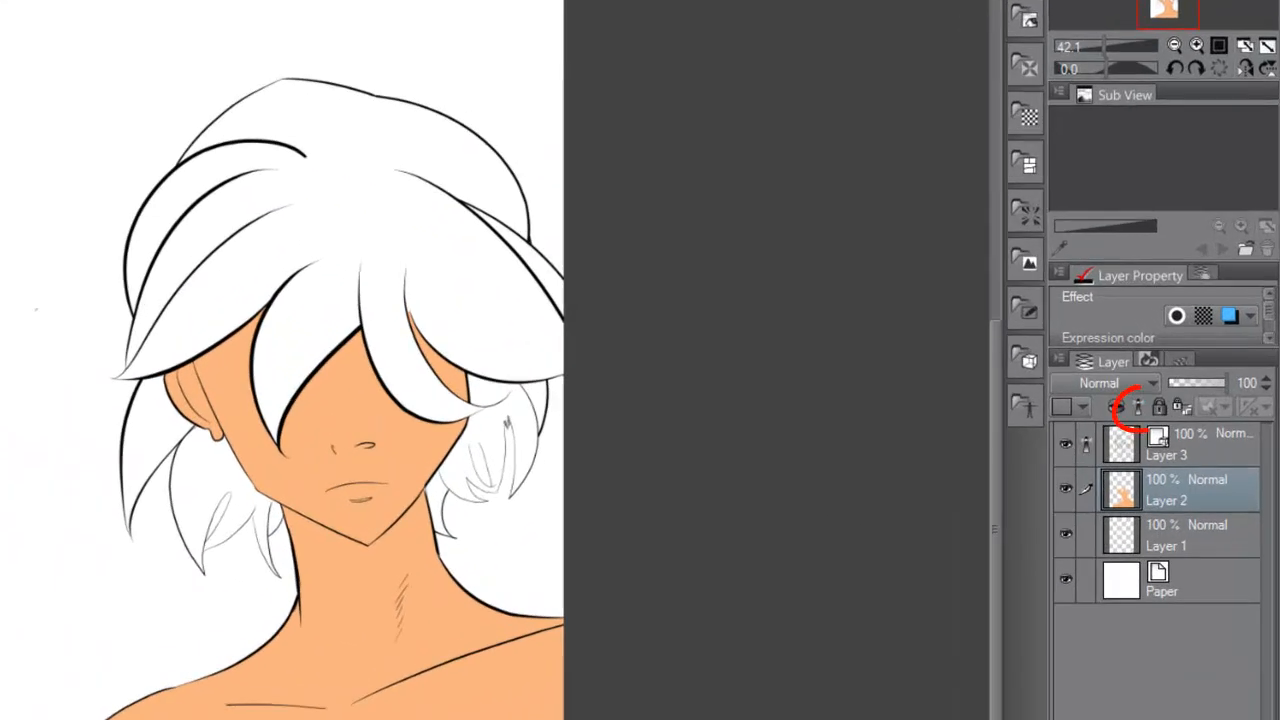
Add a new layer above the skin layer and fill all the hair sections with light blue.
left_click(1110, 618)
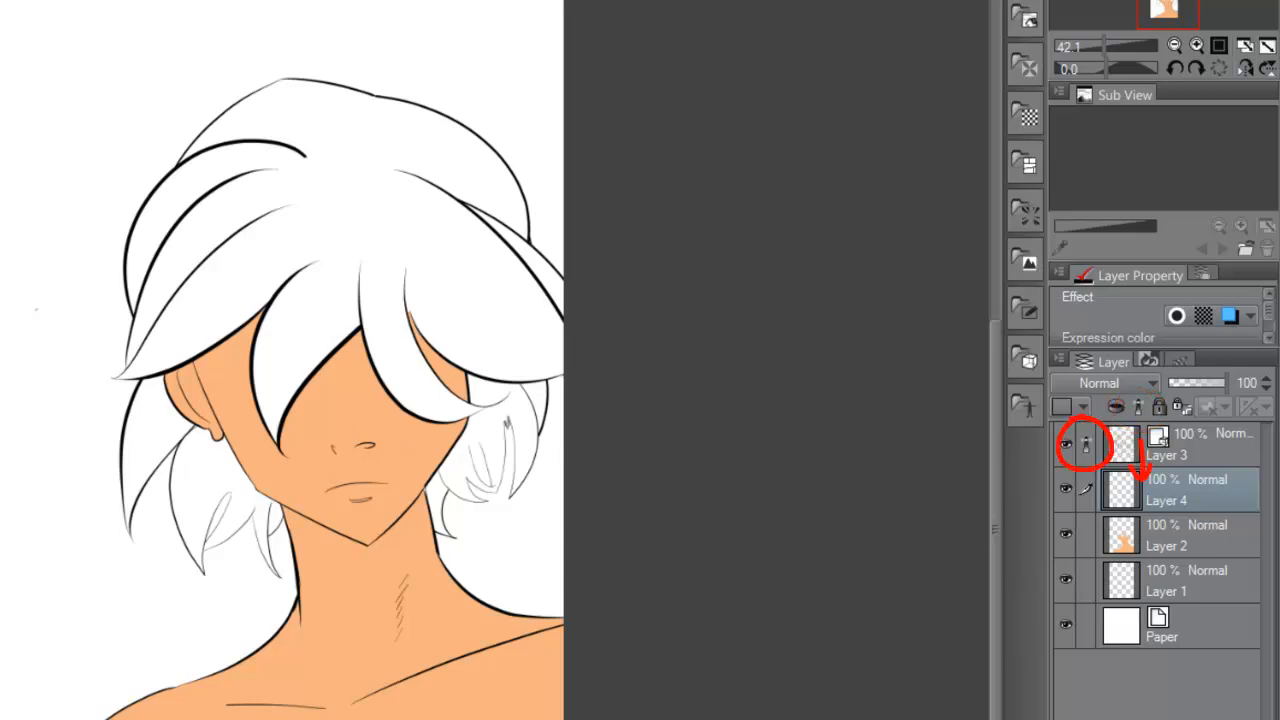
left_click(290, 290)
left_click(497, 440)
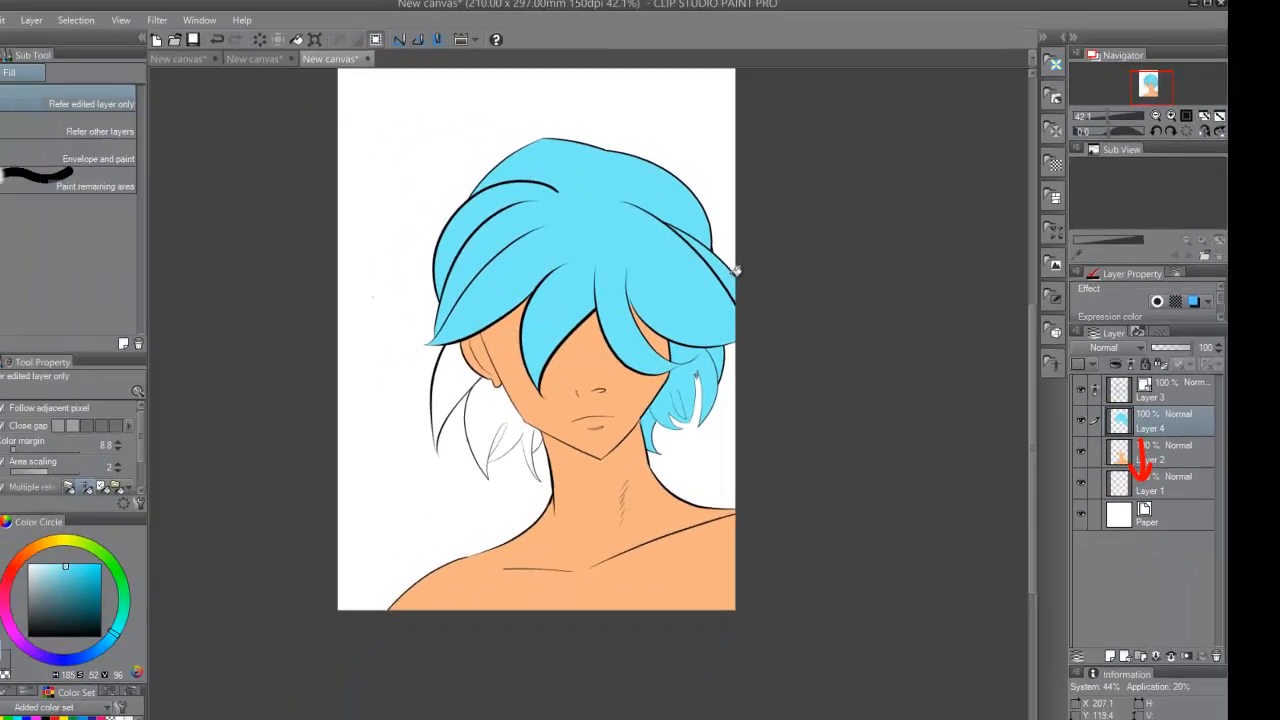
left_click(452, 397)
left_click(527, 435)
scroll(639, 361, "down", 5)
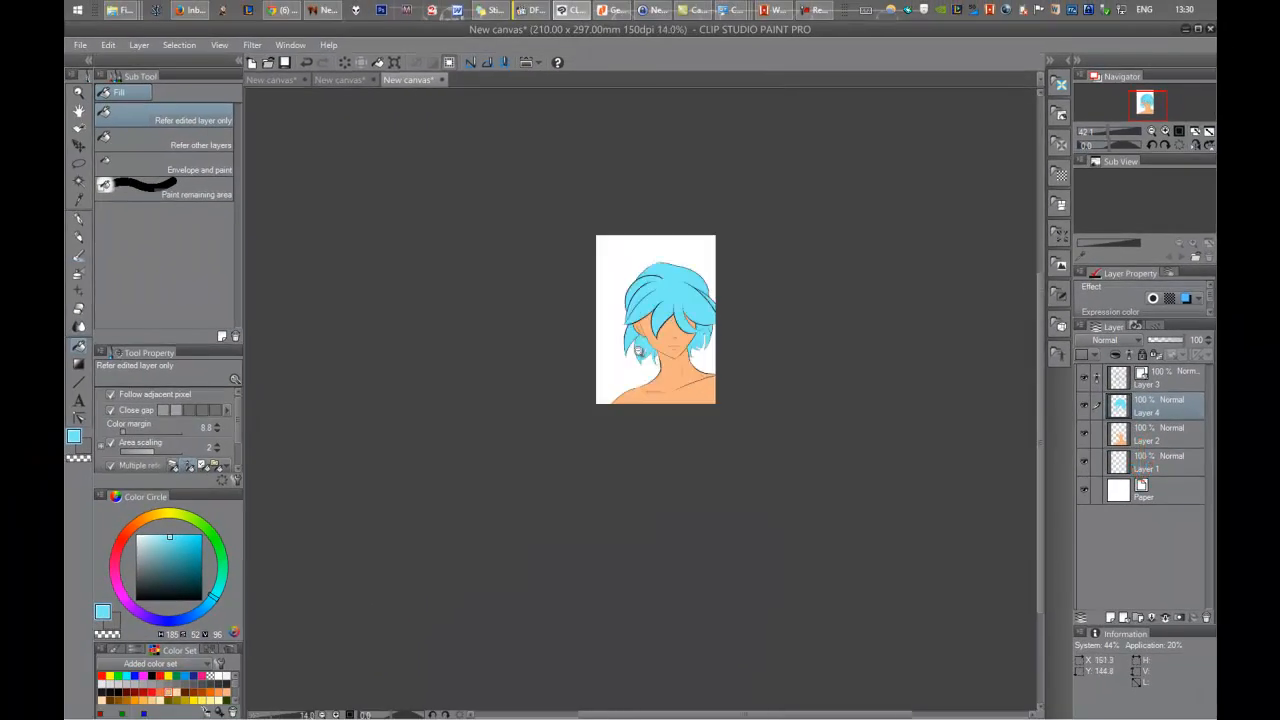
scroll(686, 316, "up", 5)
Create another new layer directly above the blue hair layer.
key("p")
scroll(695, 275, "up", 4)
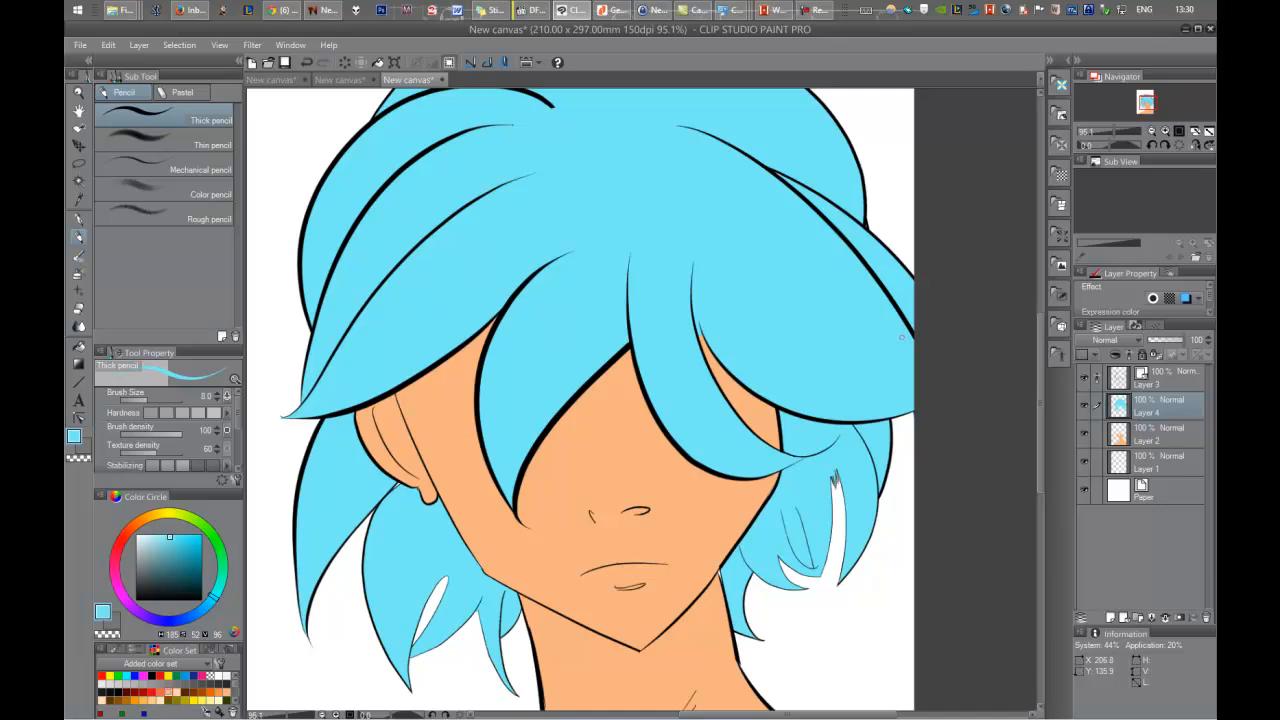
left_click(1148, 385)
scroll(679, 255, "down", 2)
scroll(679, 255, "up", 3)
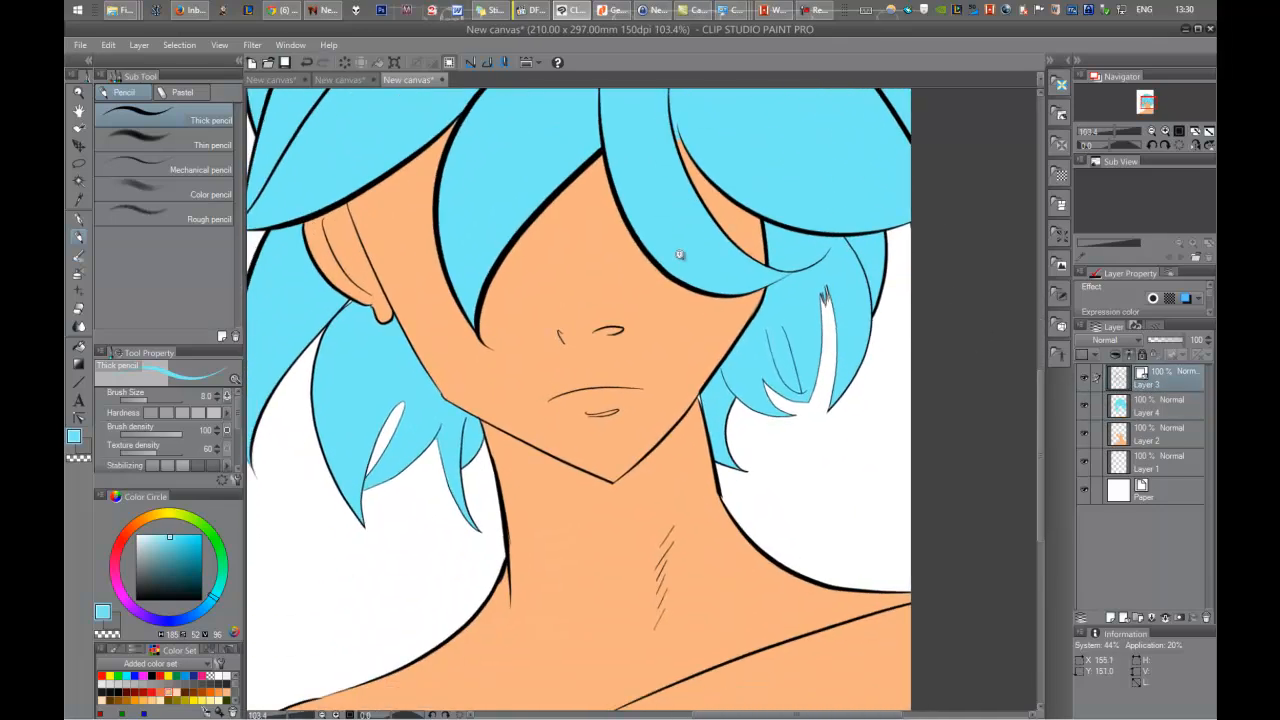
scroll(679, 255, "up", 6)
left_click_drag(743, 406, 741, 328)
left_click(1151, 407)
left_click(1110, 614)
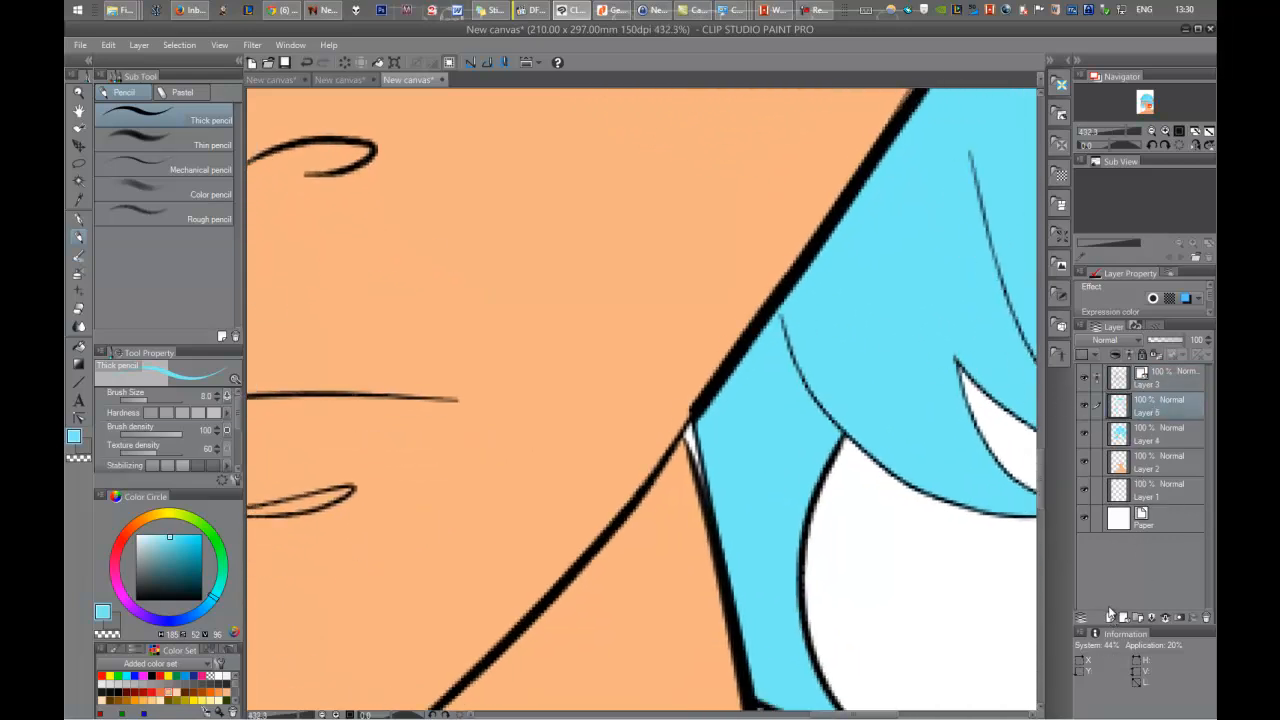
Choose a pale peach colour and paint G pen highlights on the ear, the side of the face and the jawline.
left_click(201, 596)
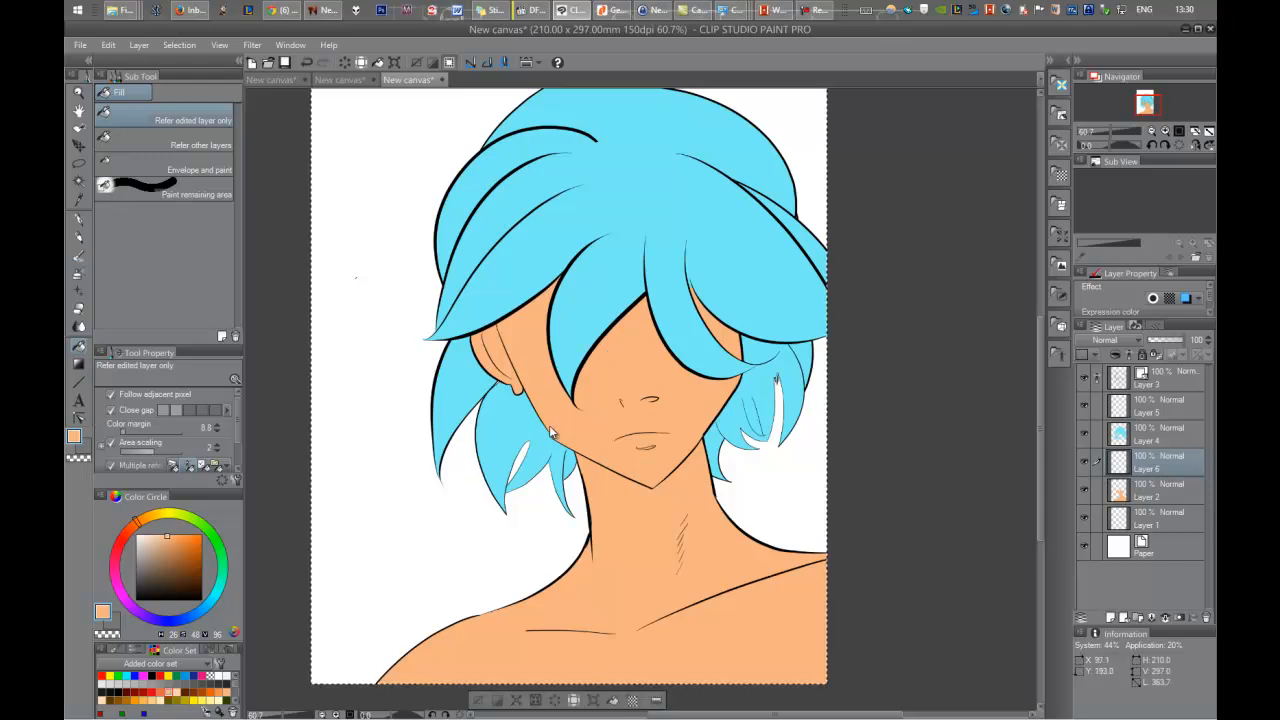
key("p")
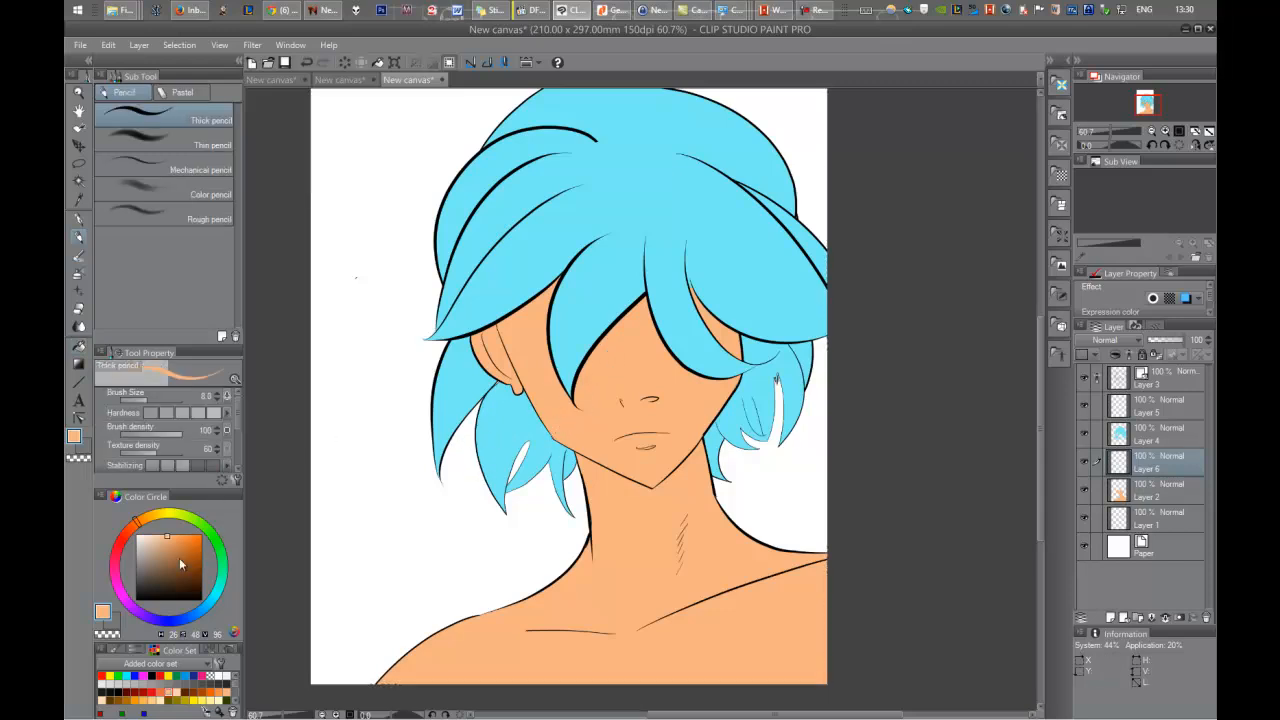
left_click_drag(181, 565, 150, 535)
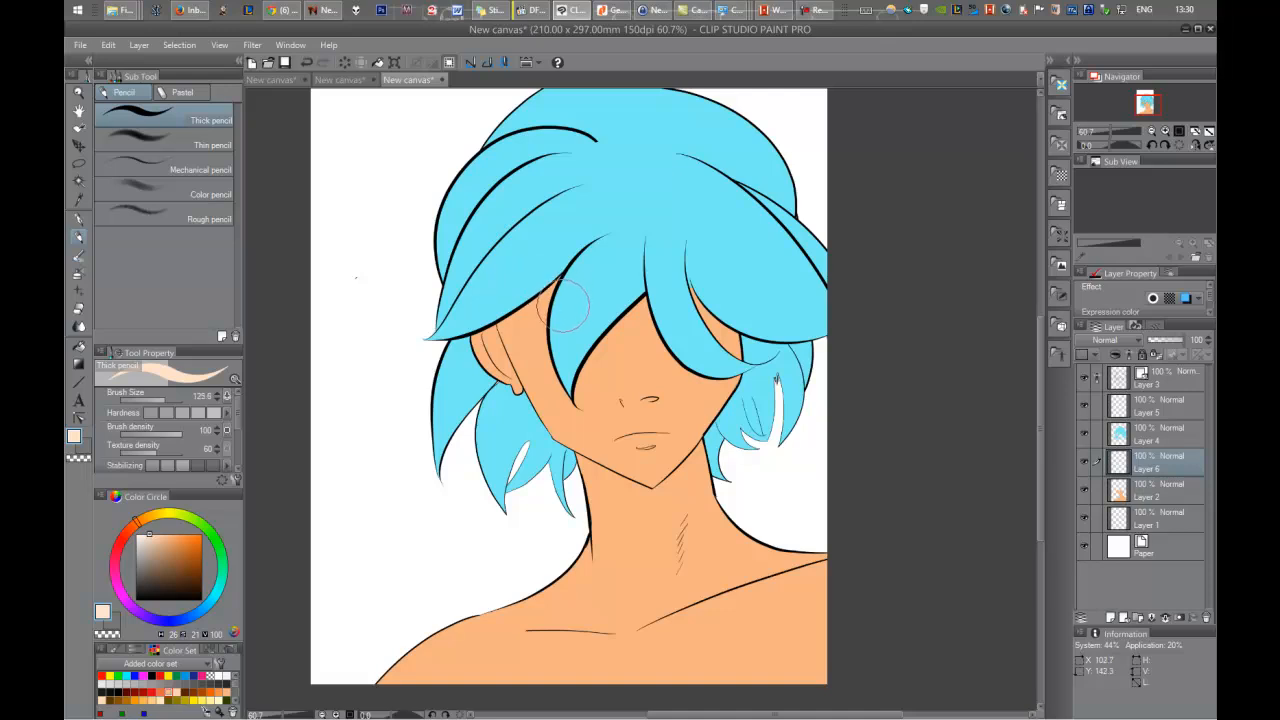
key("p")
mouse_move(536, 339)
left_mouse_down()
mouse_move(566, 331)
mouse_move(534, 397)
left_mouse_up()
mouse_move(485, 332)
left_mouse_down()
mouse_move(496, 359)
mouse_move(499, 329)
mouse_move(474, 347)
mouse_move(518, 372)
mouse_move(535, 405)
mouse_move(605, 462)
mouse_move(588, 450)
mouse_move(670, 478)
mouse_move(702, 428)
left_mouse_up()
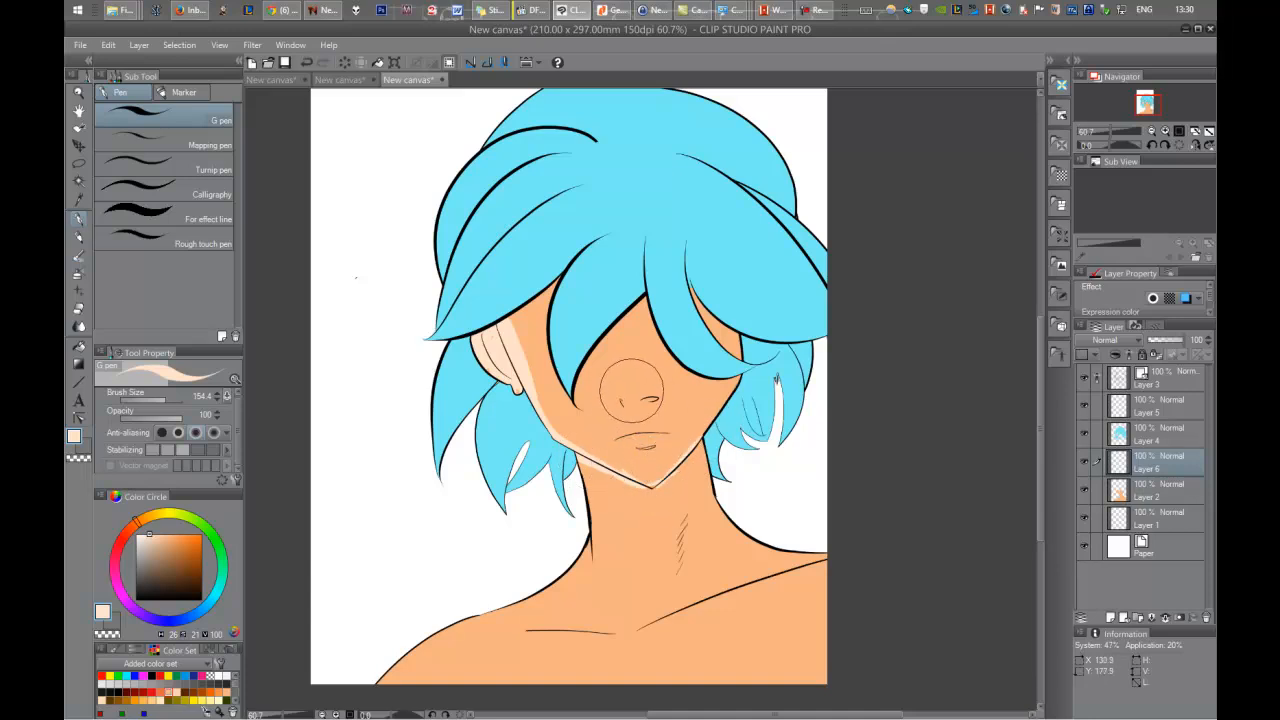
Paint pale peach highlights on the nose tip, nose bridge and above the upper lip with a smaller brush.
left_click_drag(625, 393, 636, 390)
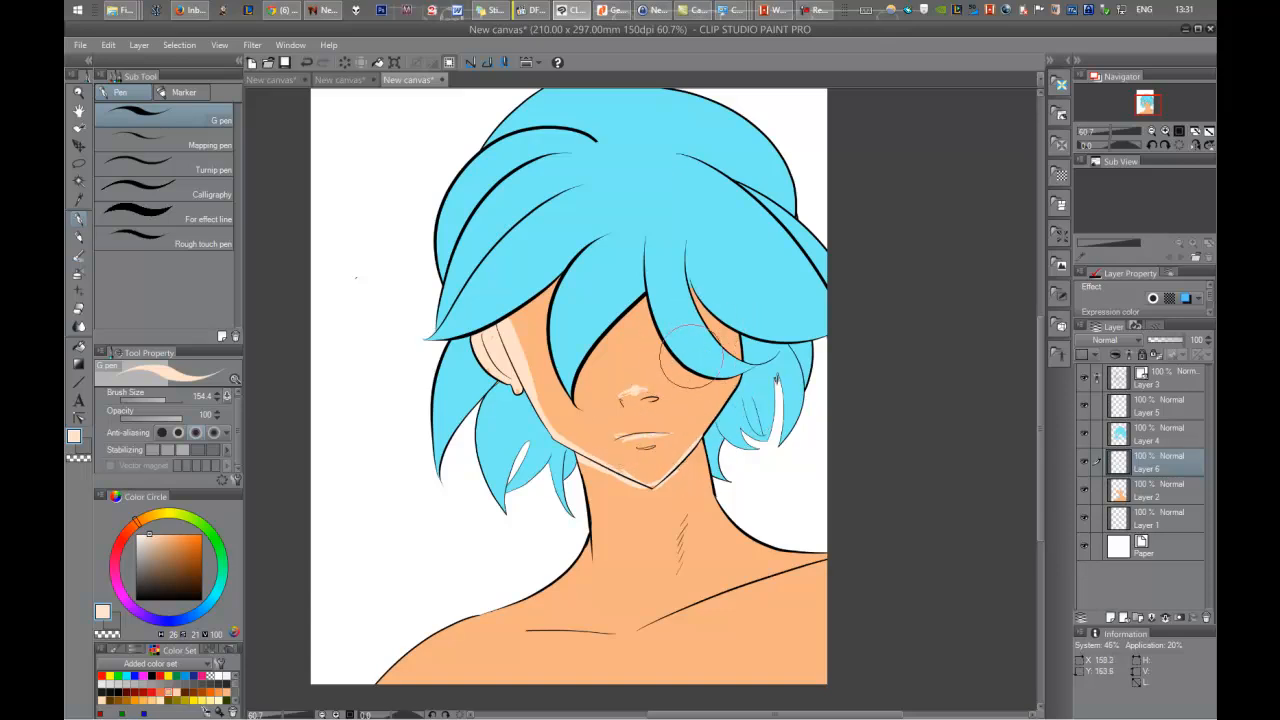
mouse_move(635, 380)
left_mouse_down()
mouse_move(630, 324)
mouse_move(621, 357)
left_mouse_up()
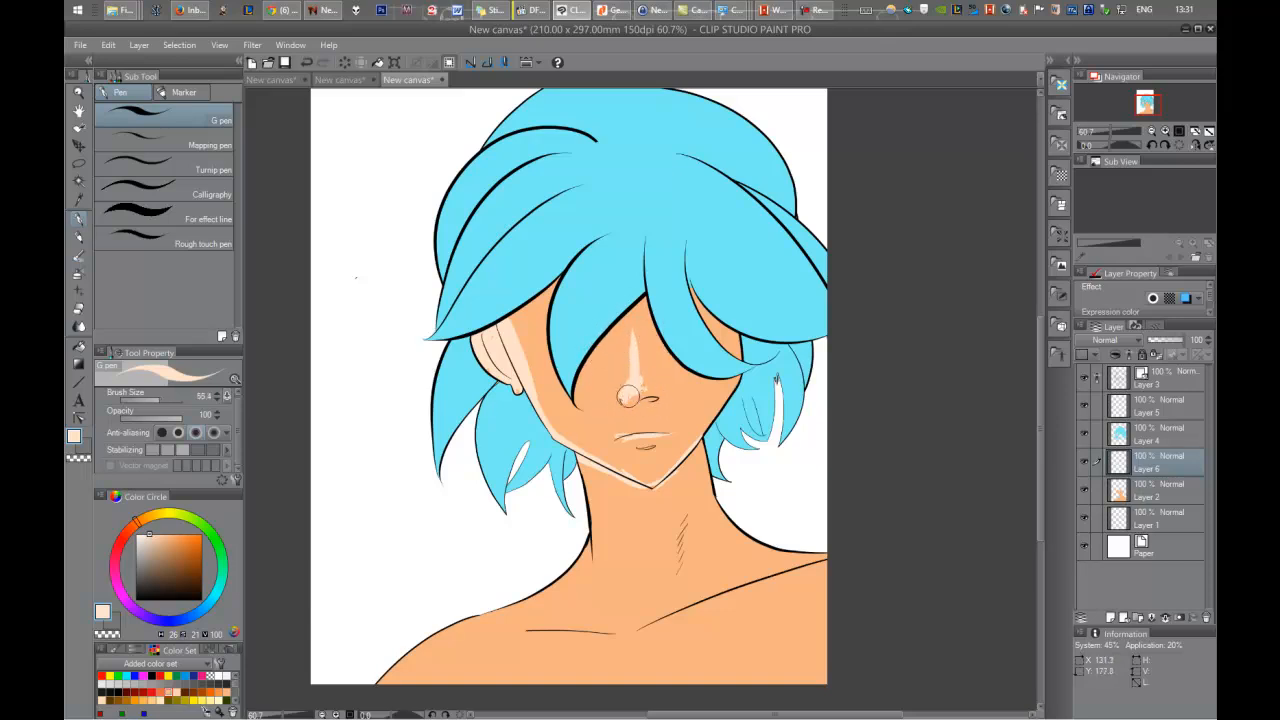
left_click_drag(689, 368, 676, 290)
left_click_drag(622, 388, 647, 412)
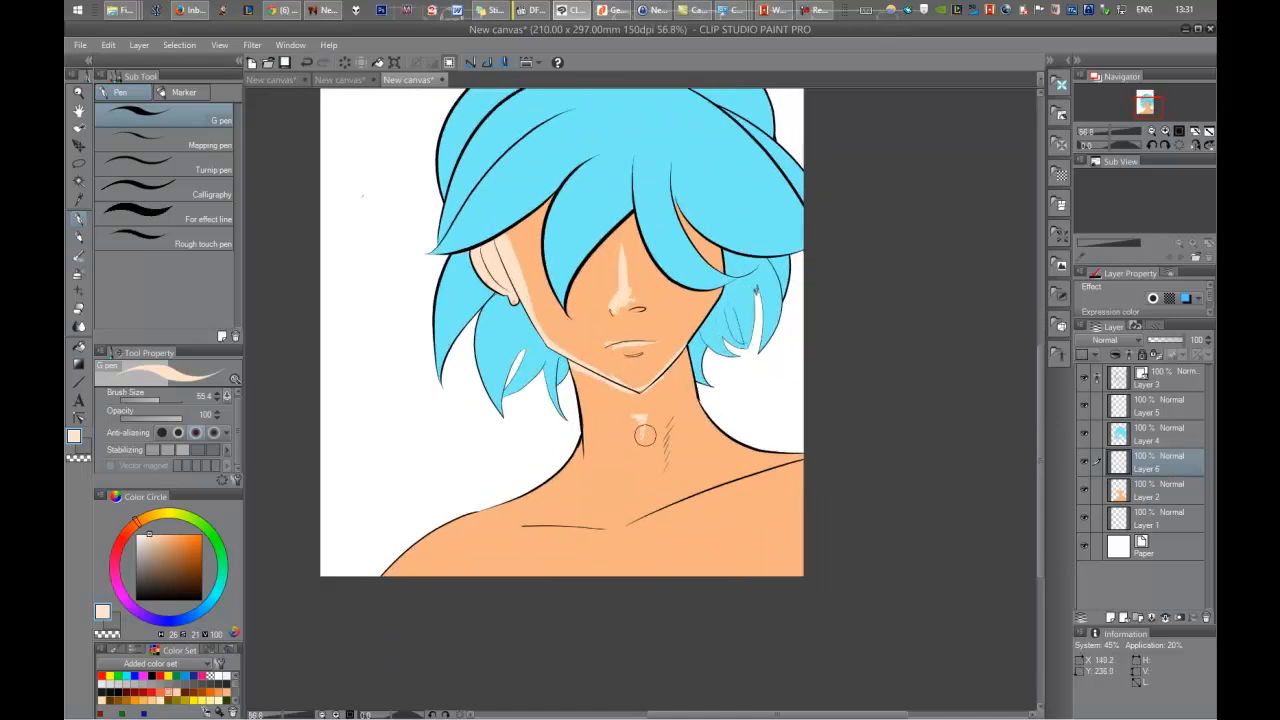
Paint pale peach highlights on the throat and collarbones, undoing the stroke that spills over the shoulder outline.
mouse_move(640, 522)
left_mouse_down()
mouse_move(806, 476)
mouse_move(515, 524)
left_mouse_up()
mouse_move(598, 417)
left_mouse_down()
mouse_move(591, 445)
mouse_move(644, 388)
mouse_move(584, 444)
mouse_move(440, 515)
left_mouse_up()
key("ctrl+z")
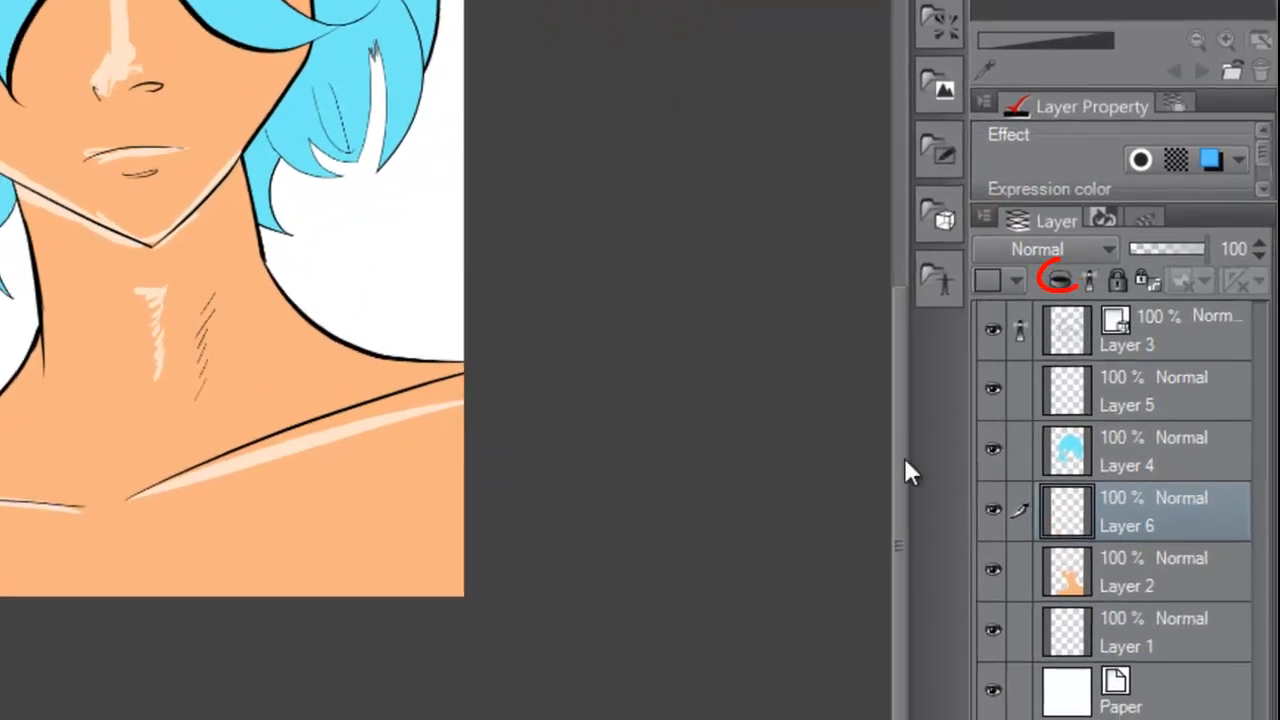
Clip the highlight layer to the skin layer below and paint highlights along the shoulder and neck outlines.
left_click(1059, 280)
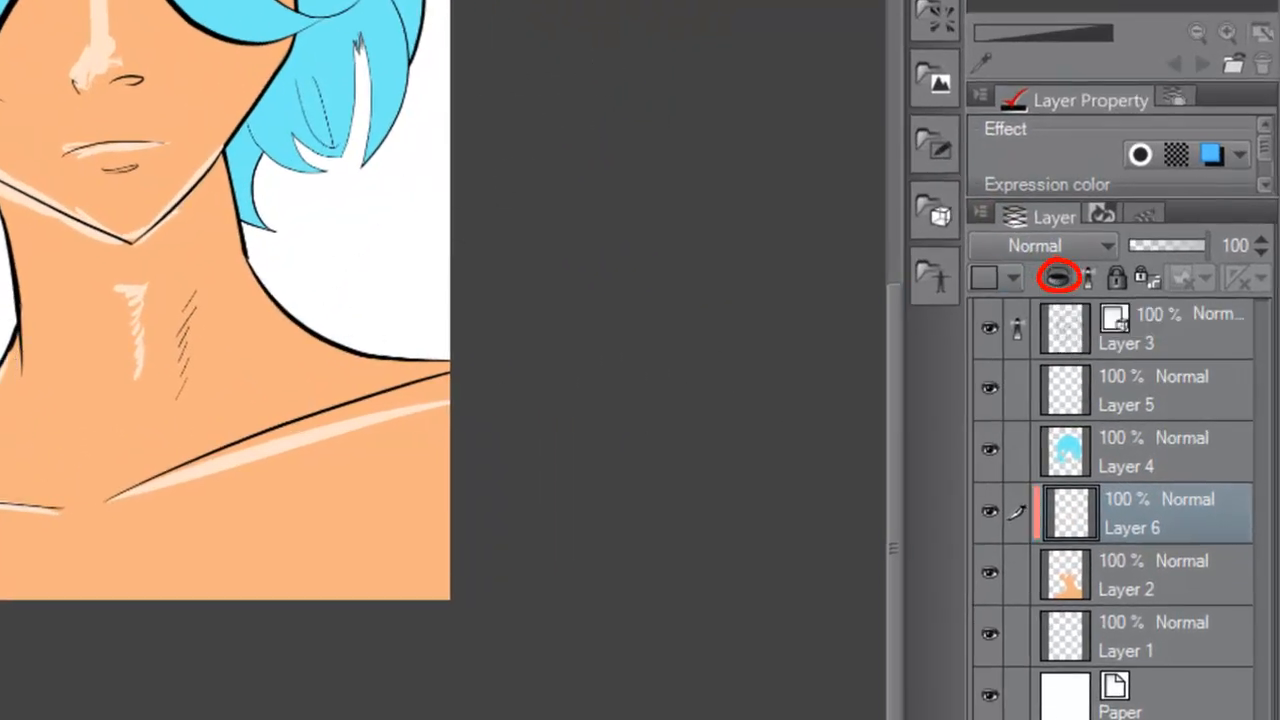
left_click_drag(68, 240, 3, 330)
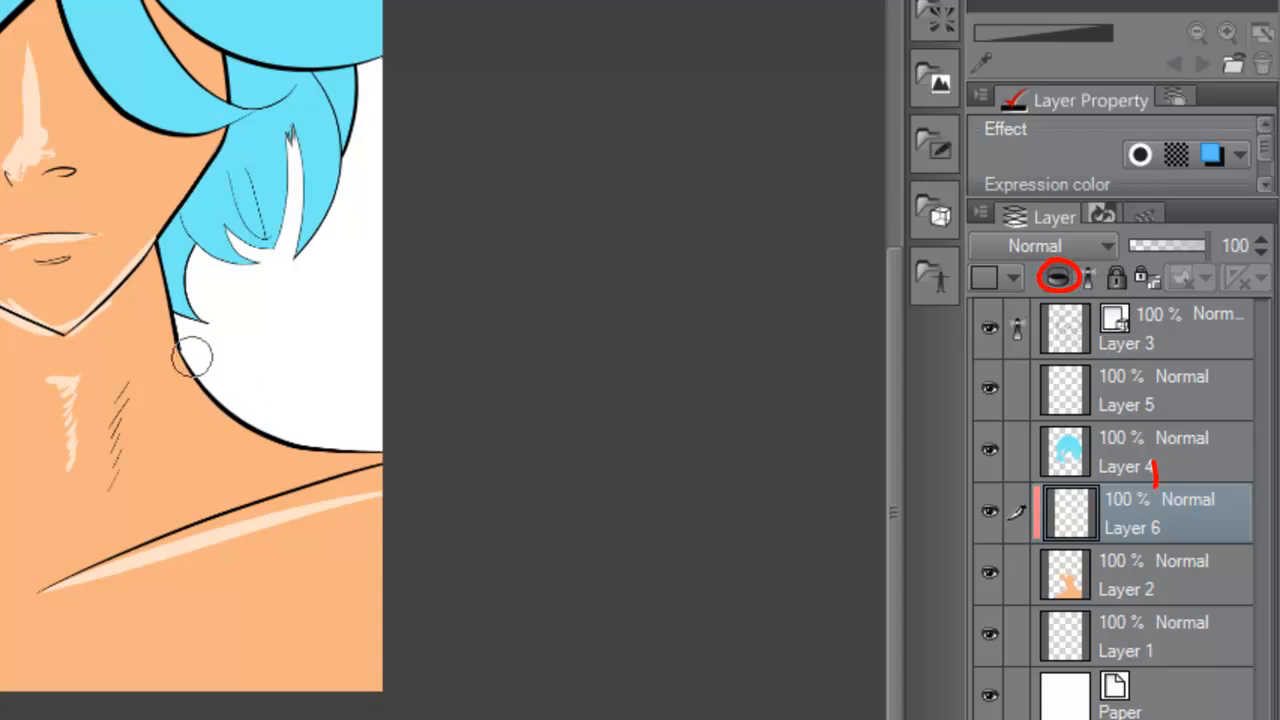
mouse_move(183, 354)
left_mouse_down()
mouse_move(195, 383)
mouse_move(277, 461)
mouse_move(498, 476)
left_mouse_up()
key("ctrl+z")
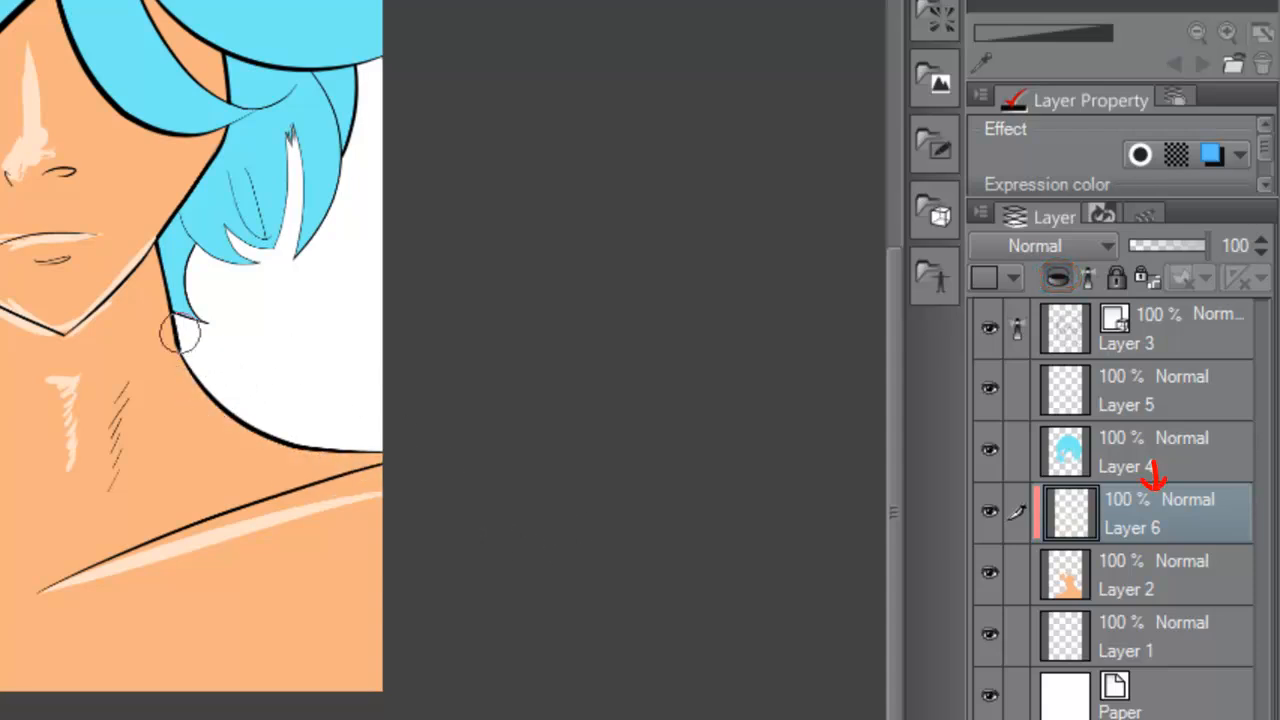
left_click_drag(235, 444, 529, 420)
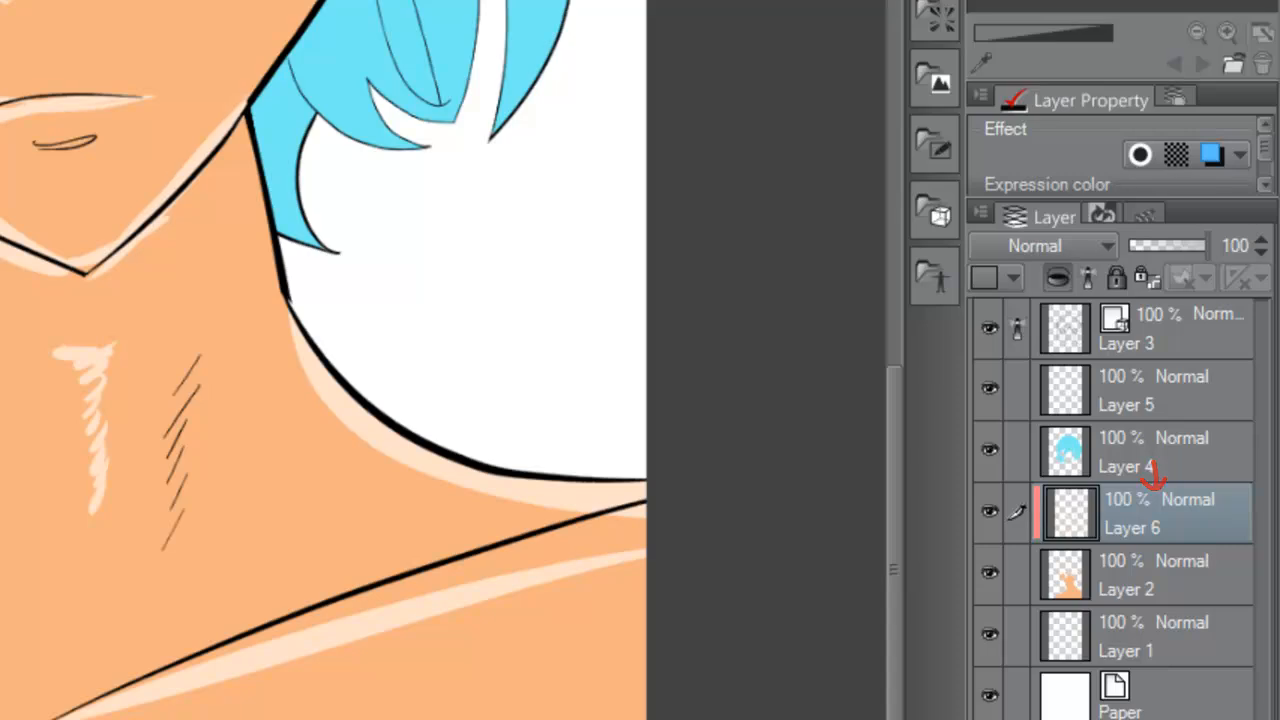
left_click_drag(395, 448, 577, 394)
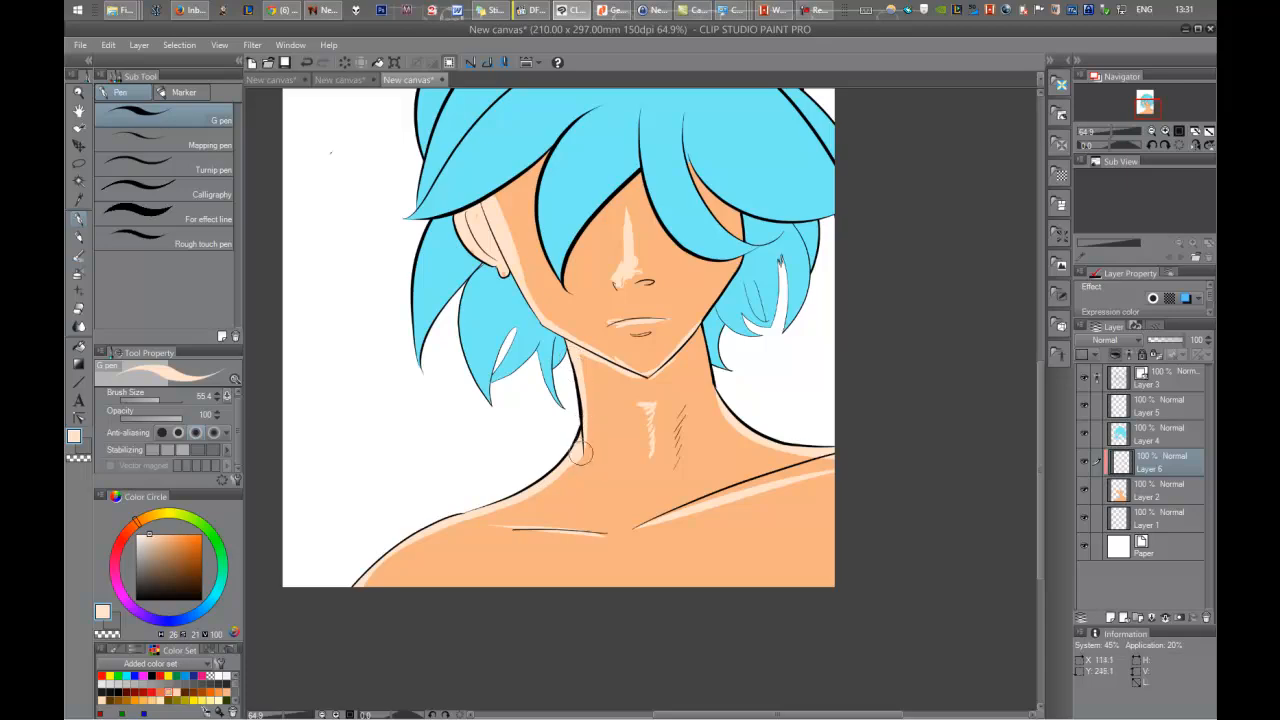
left_click_drag(597, 424, 611, 391)
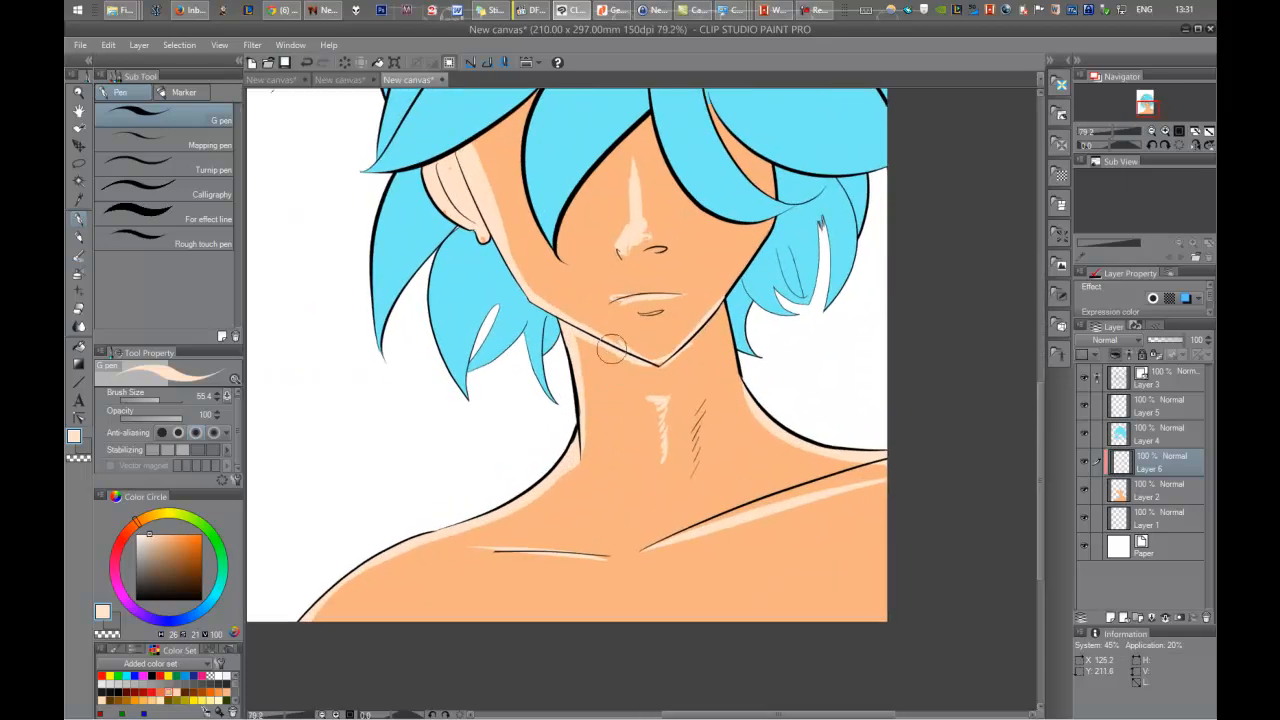
left_click(626, 397, "alt")
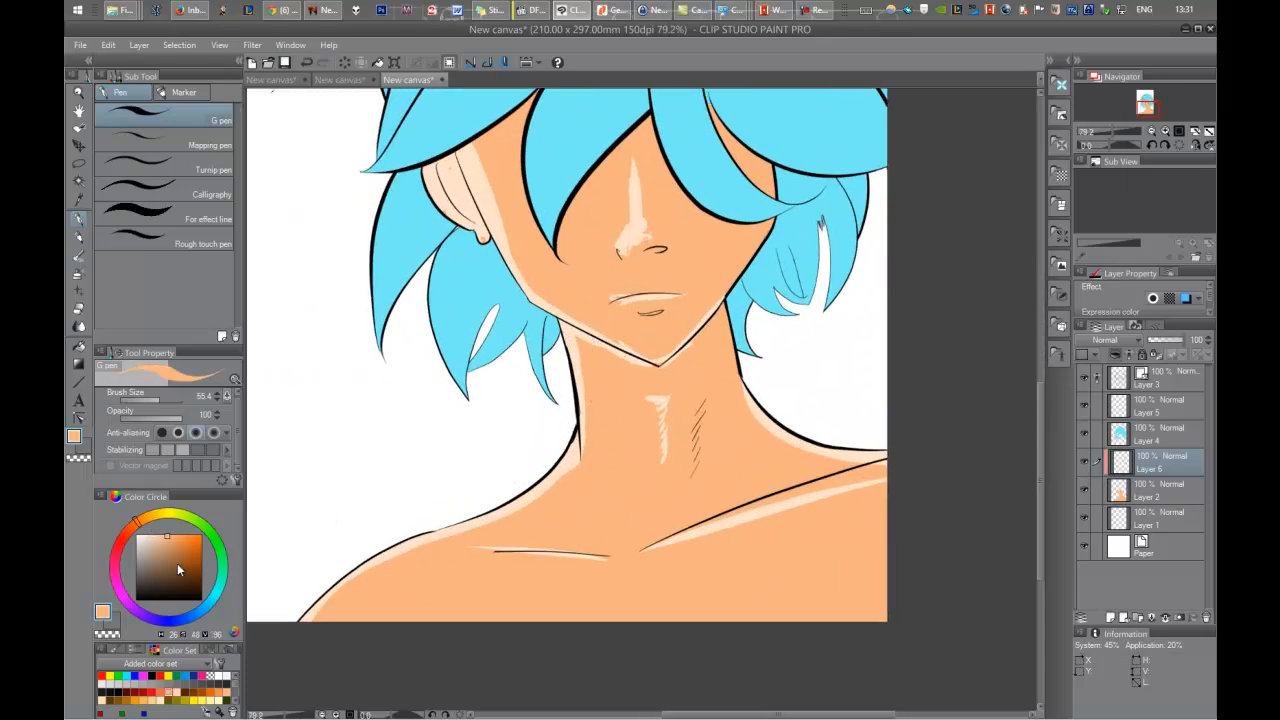
left_click(180, 565)
left_click_drag(596, 350, 648, 348)
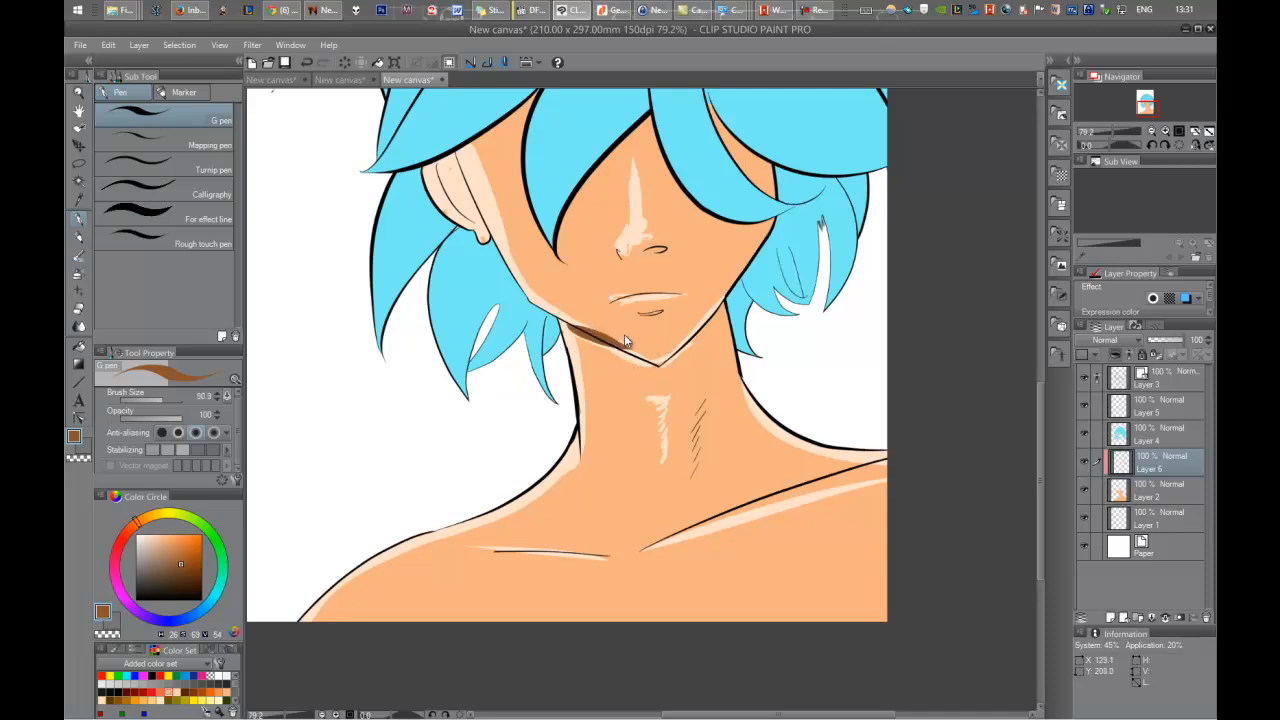
key("ctrl+z")
left_click(185, 562)
left_click(674, 381, "alt")
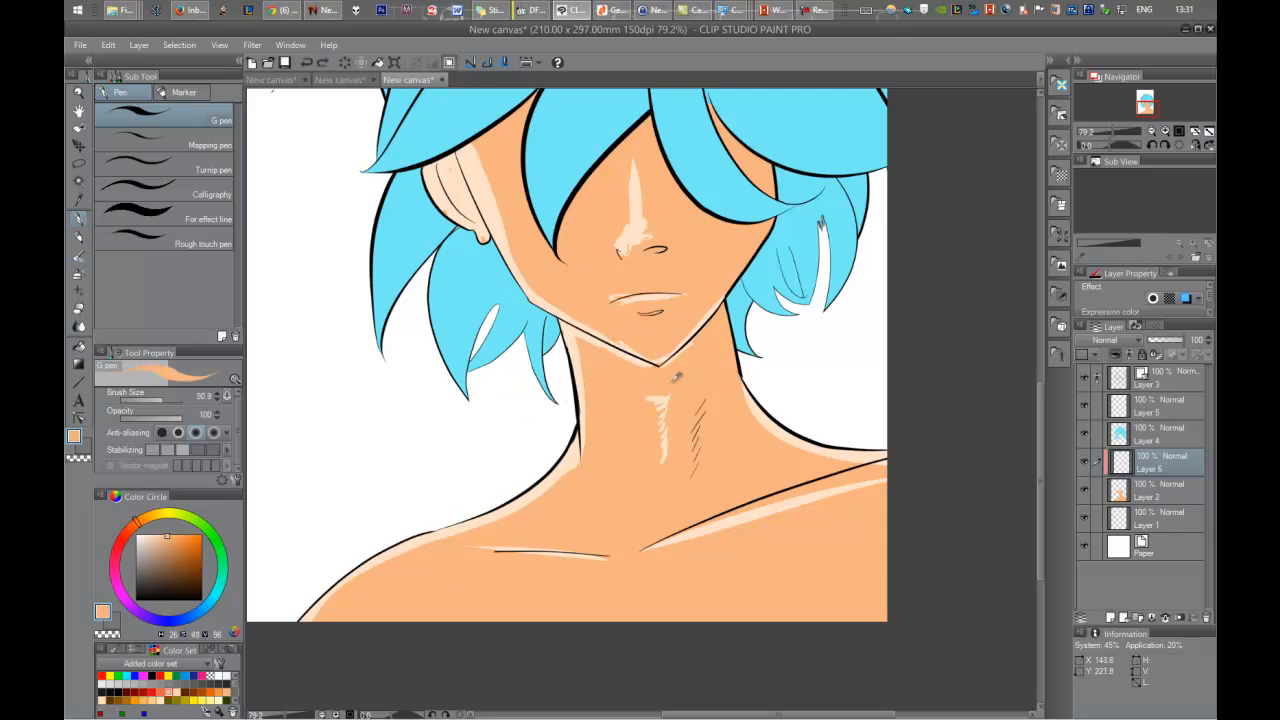
Darken the sampled skin tone to a muted brown and paint shadows along both sides of the jawline.
left_click_drag(170, 545, 168, 564)
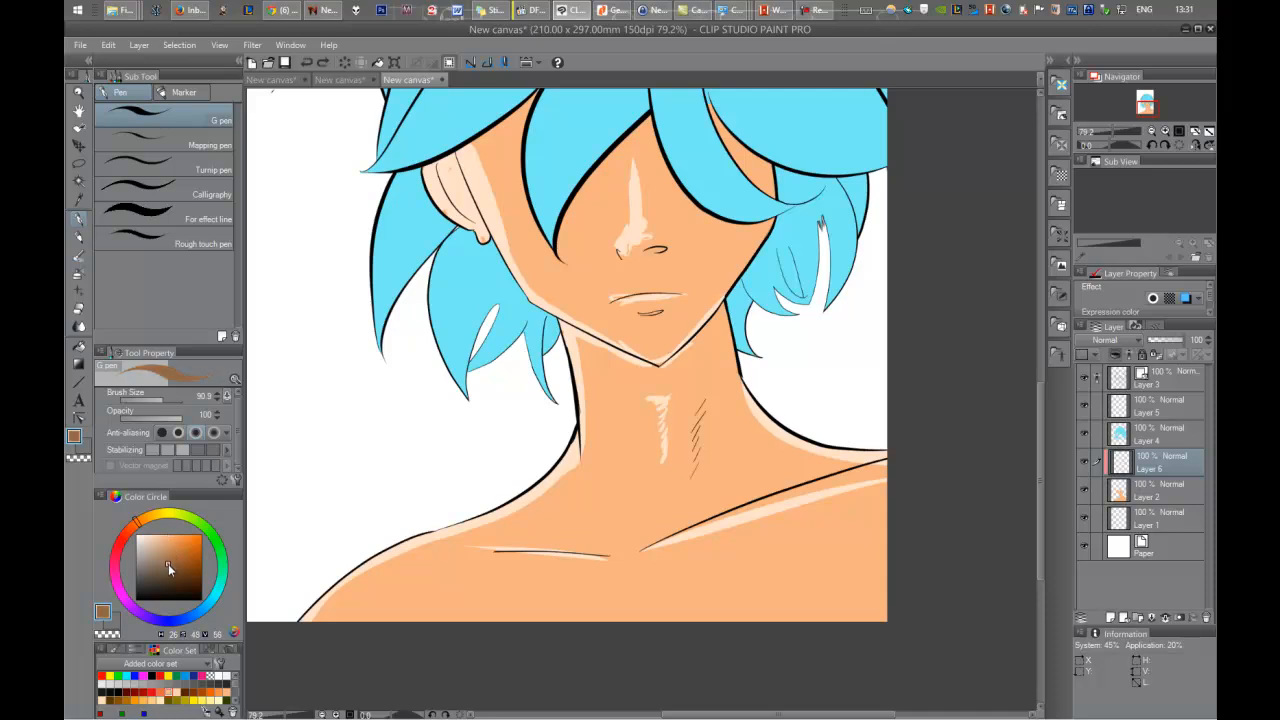
left_click_drag(566, 320, 645, 351)
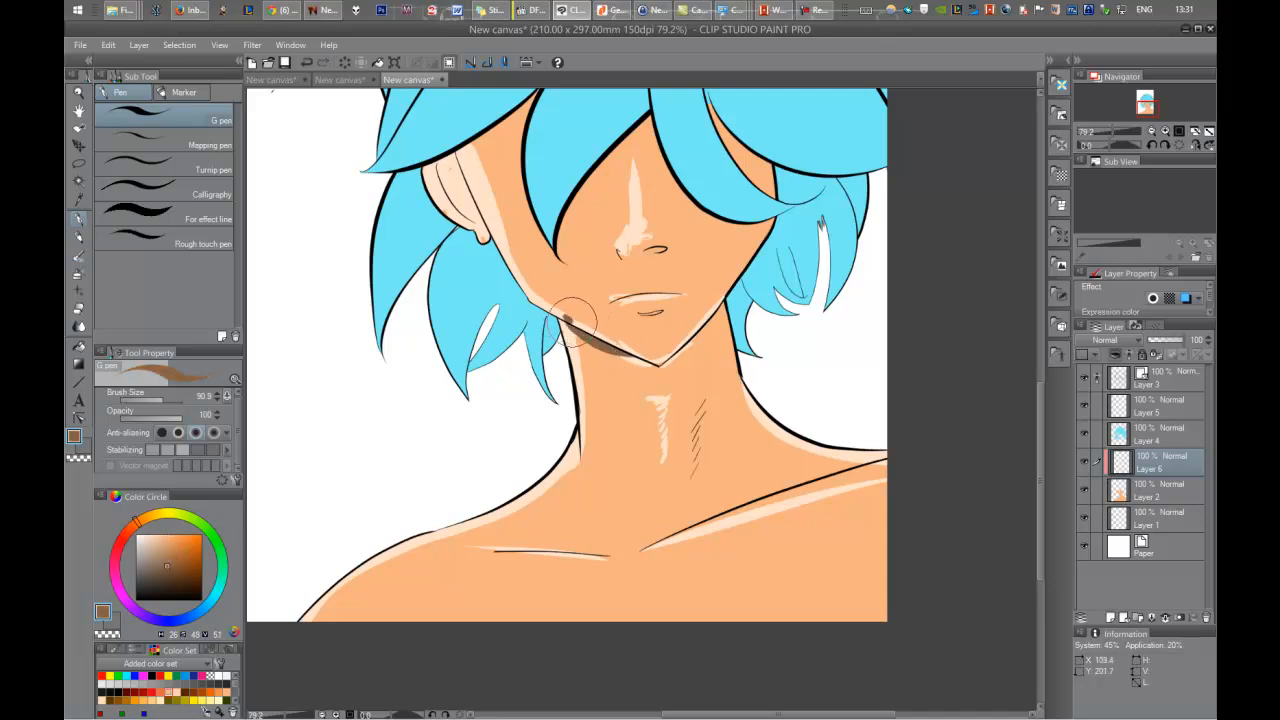
mouse_move(568, 321)
left_mouse_down()
mouse_move(620, 336)
mouse_move(552, 306)
mouse_move(623, 353)
mouse_move(675, 349)
mouse_move(728, 289)
left_mouse_up()
left_click_drag(651, 359, 543, 304)
Paint muted brown shadows beneath the nose and on the lower lip.
mouse_move(607, 278)
left_mouse_down()
mouse_move(637, 340)
mouse_move(660, 310)
mouse_move(650, 318)
mouse_move(680, 312)
mouse_move(671, 330)
mouse_move(660, 321)
left_mouse_up()
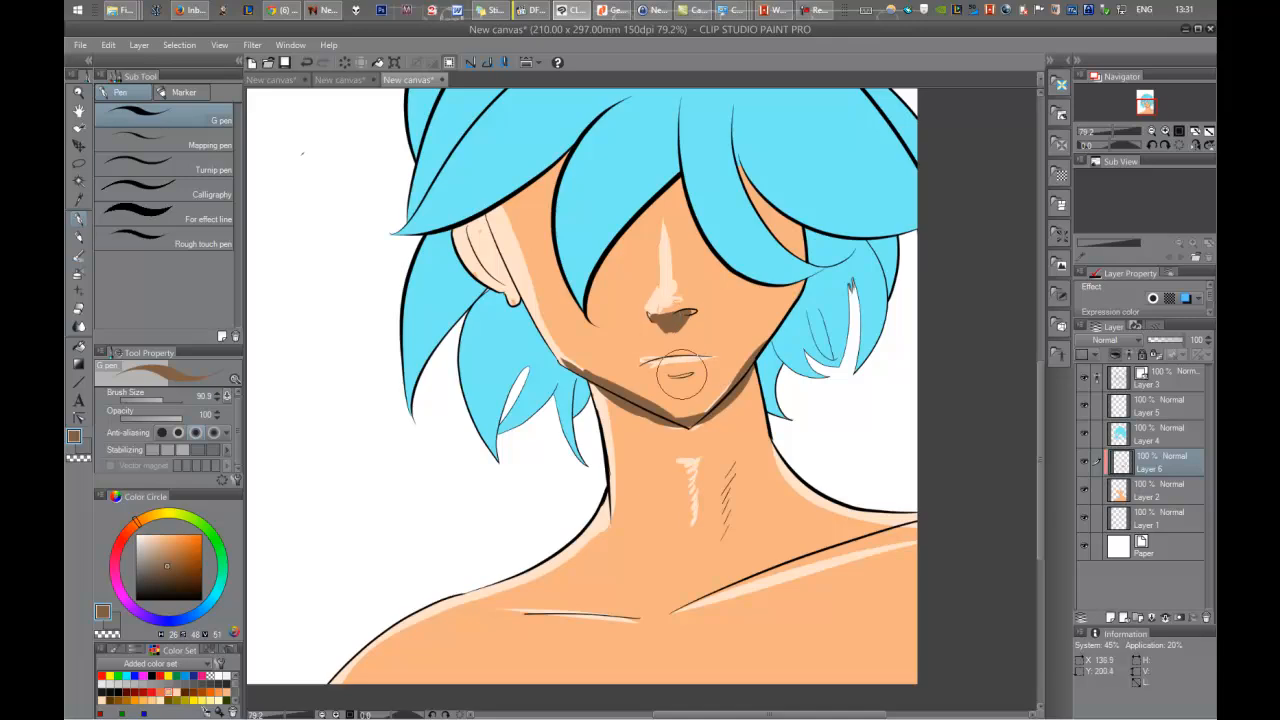
left_click_drag(671, 378, 680, 380)
scroll(680, 380, "down", 4)
scroll(686, 333, "up", 2)
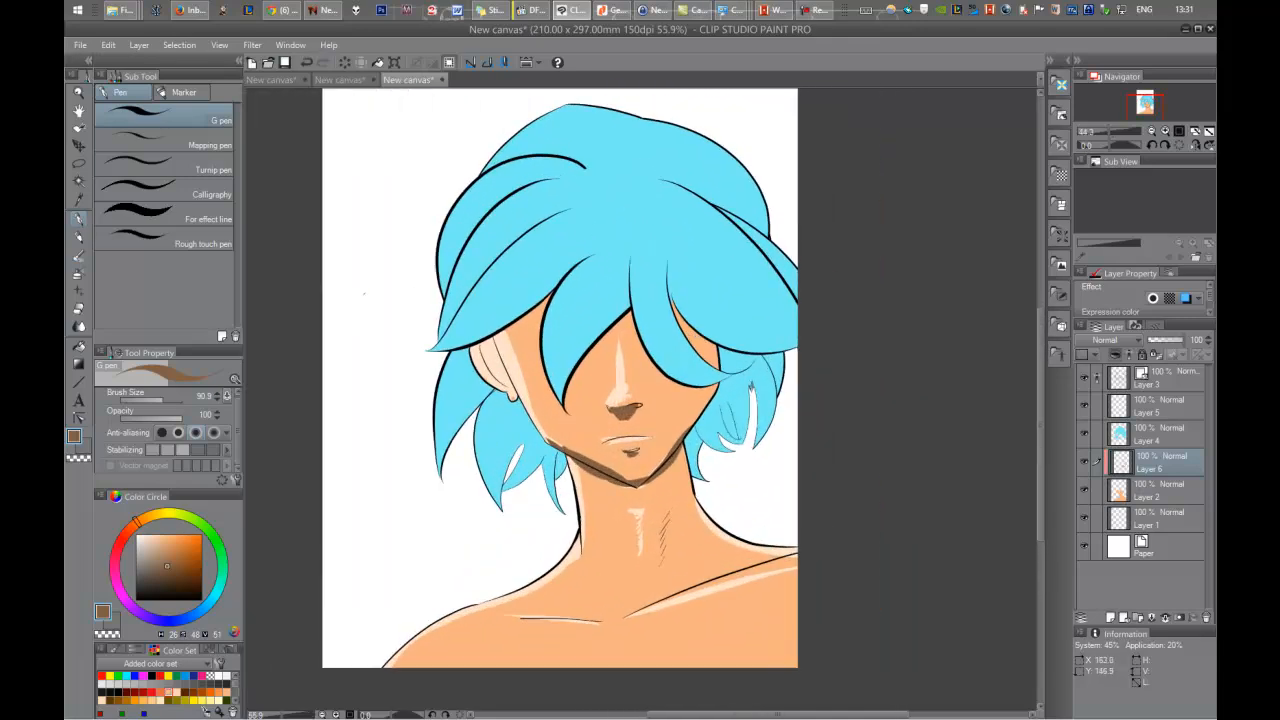
Paint brown shadows on the face beneath the hair strands and inside the ear.
mouse_move(686, 333)
left_mouse_down()
mouse_move(721, 375)
mouse_move(691, 309)
mouse_move(716, 356)
left_mouse_up()
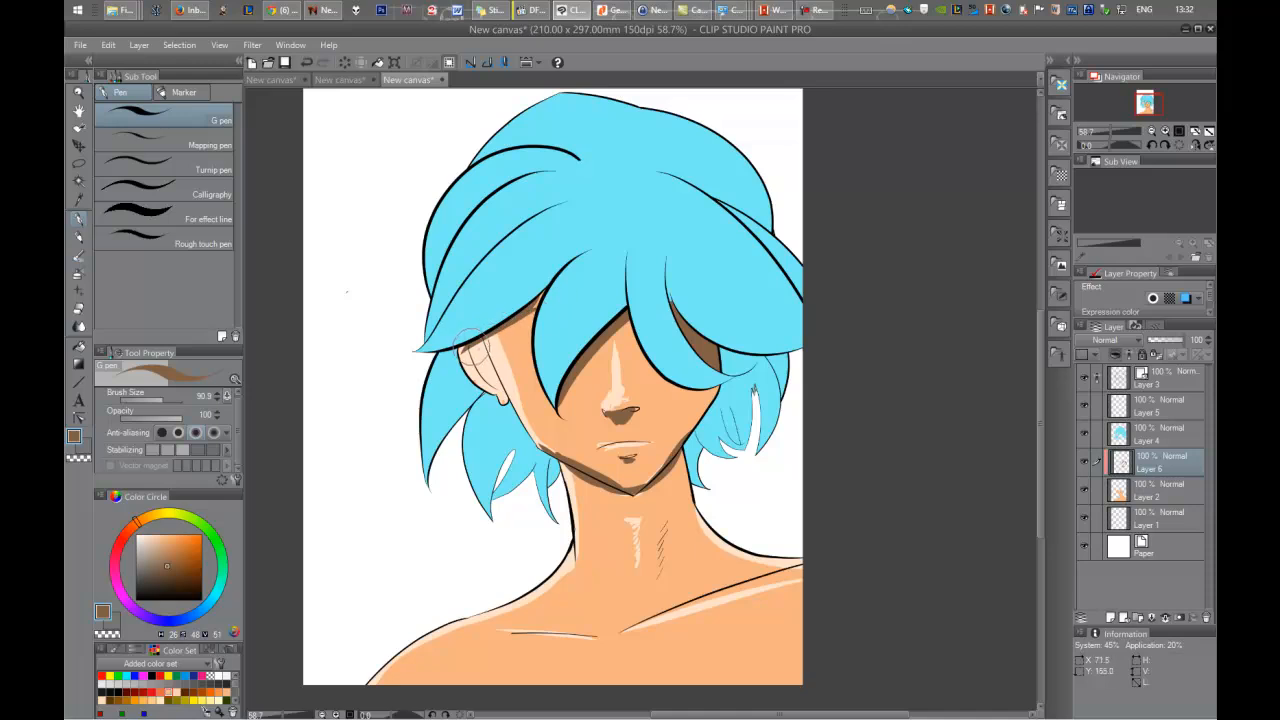
mouse_move(473, 353)
left_mouse_down()
mouse_move(503, 394)
mouse_move(466, 353)
left_mouse_up()
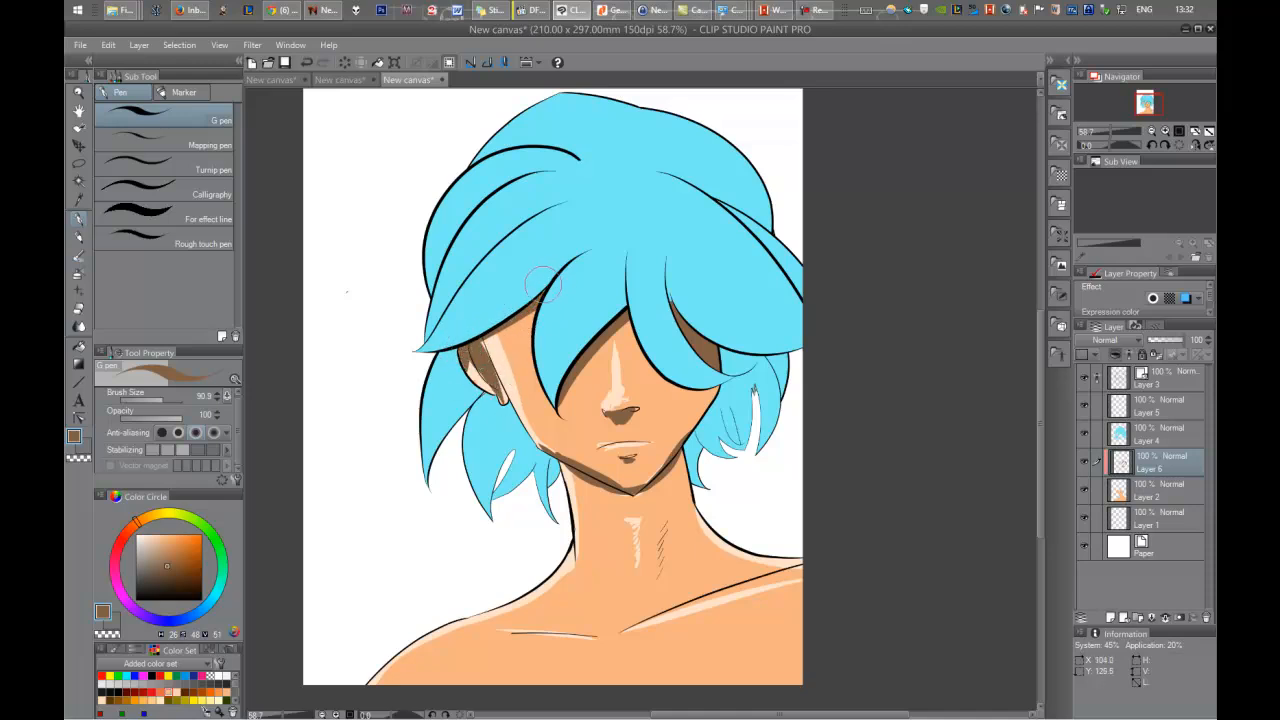
left_click_drag(656, 320, 677, 308)
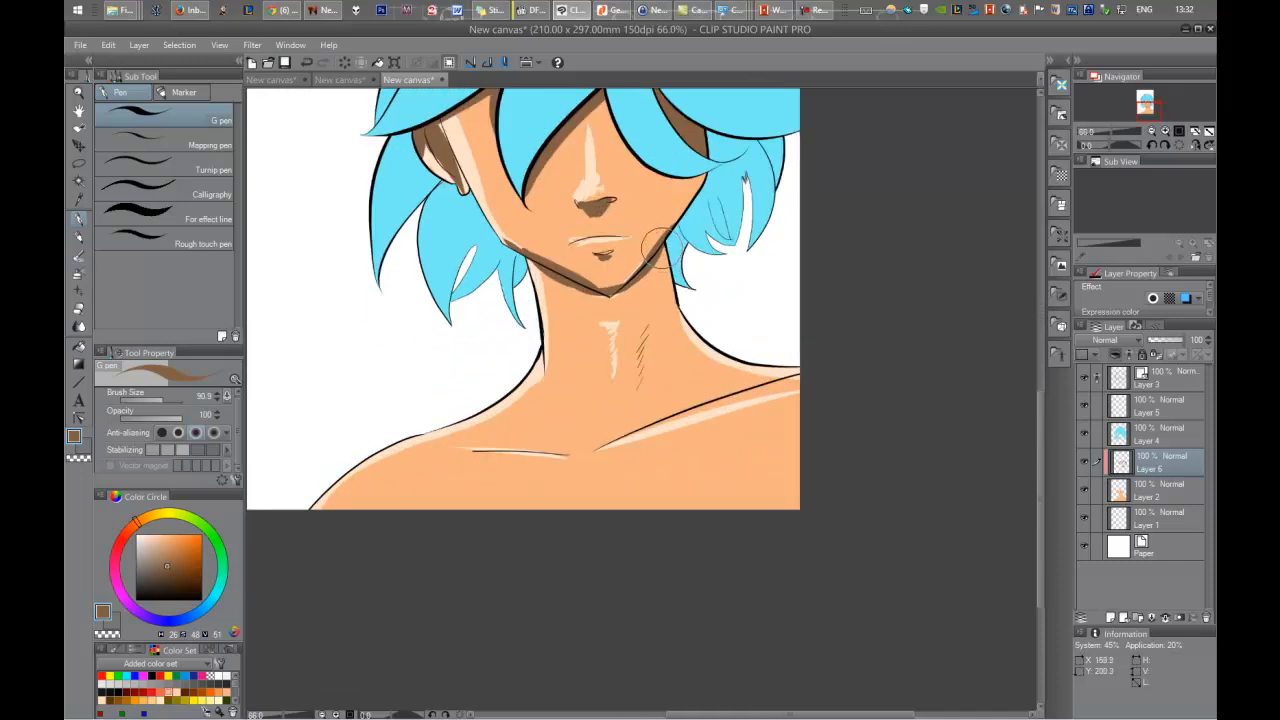
Paint brown shadows along both collarbones and the neck, undoing the misplaced neck stroke.
left_click_drag(598, 443, 845, 355)
left_click_drag(567, 451, 412, 432)
mouse_move(580, 411)
left_mouse_down()
mouse_move(512, 431)
mouse_move(580, 405)
left_mouse_up()
key("ctrl+z")
mouse_move(481, 447)
left_mouse_down()
mouse_move(650, 438)
mouse_move(680, 451)
left_mouse_up()
left_click_drag(742, 397, 692, 402)
left_click_drag(757, 331, 688, 366)
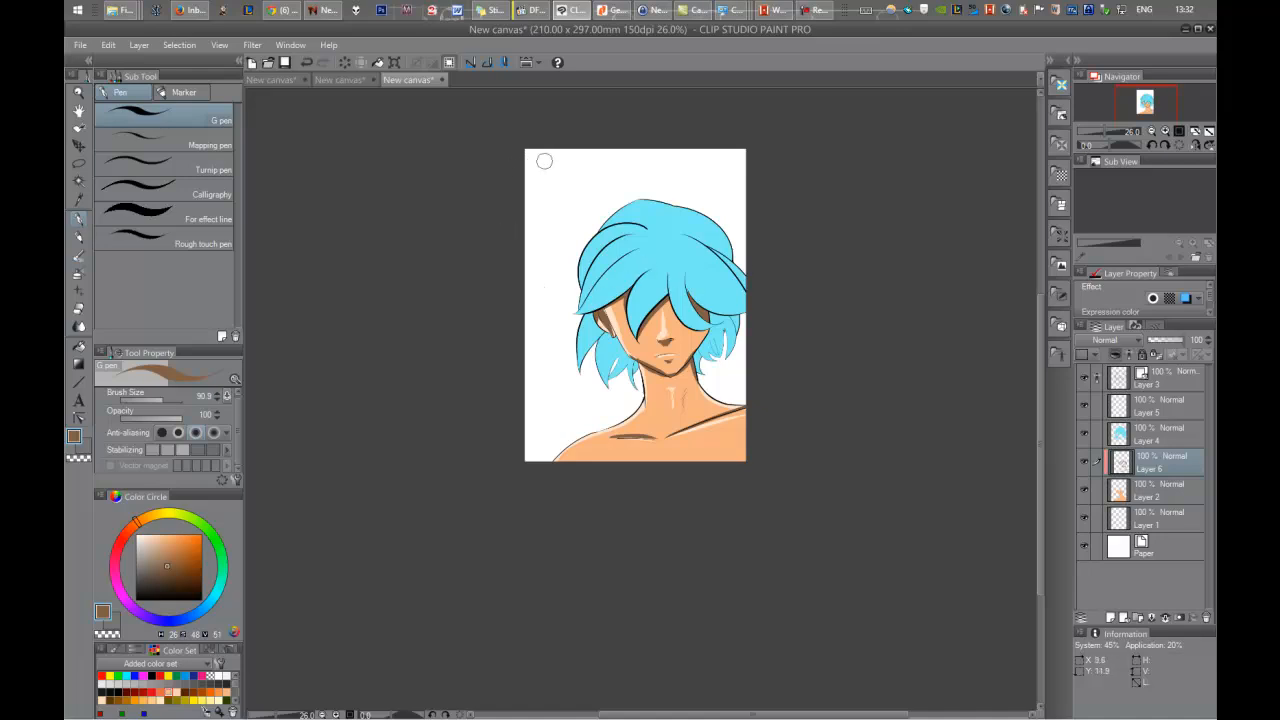
Switch to the Opaque watercolor brush and enlarge it to about 189 for soft shading on the face.
key("b")
left_click(218, 114)
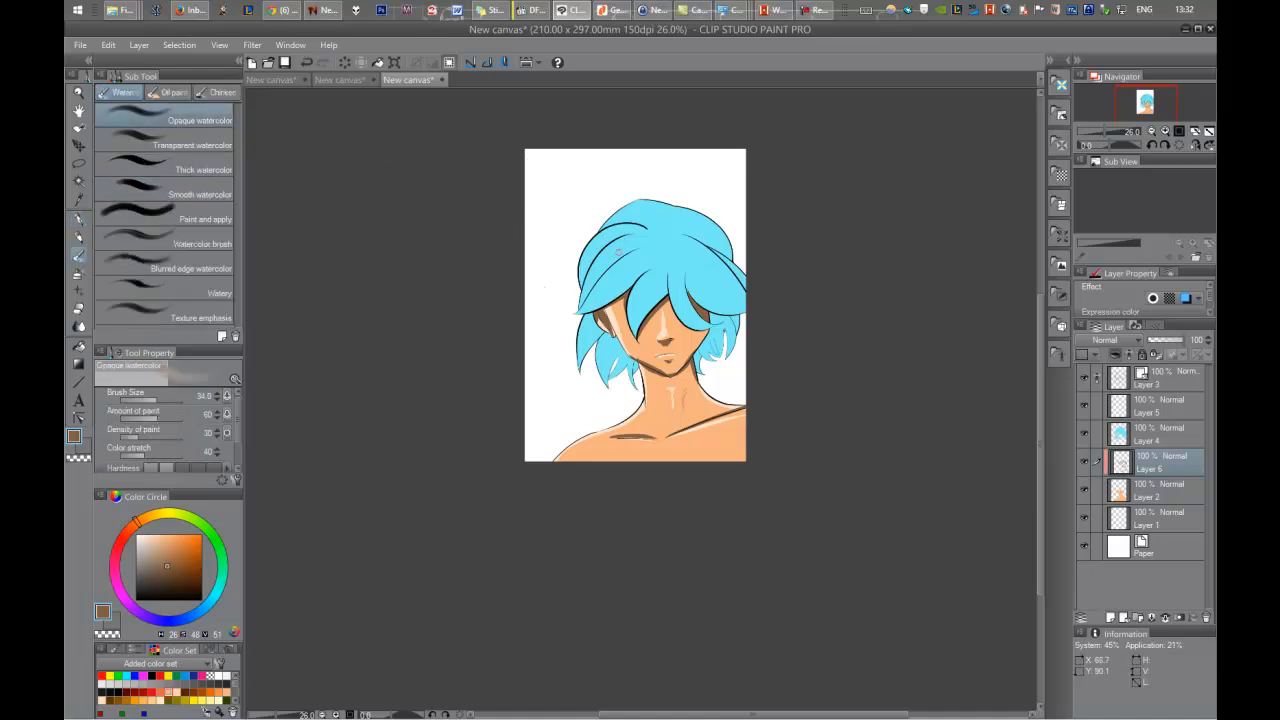
scroll(688, 303, "up", 2)
left_click_drag(648, 314, 667, 311)
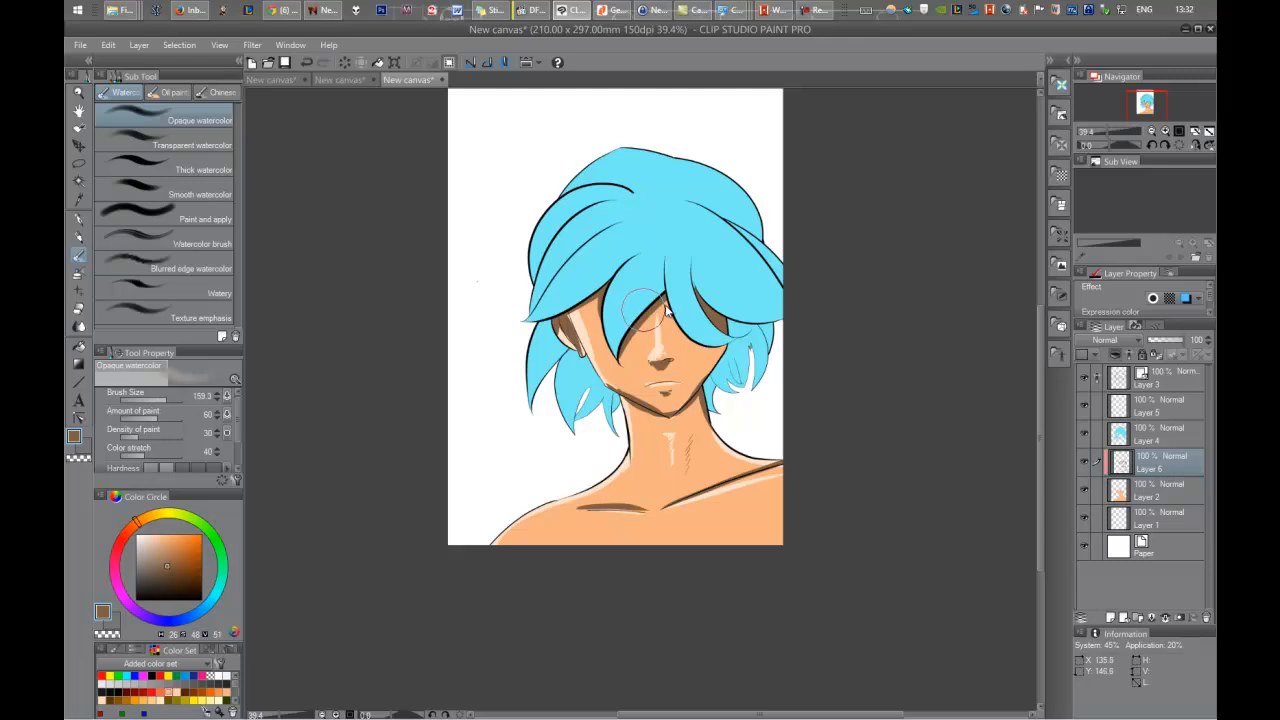
scroll(641, 335, "up", 2)
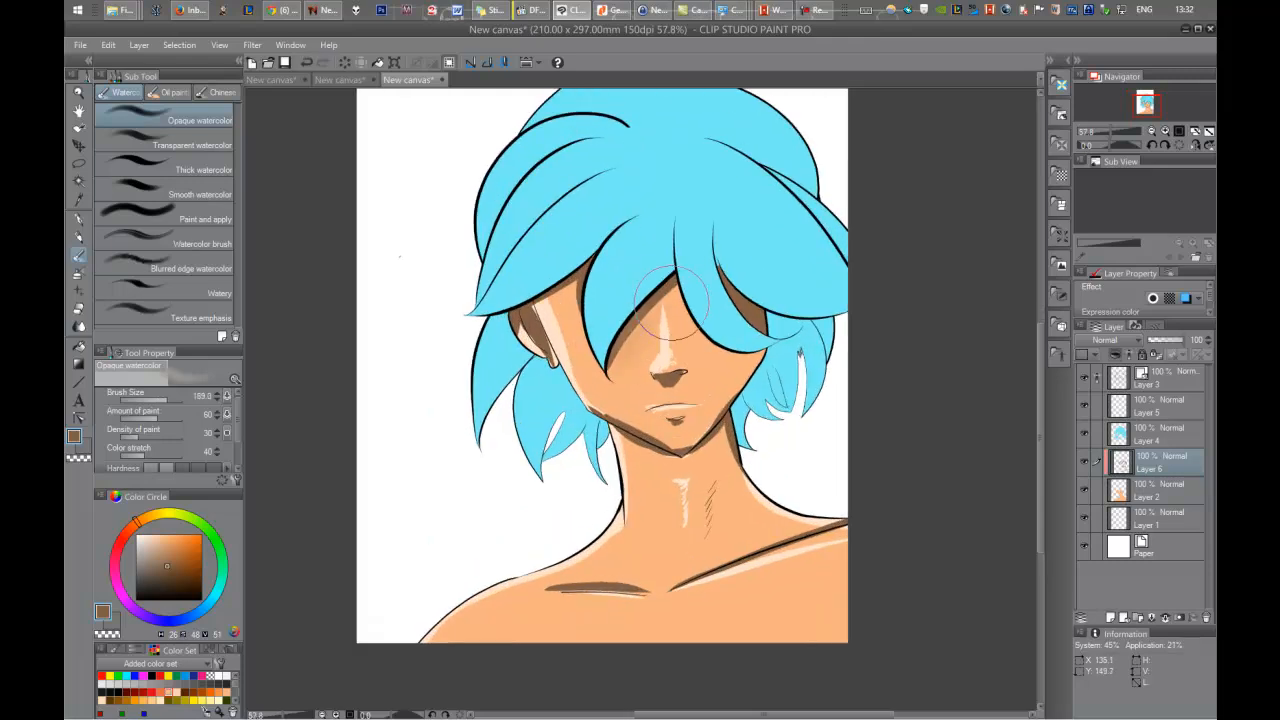
mouse_move(609, 305)
left_mouse_down()
mouse_move(597, 305)
mouse_move(636, 340)
left_mouse_up()
left_click_drag(695, 274, 613, 380)
left_click_drag(653, 315, 617, 408)
left_click_drag(681, 283, 634, 392)
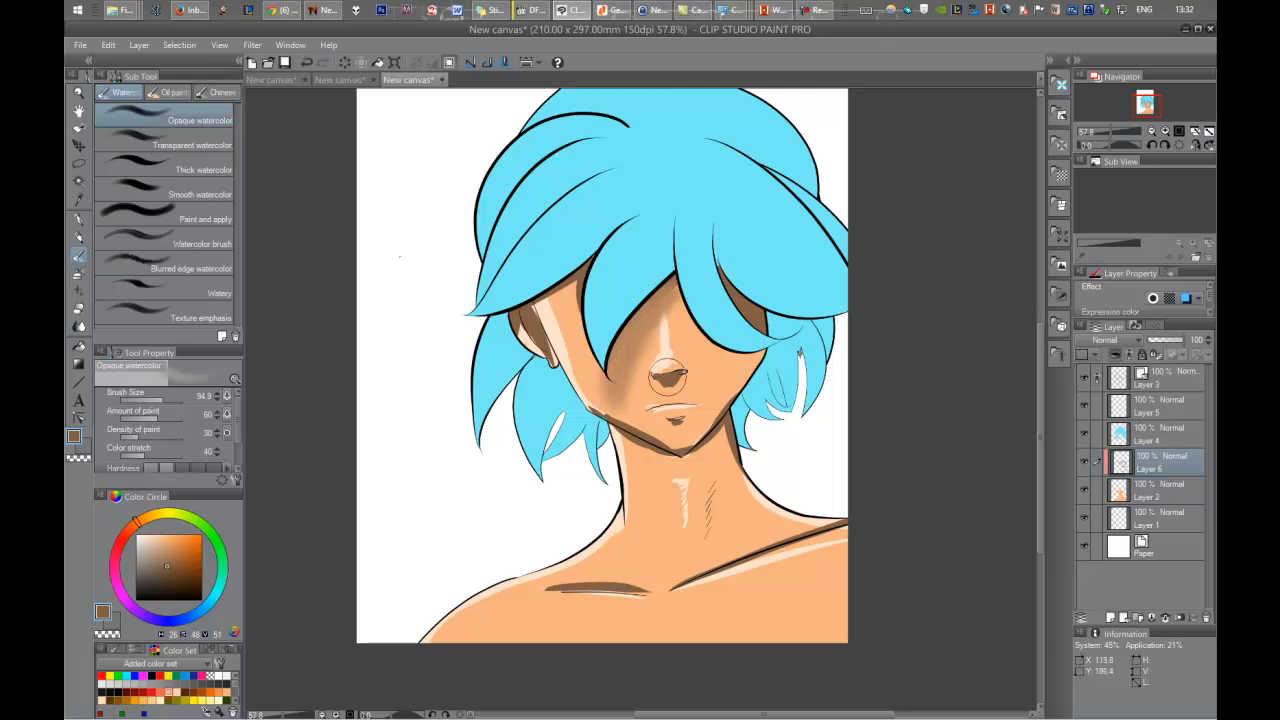
key("ctrl+z")
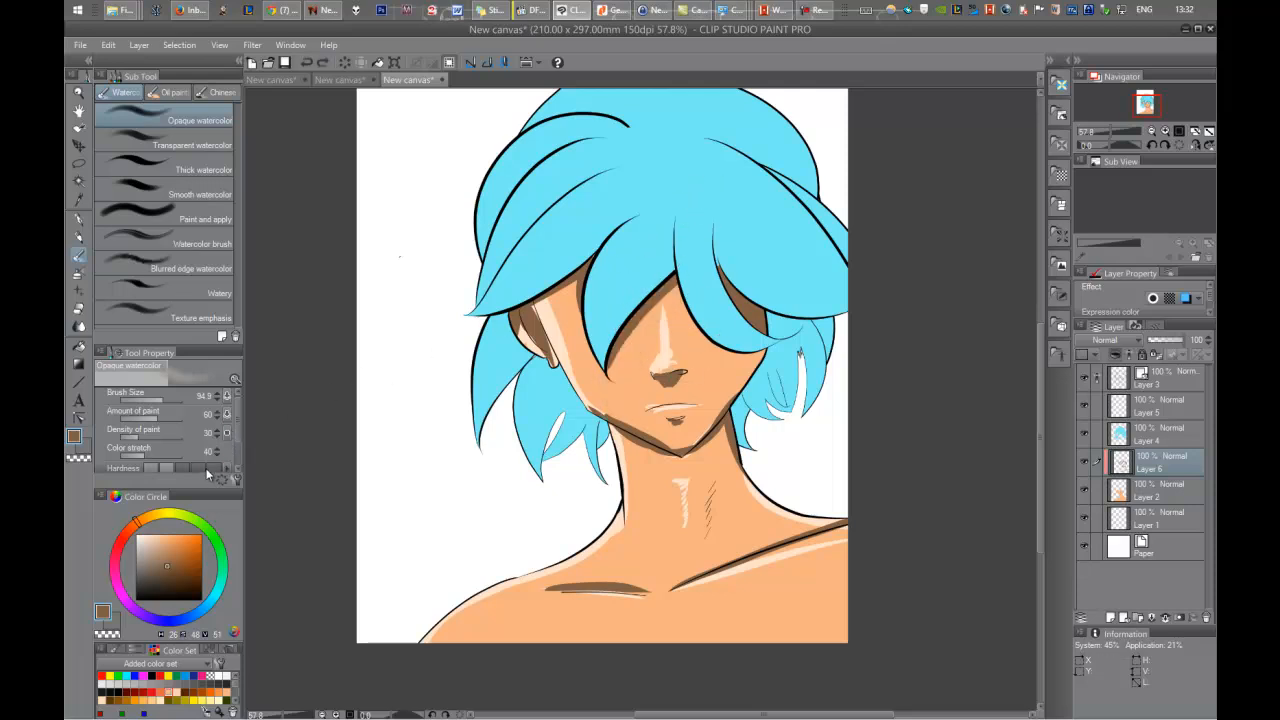
Paint soft brown watercolor shadows beneath the hair strands, down the cheek and along the jaw at brush size 94.9.
mouse_move(624, 362)
left_mouse_down()
mouse_move(630, 336)
mouse_move(612, 385)
left_mouse_up()
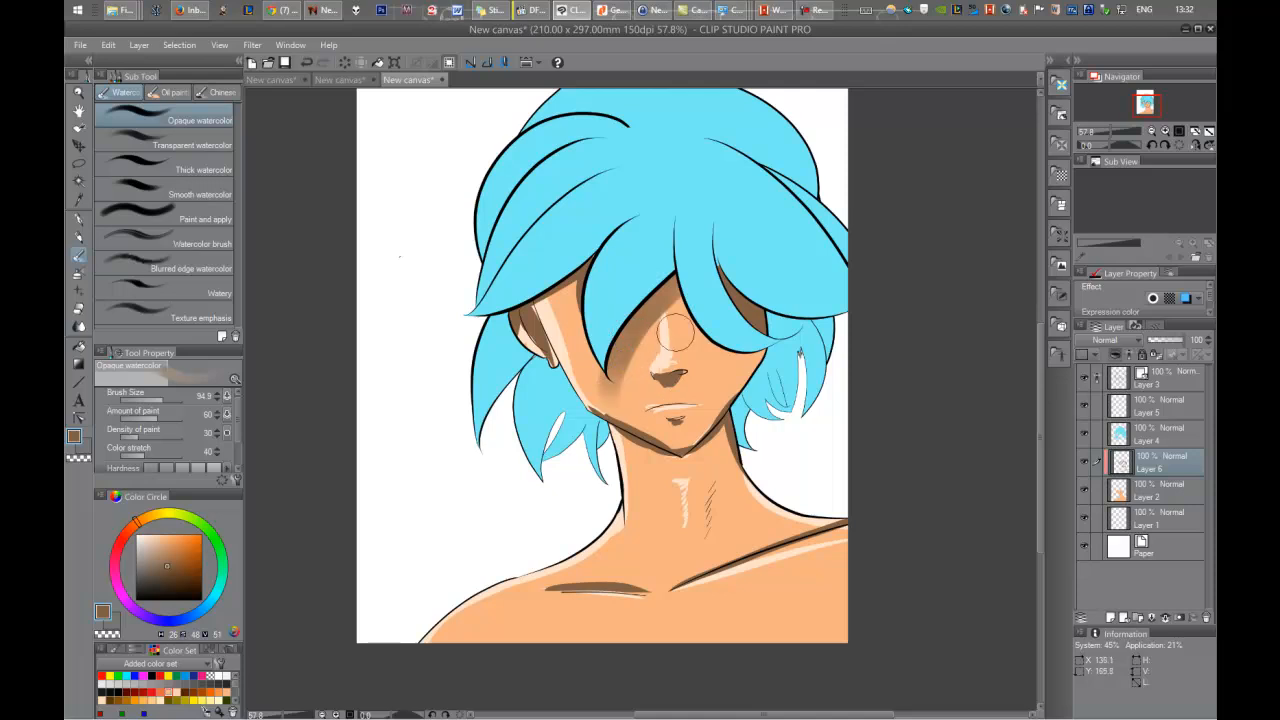
left_click_drag(570, 295, 584, 358)
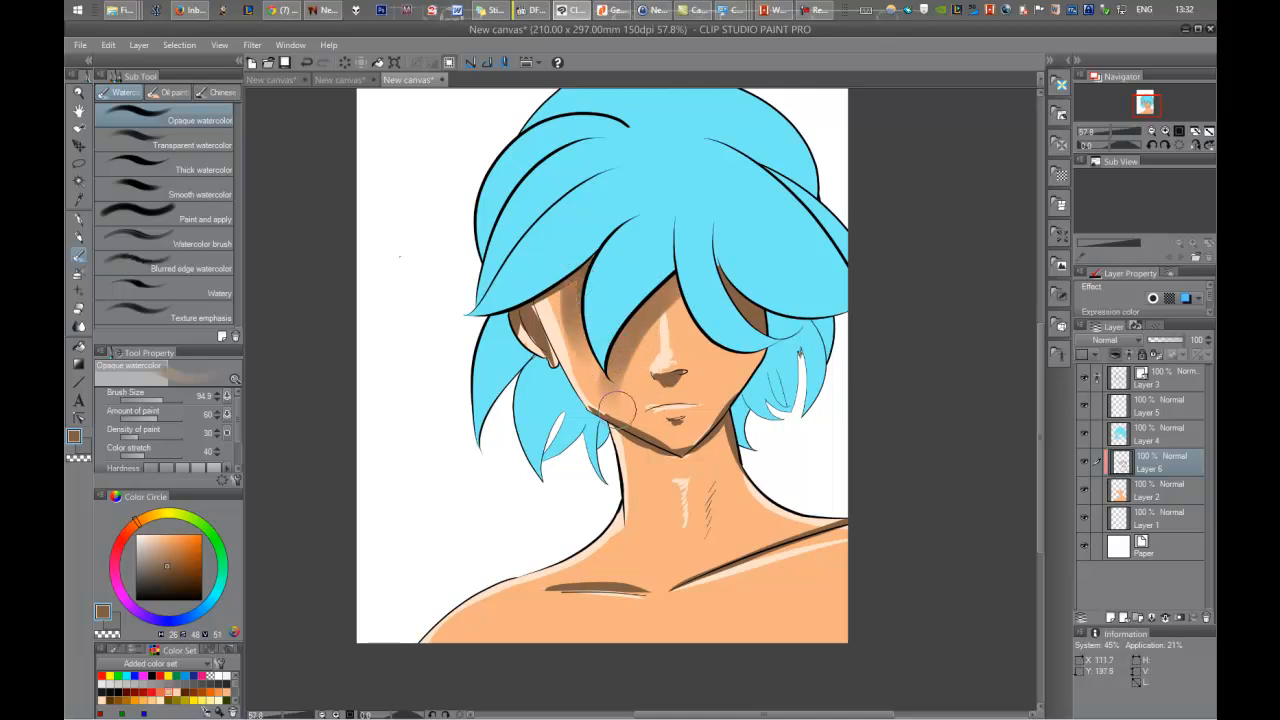
left_click_drag(617, 408, 667, 450)
Sample the highlight and skin tones from the face and blend the shading around the nose, mouth and cheek.
left_click(686, 388, "alt")
left_click(669, 356, "alt")
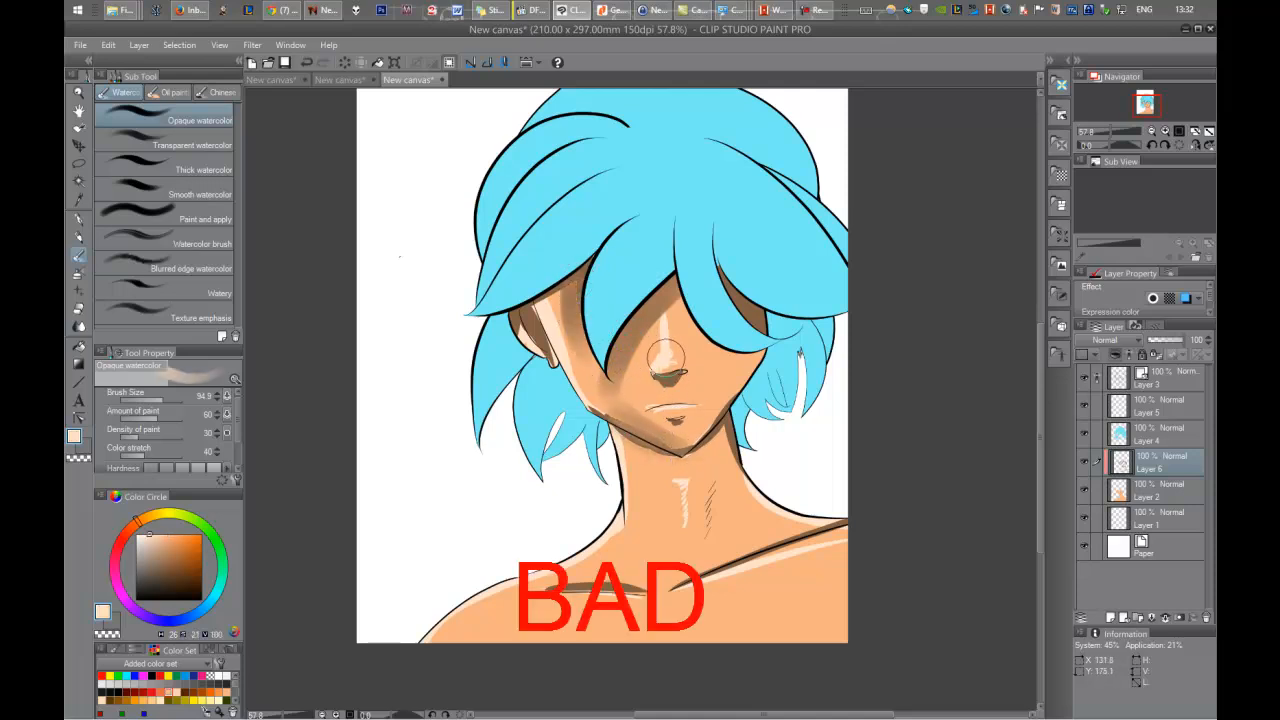
mouse_move(665, 352)
left_mouse_down()
mouse_move(660, 282)
mouse_move(658, 363)
mouse_move(665, 300)
mouse_move(671, 360)
mouse_move(671, 346)
mouse_move(652, 418)
mouse_move(681, 425)
mouse_move(623, 402)
mouse_move(706, 452)
left_mouse_up()
left_click(668, 392, "alt")
mouse_move(642, 385)
left_mouse_down()
mouse_move(653, 418)
mouse_move(635, 395)
mouse_move(695, 433)
mouse_move(652, 422)
mouse_move(691, 431)
mouse_move(682, 436)
mouse_move(708, 388)
left_mouse_up()
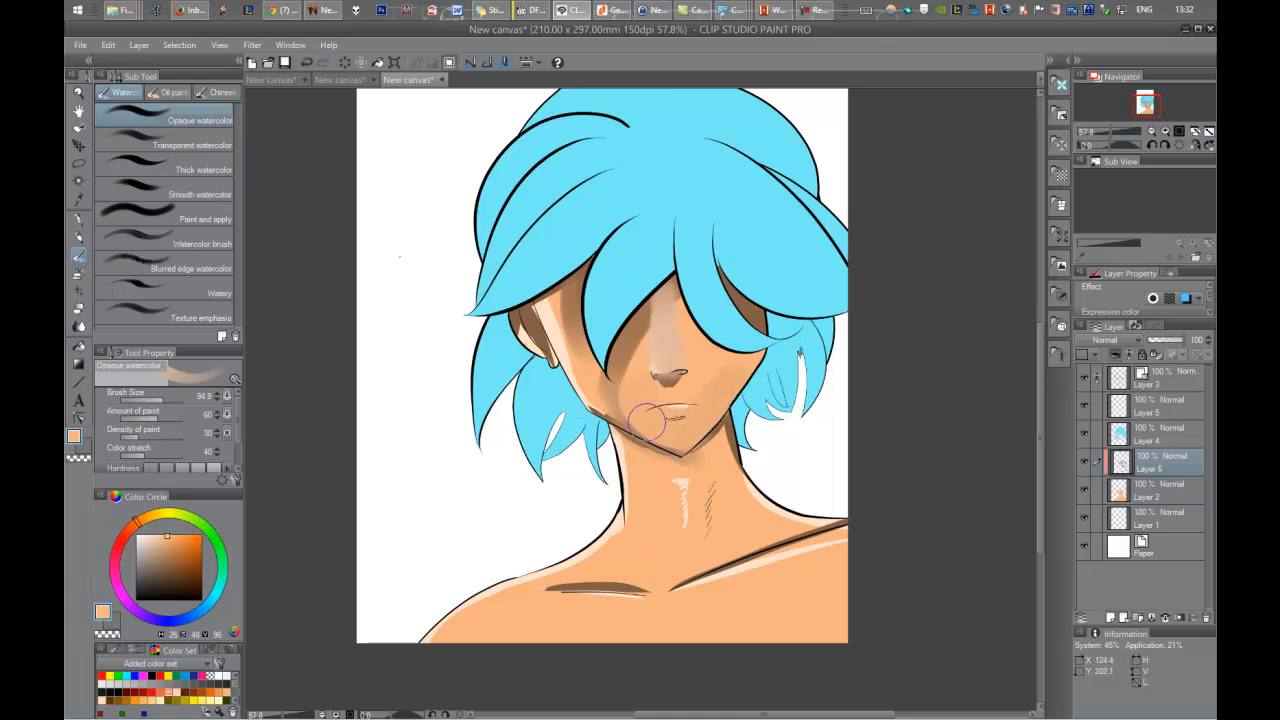
mouse_move(647, 422)
left_mouse_down()
mouse_move(583, 375)
mouse_move(594, 376)
left_mouse_up()
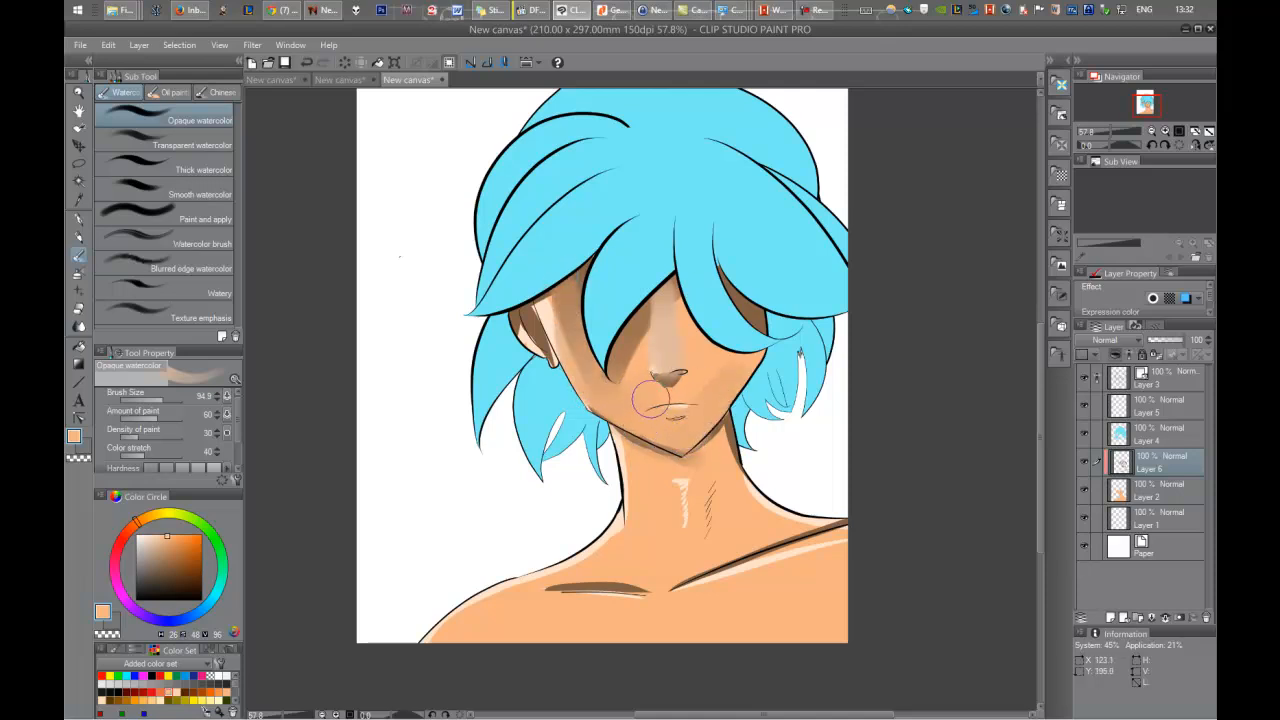
Blend the highlights and shadows along the shoulders, collarbones and neck with the sampled skin tone.
scroll(682, 375, "down", 3)
left_click_drag(619, 423, 498, 466)
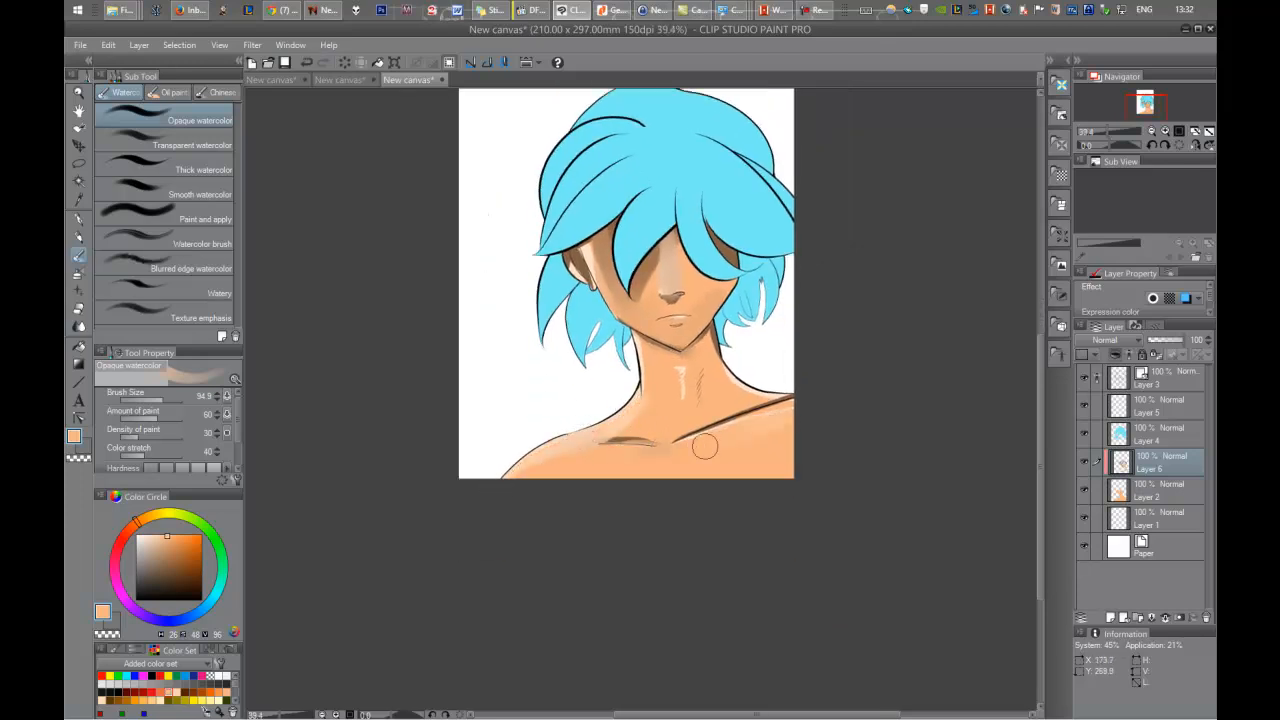
scroll(745, 400, "up", 4)
mouse_move(742, 387)
left_mouse_down()
mouse_move(670, 314)
mouse_move(719, 367)
mouse_move(757, 386)
left_mouse_up()
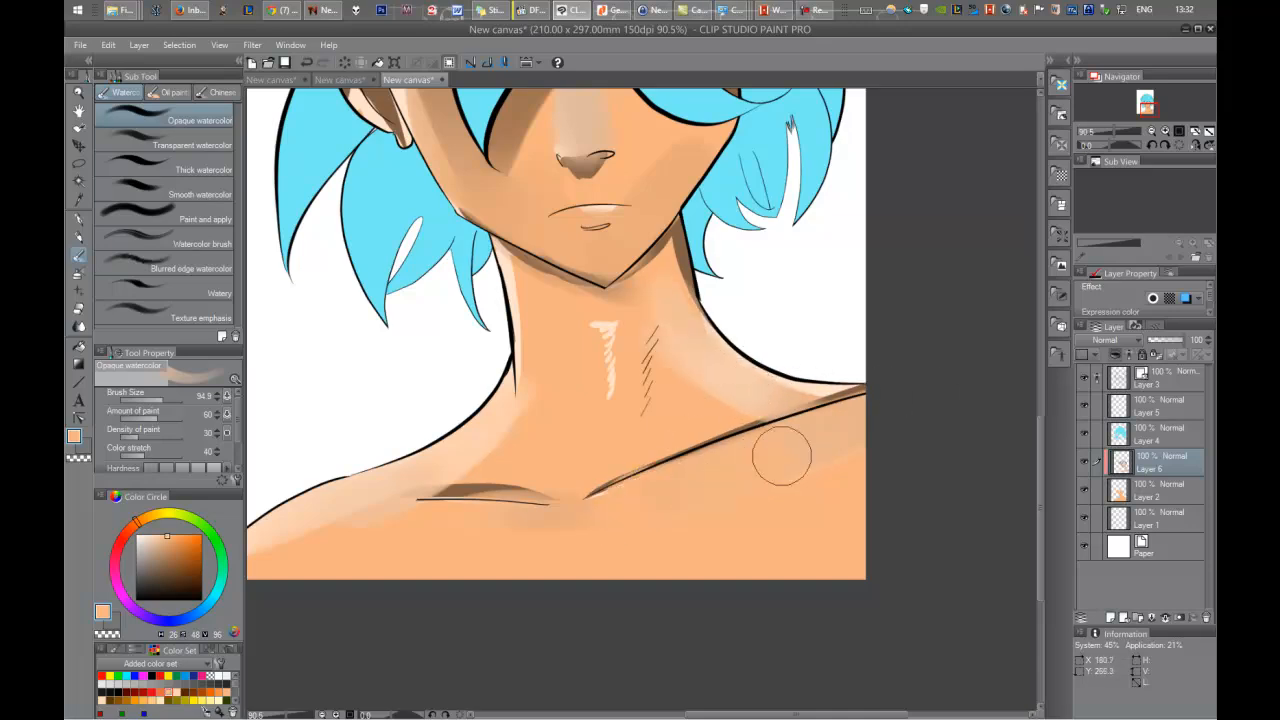
scroll(723, 443, "down", 5)
scroll(723, 443, "up", 5)
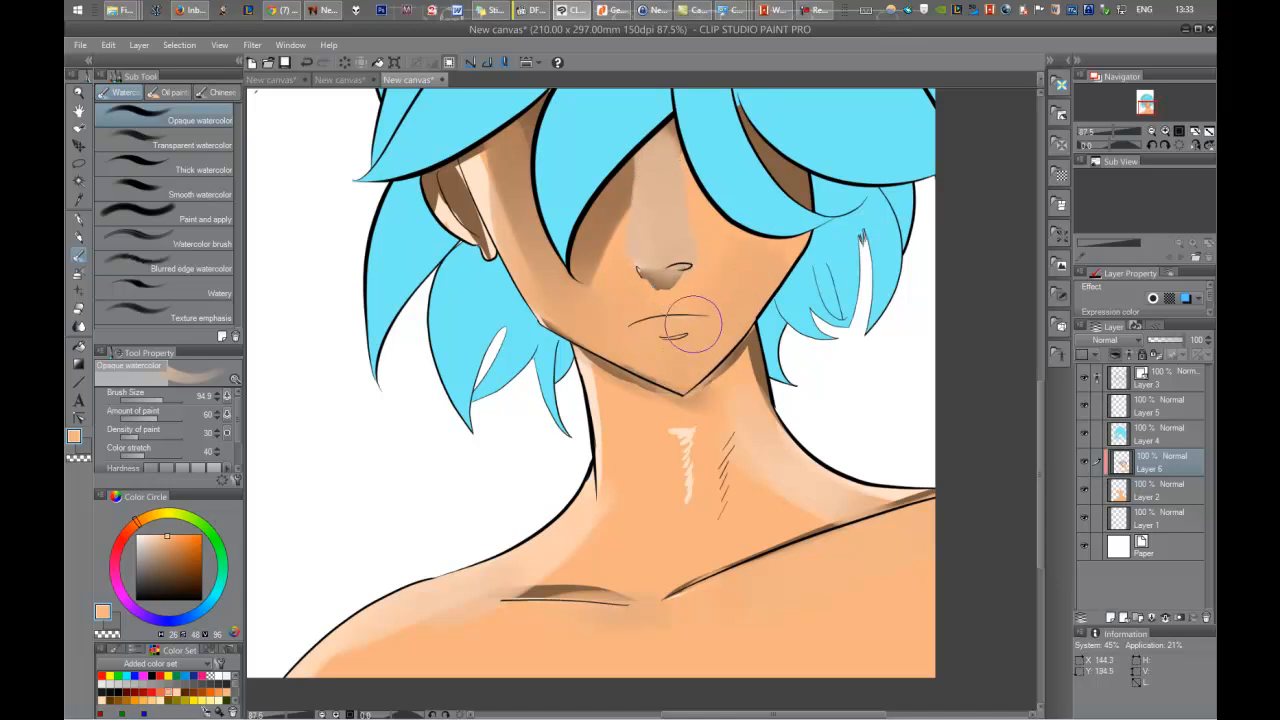
Sample the brown shadow tone, reduce the brush size and paint soft shadows on the neck beneath the jaw.
left_click(753, 345, "alt")
left_click_drag(732, 345, 701, 350, "ctrl+alt")
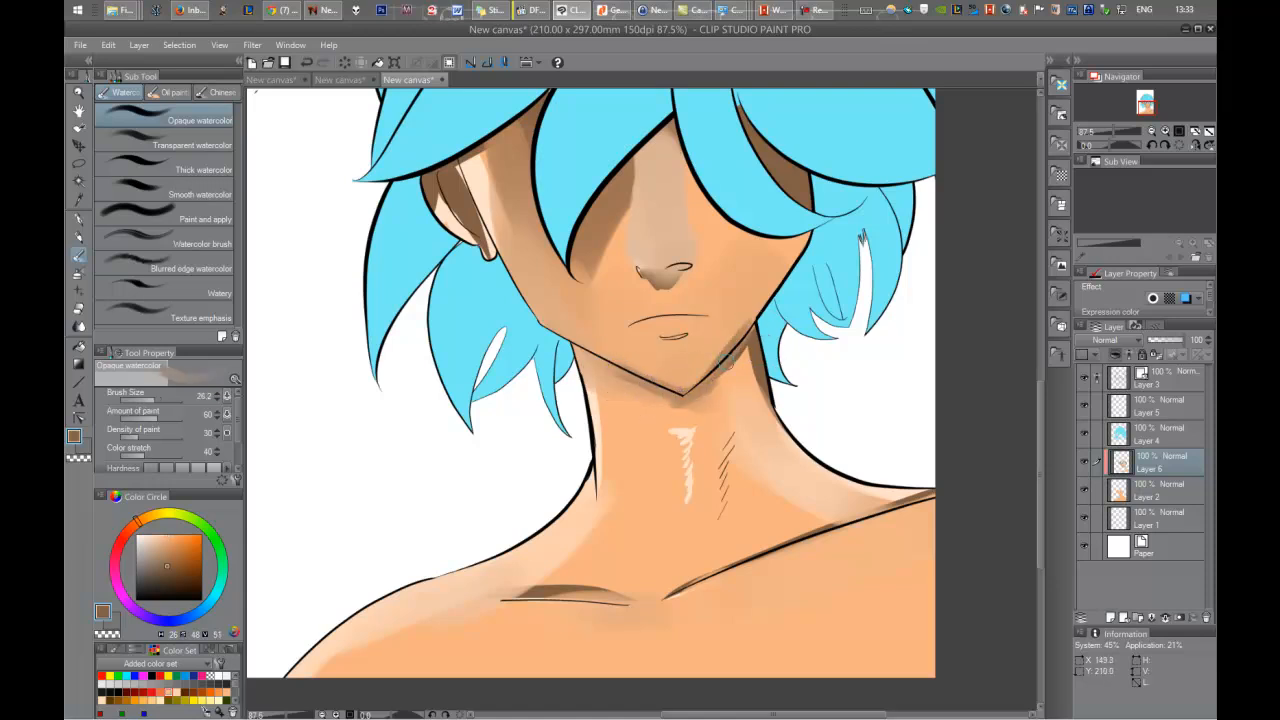
mouse_move(748, 338)
left_mouse_down()
mouse_move(752, 378)
mouse_move(800, 405)
mouse_move(810, 432)
left_mouse_up()
scroll(778, 342, "down", 3)
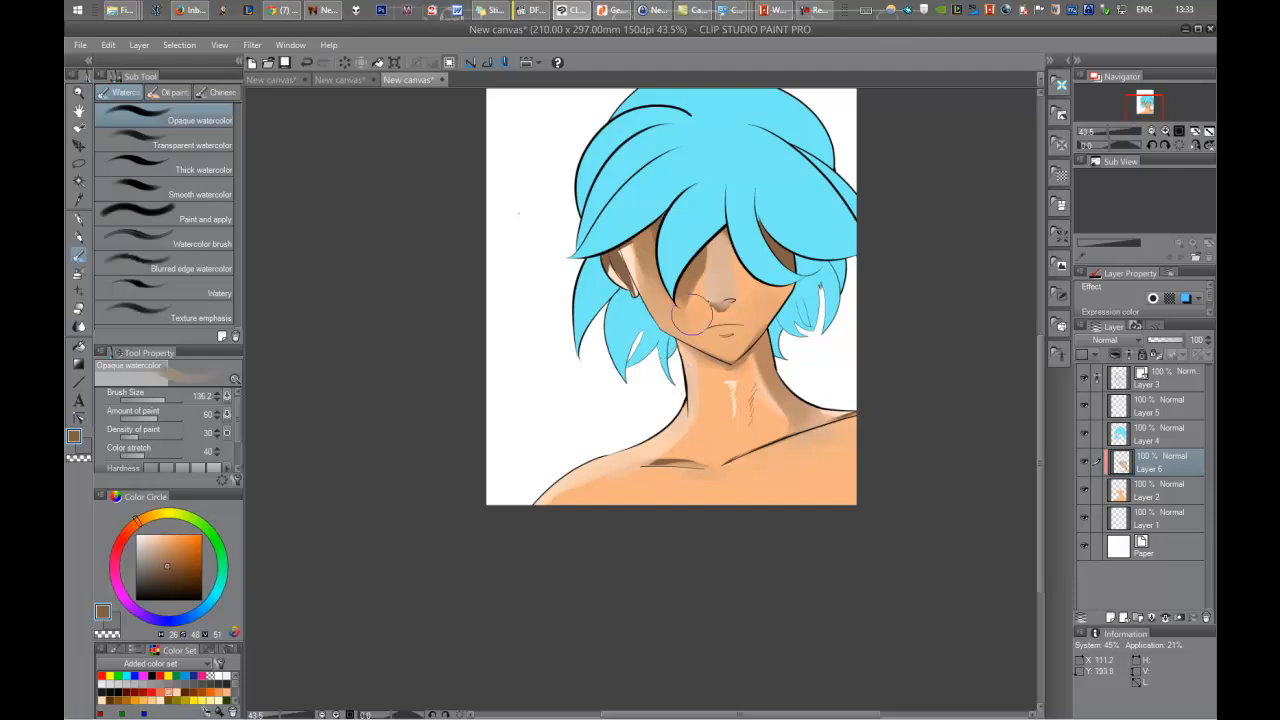
Sample the face's skin tone and blend the highlight and shadow on the cheek beside the ear.
left_click(752, 298, "alt")
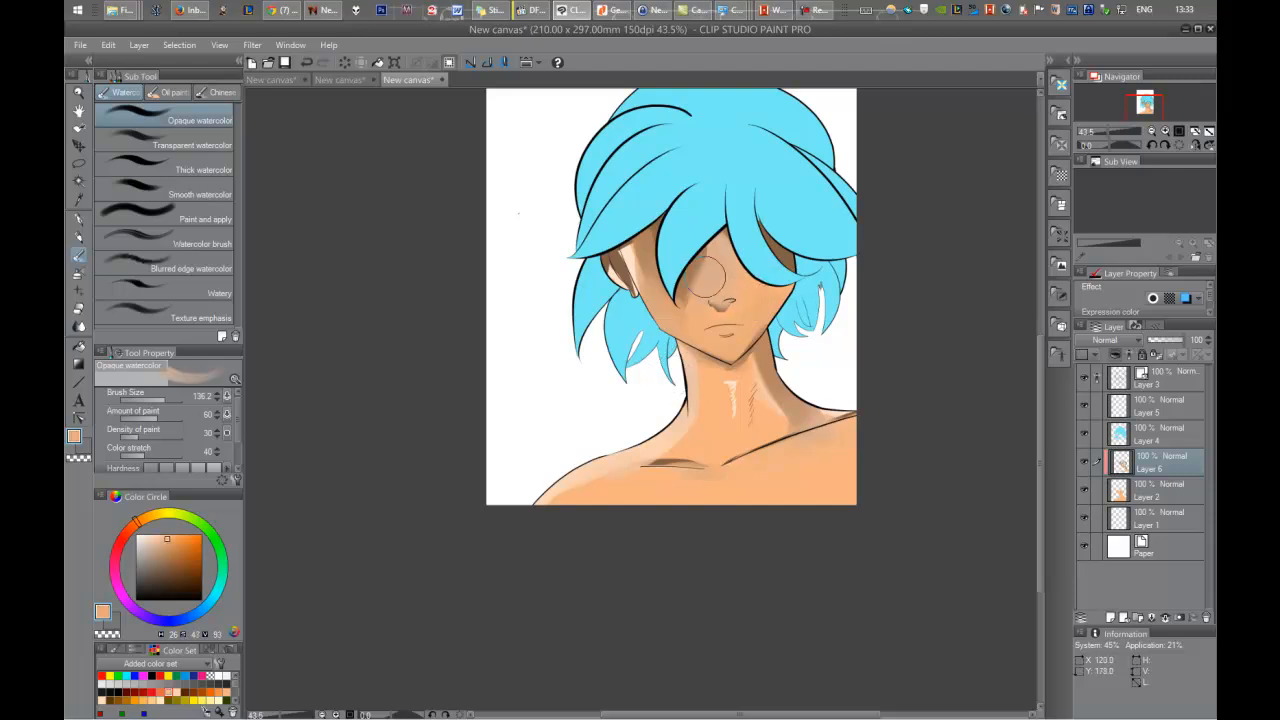
mouse_move(645, 304)
left_mouse_down()
mouse_move(630, 303)
mouse_move(649, 308)
left_mouse_up()
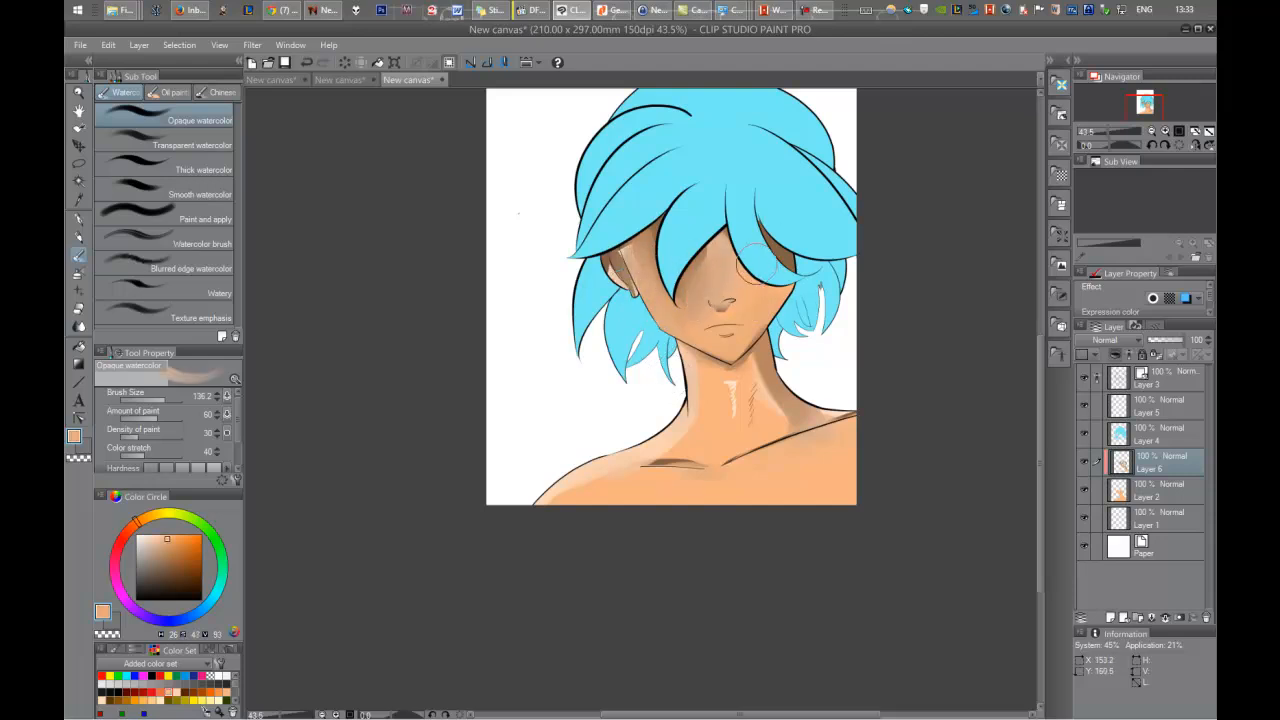
scroll(770, 252, "down", 5)
scroll(714, 266, "up", 6)
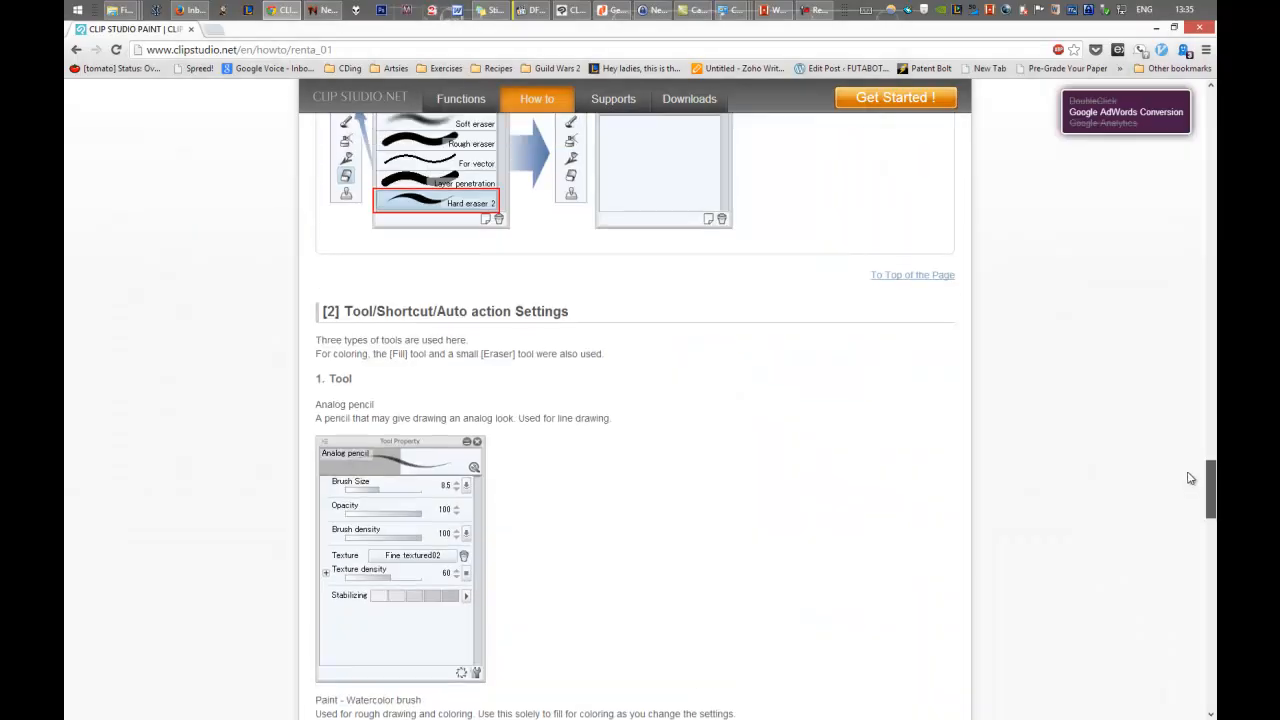
Find the Paint - Watercolor brush settings on the browser's how-to page and place it side by side with Clip Studio Paint.
mouse_move(1189, 477)
left_mouse_down()
mouse_move(1196, 150)
mouse_move(1210, 110)
mouse_move(1209, 509)
left_mouse_up()
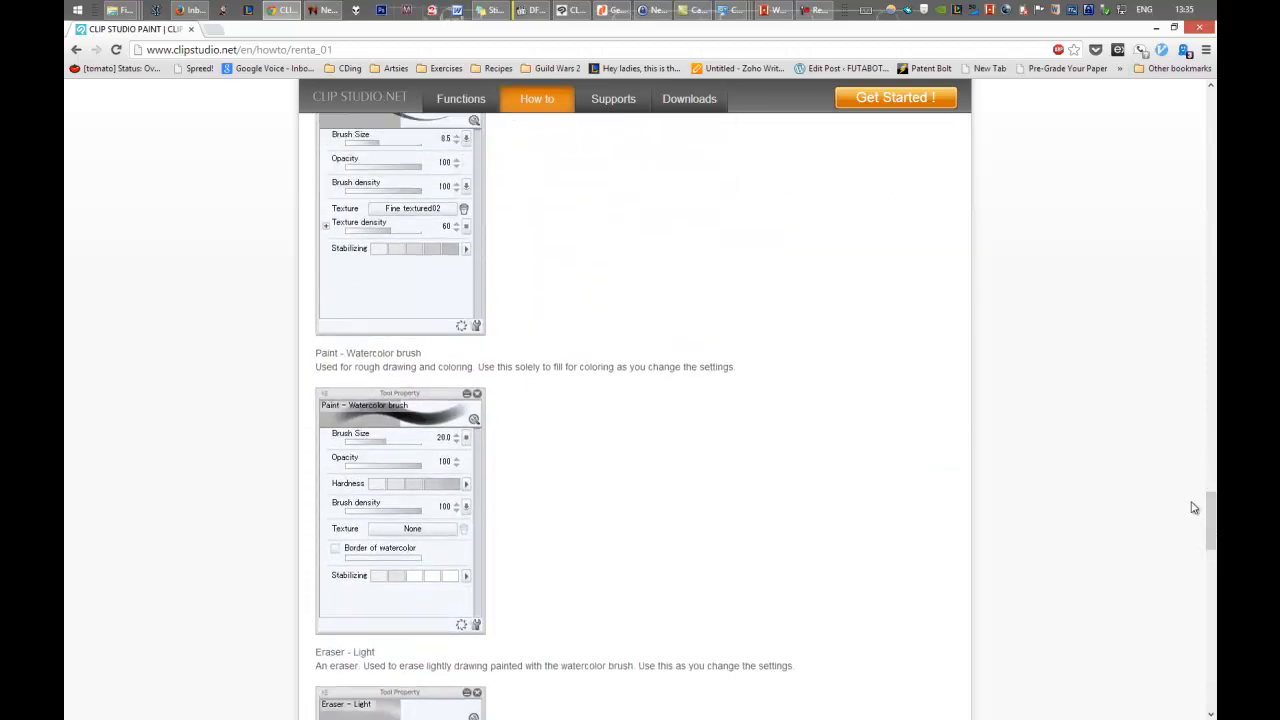
key("super+Right")
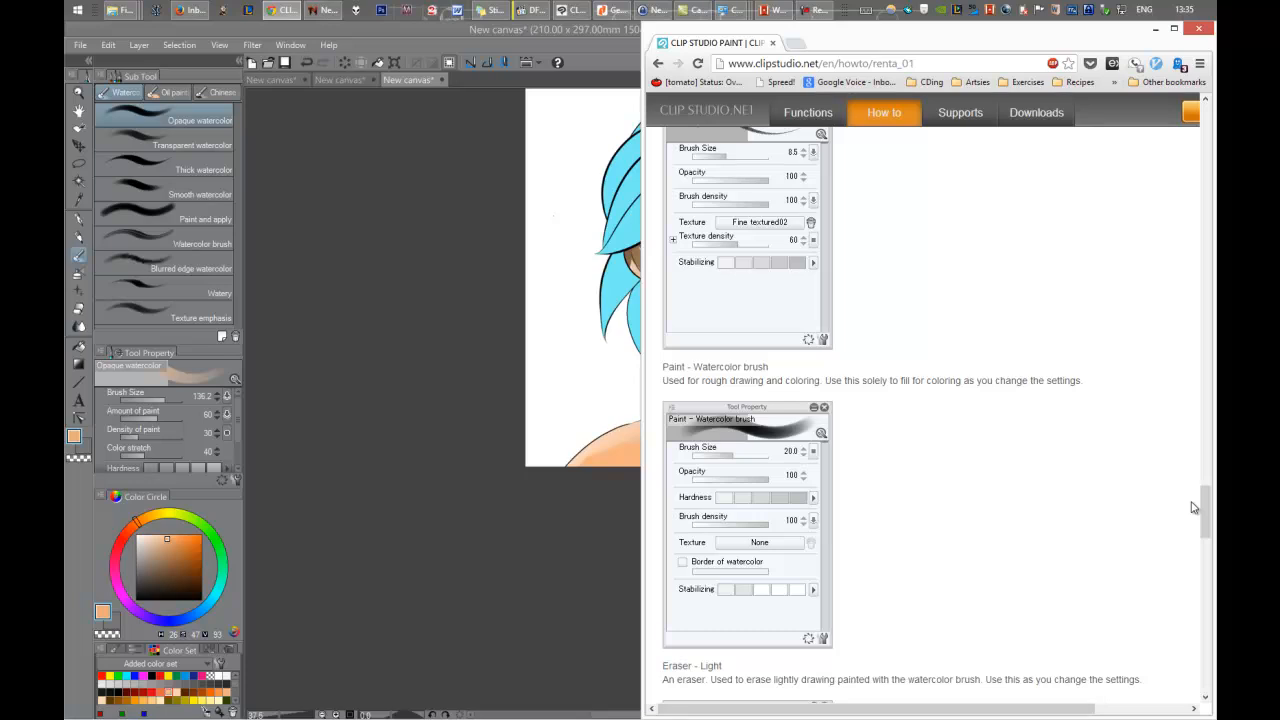
key("alt+Tab")
key("super+Left")
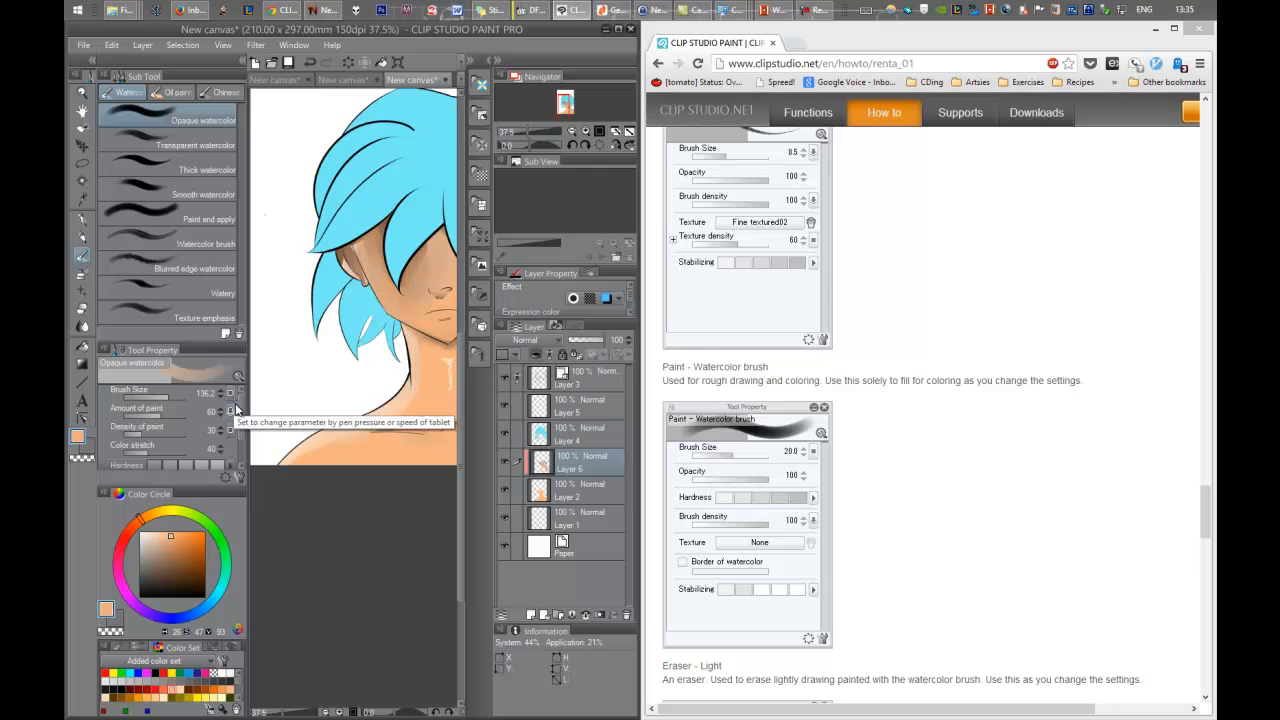
Duplicate the Opaque watercolor sub tool under the name Renka Watercolor.
mouse_move(241, 418)
left_mouse_down()
mouse_move(243, 453)
mouse_move(243, 393)
left_mouse_up()
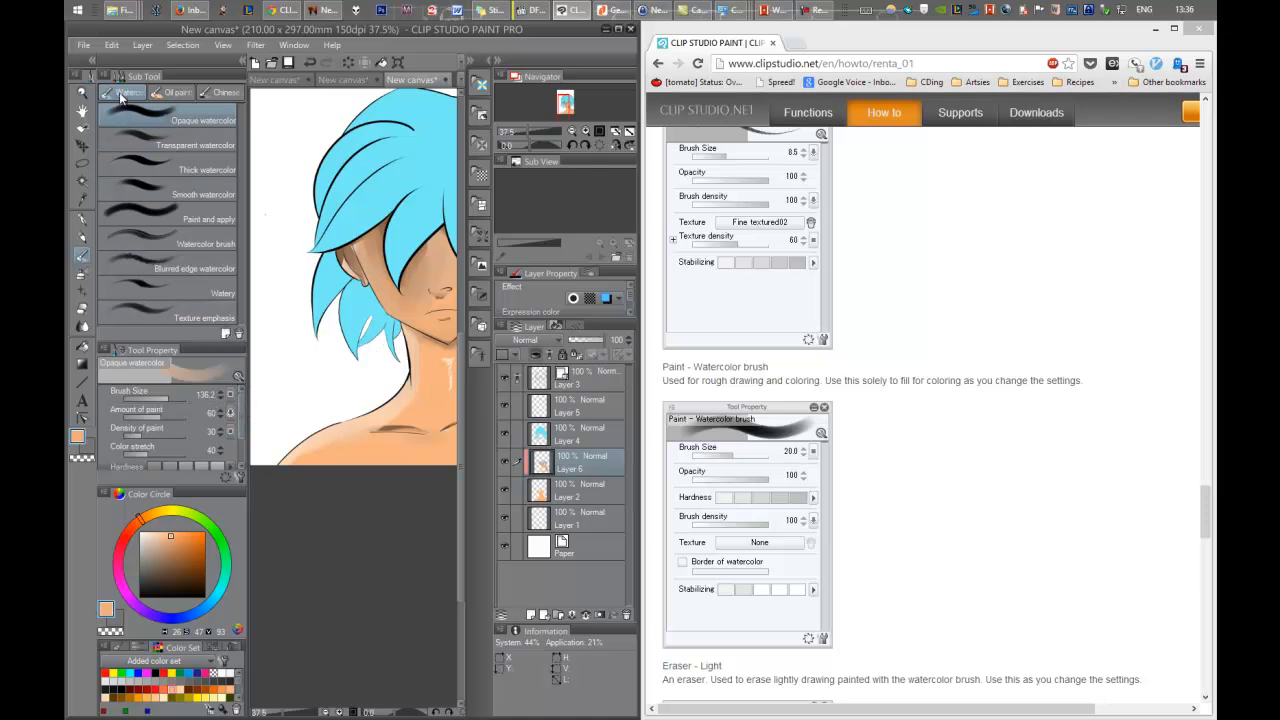
left_click(227, 334)
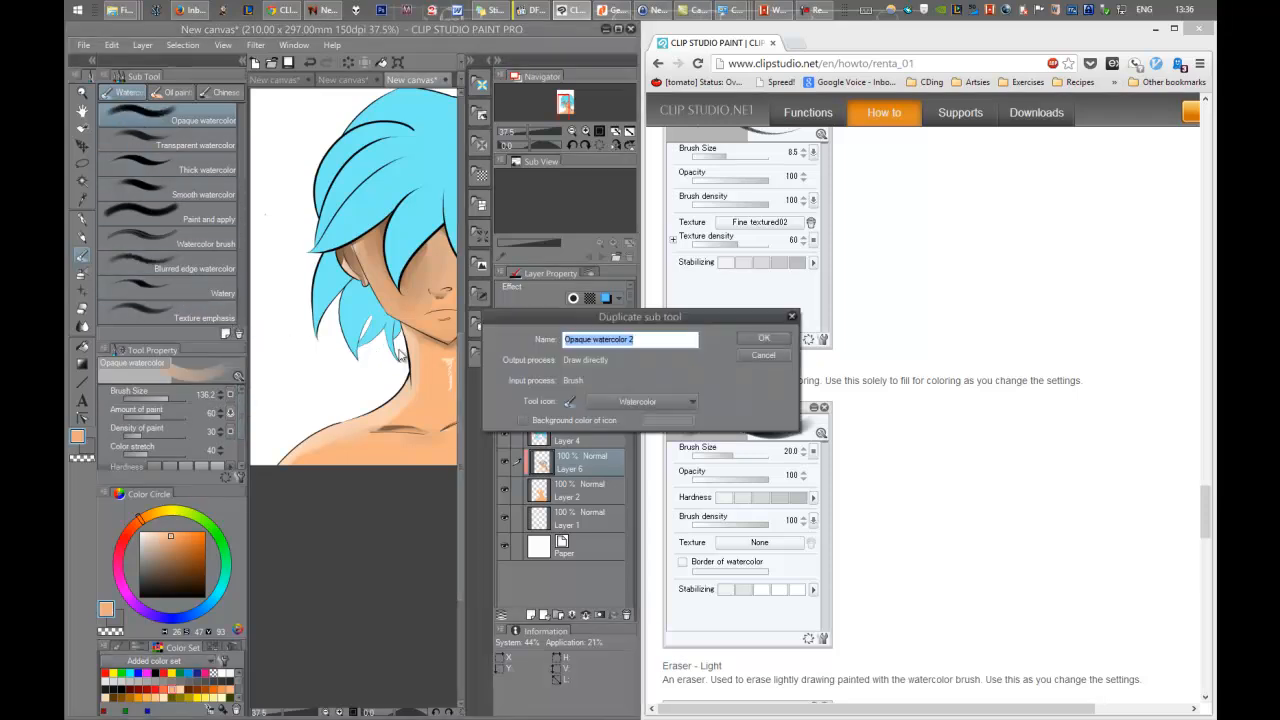
left_click(763, 357)
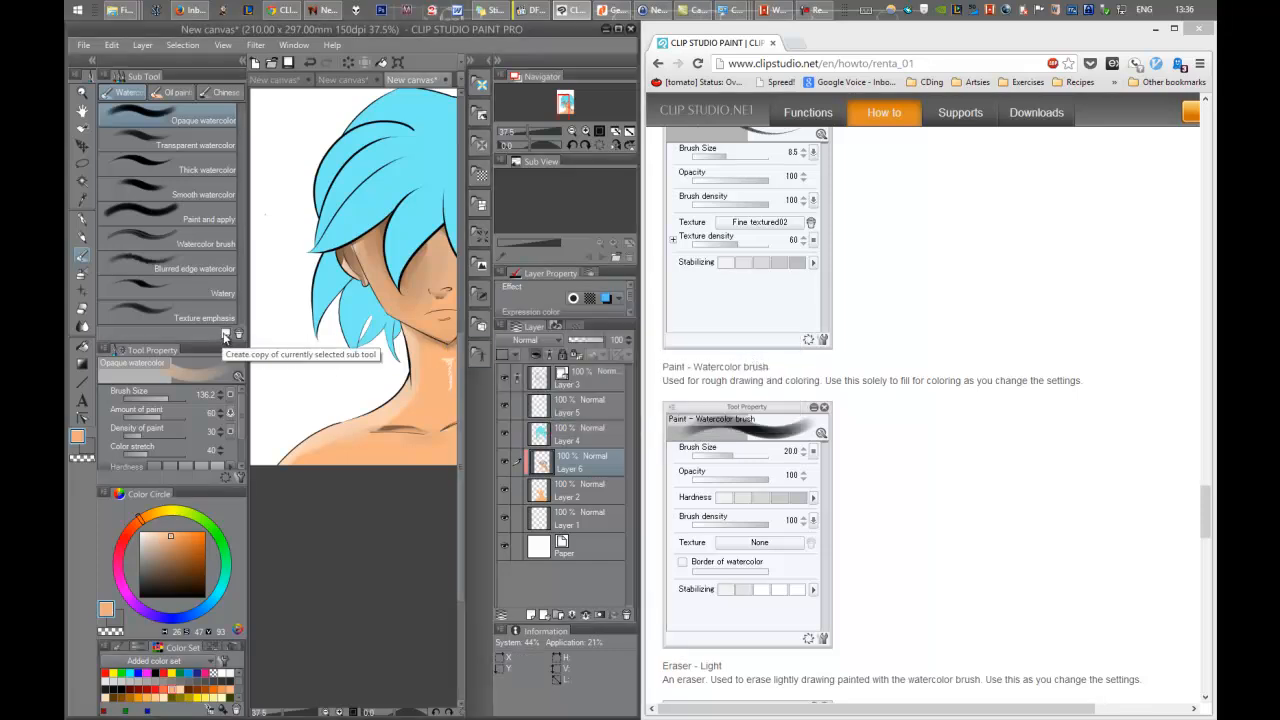
left_click(225, 336)
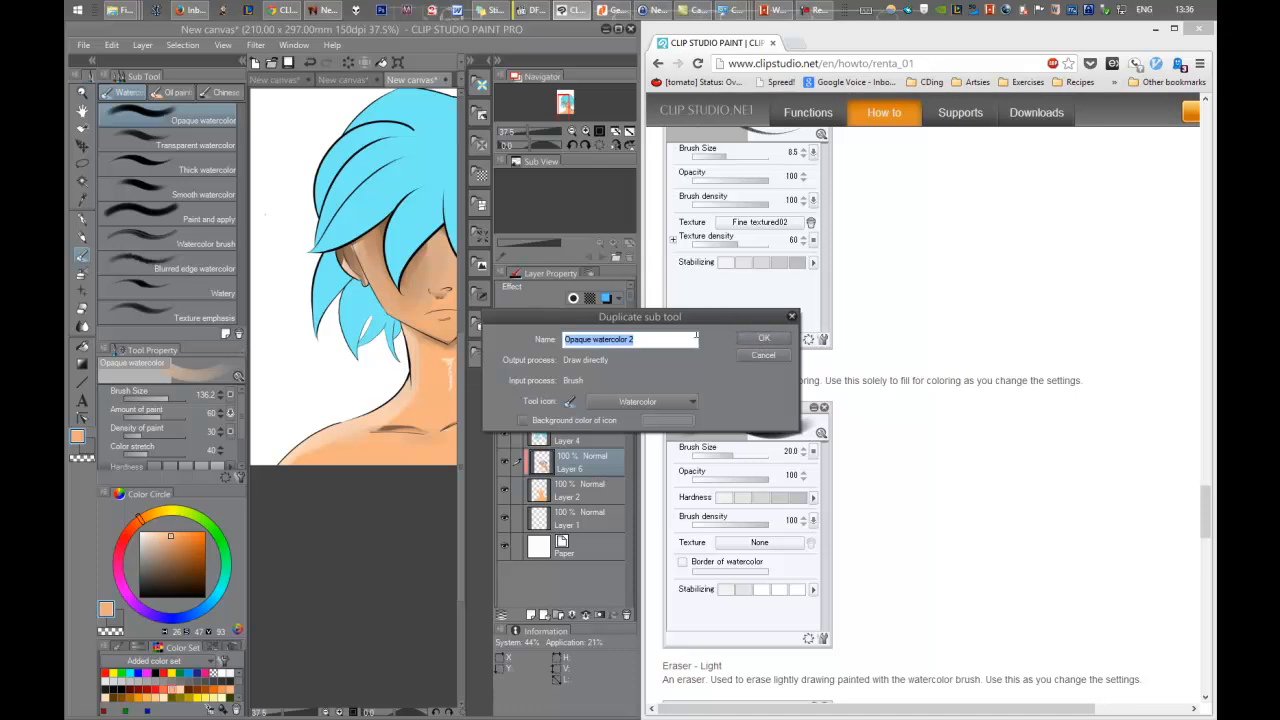
type("Renka Watercolor")
key("Return")
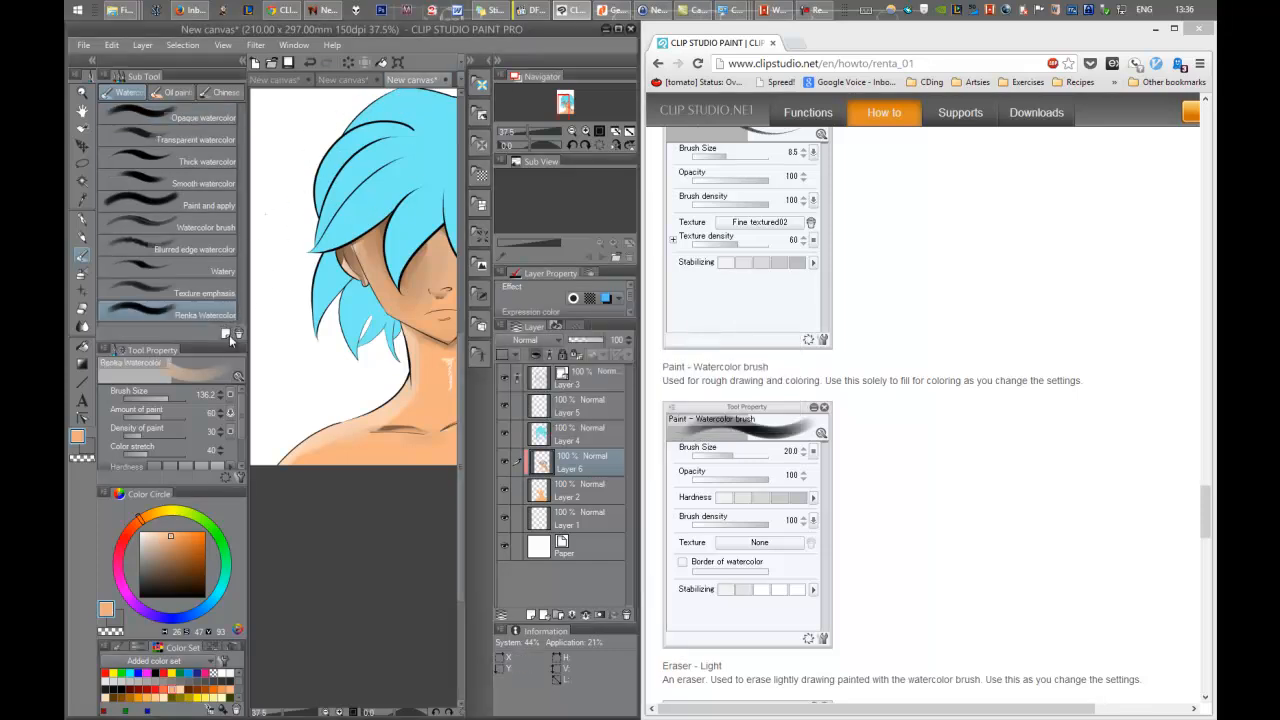
Check the inputs affecting the Renka Watercolor brush's size and set its brush size to 20.
left_click(230, 394)
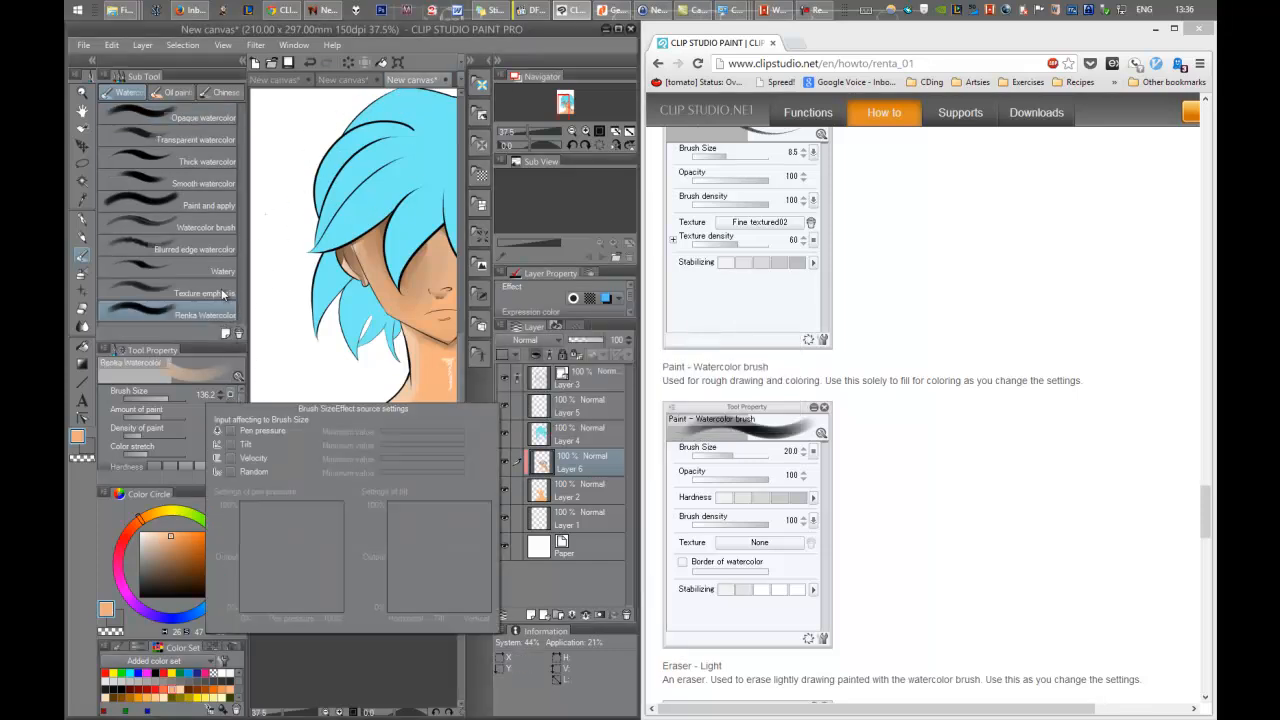
left_click_drag(162, 401, 151, 401)
left_click(209, 395)
type("20")
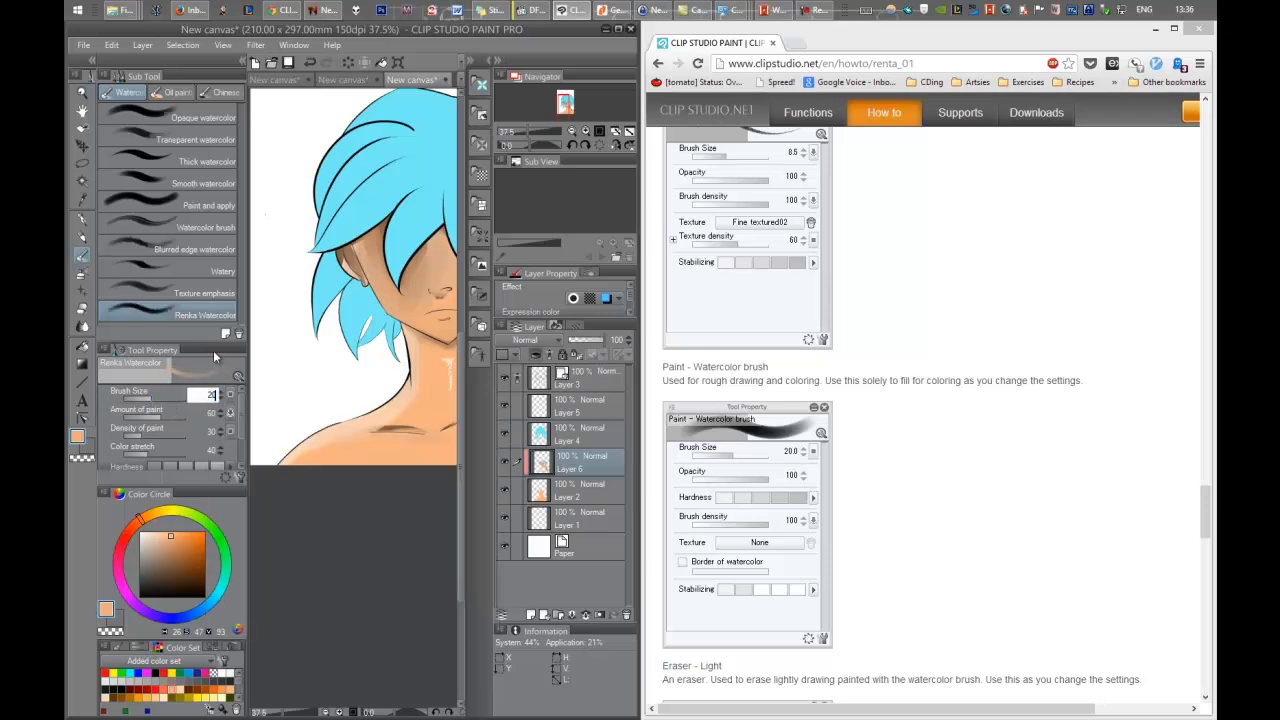
key("Return")
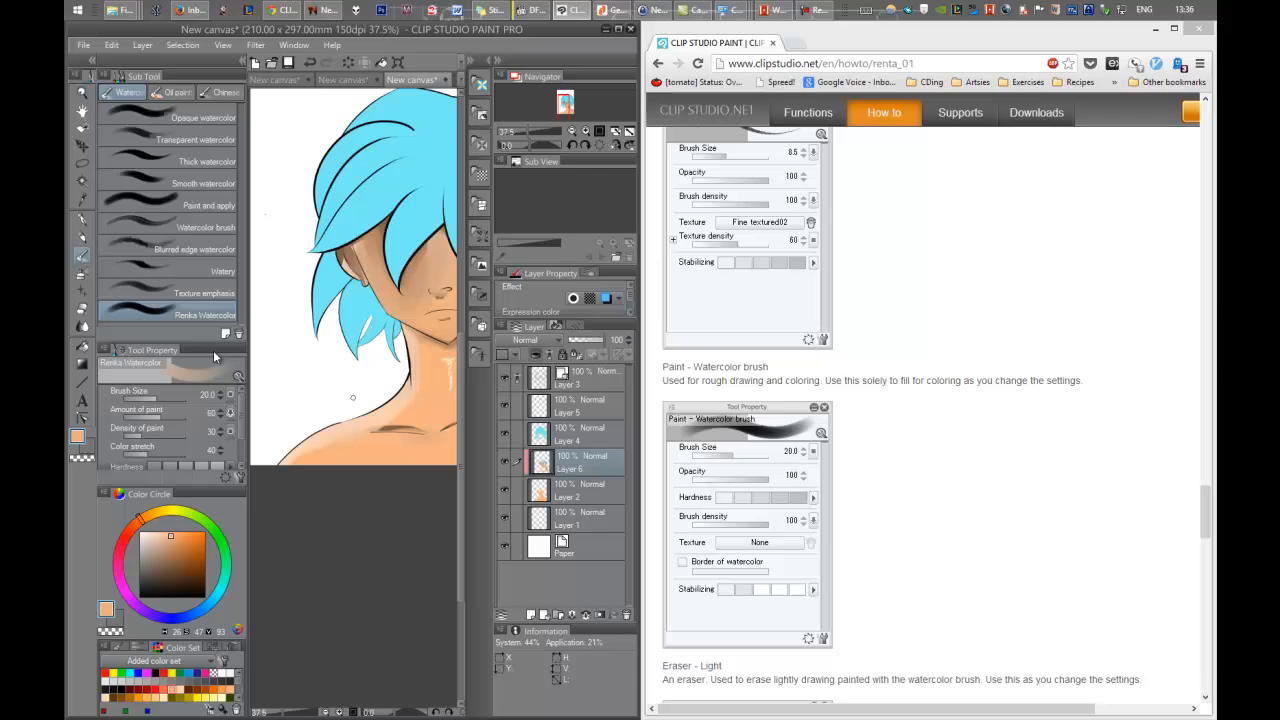
Make the ink Opacity setting available in the Renka Watercolor brush's tool properties.
left_click(238, 478)
left_click(312, 264)
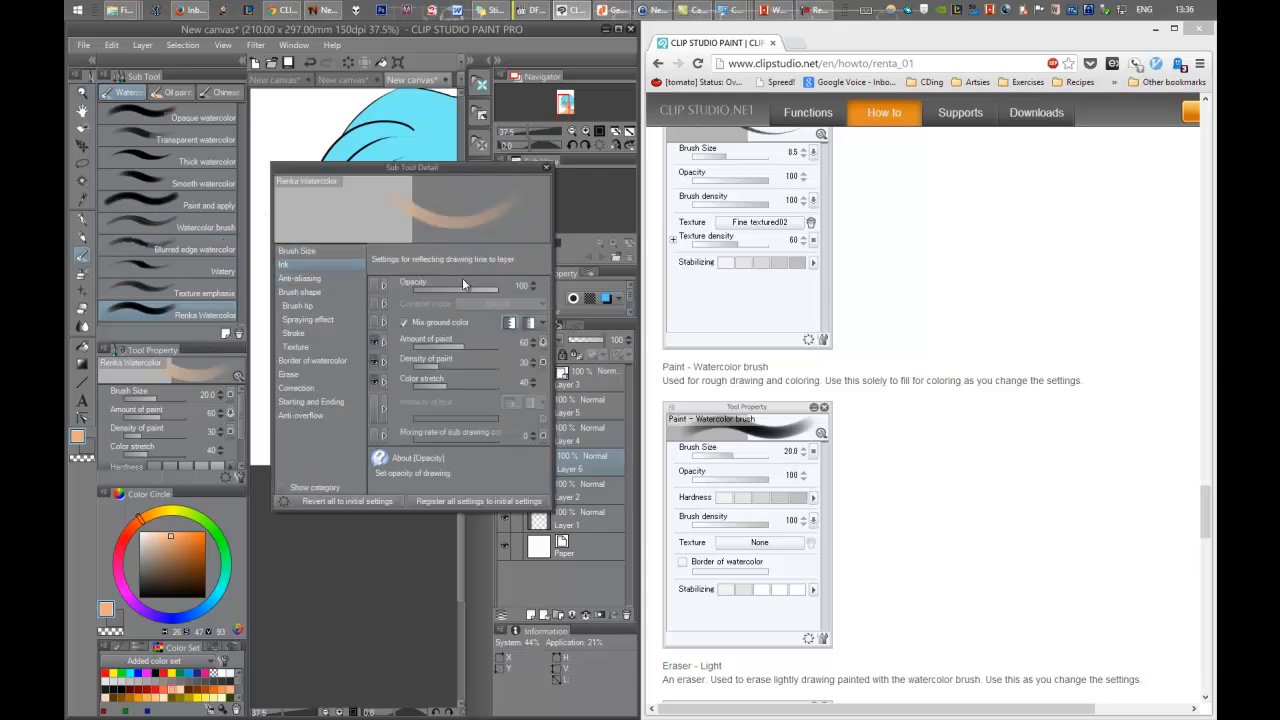
left_click(374, 285)
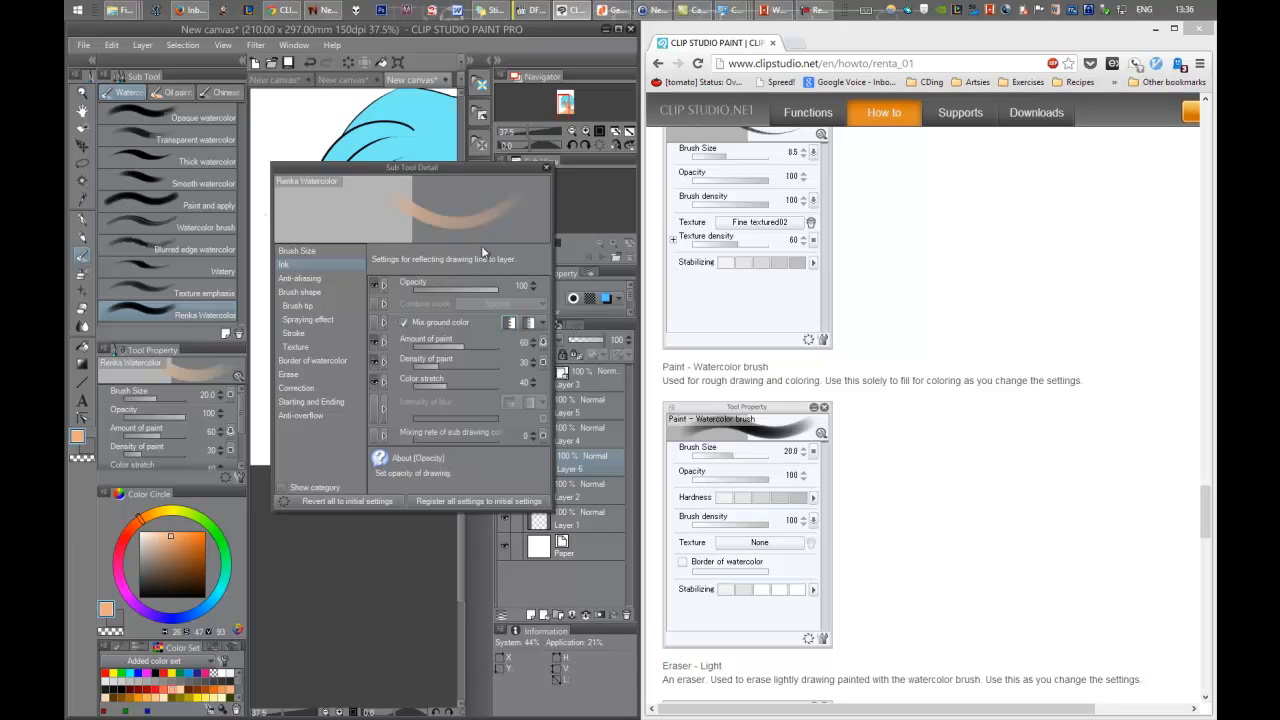
Examine the Renka Watercolor brush's anti-aliasing, brush shape, brush tip, spraying effect, stroke, texture and watercolor border settings.
left_click(316, 290)
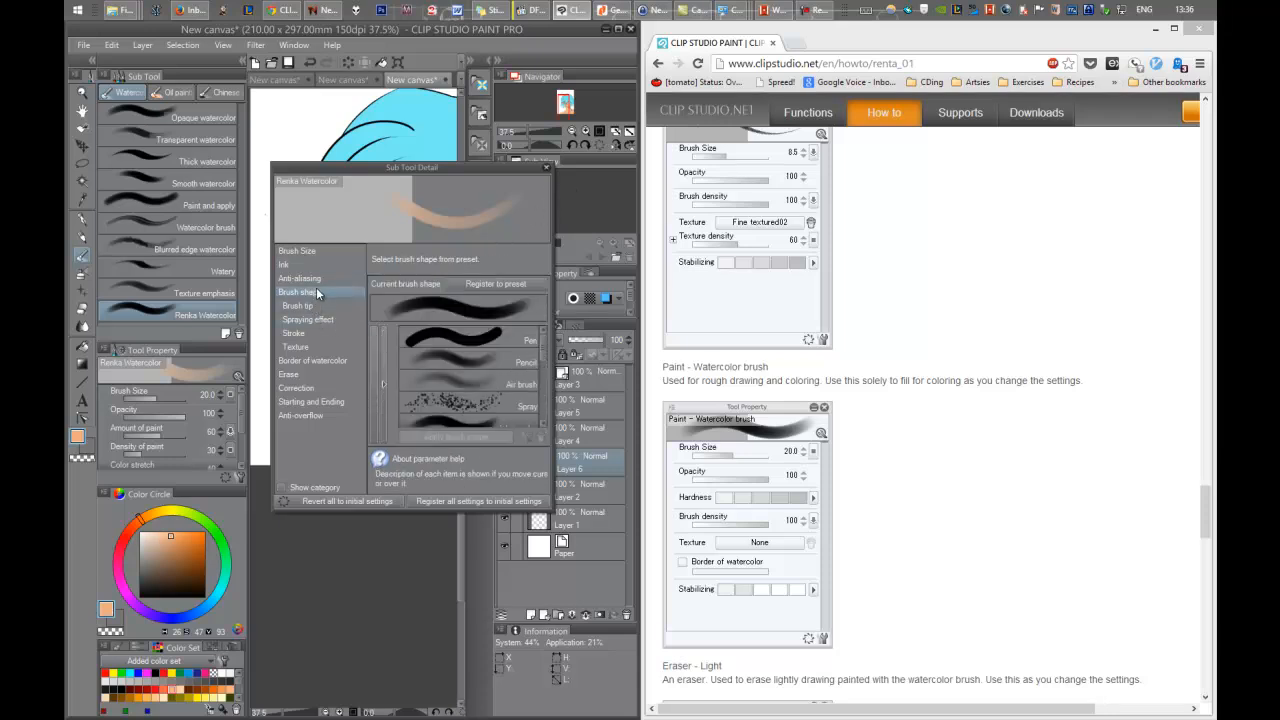
left_click(316, 282)
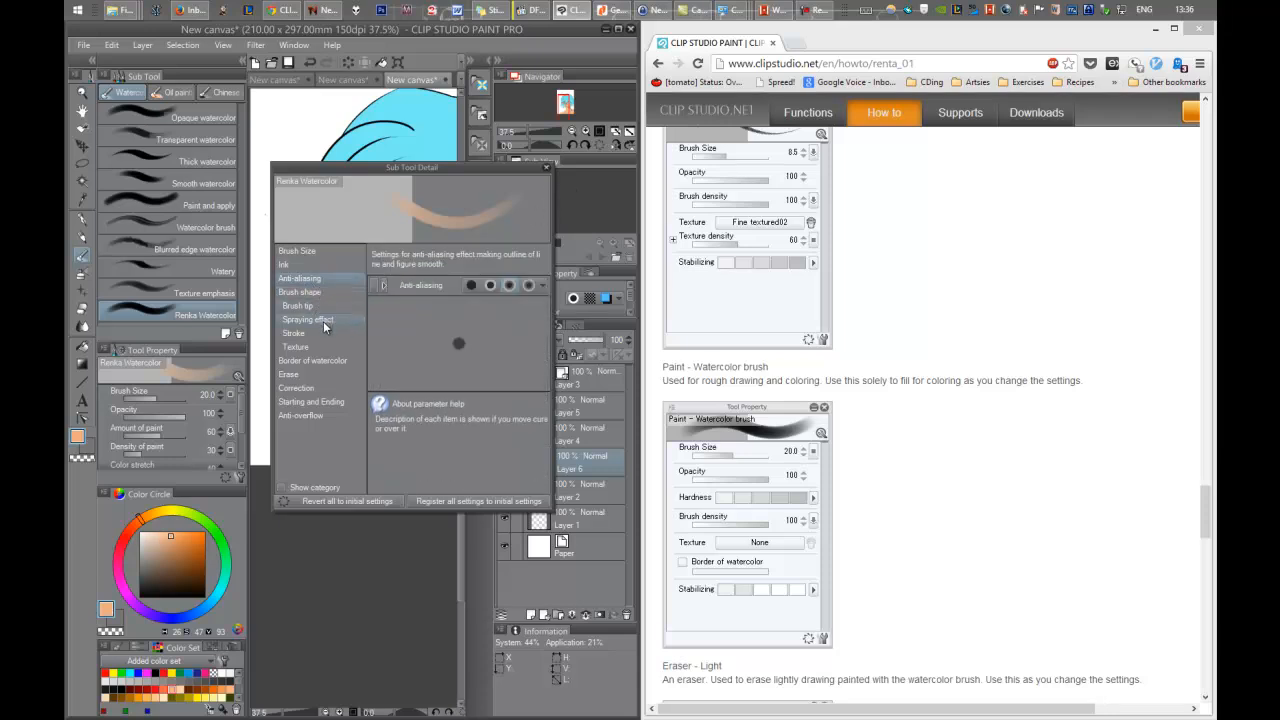
left_click(318, 333)
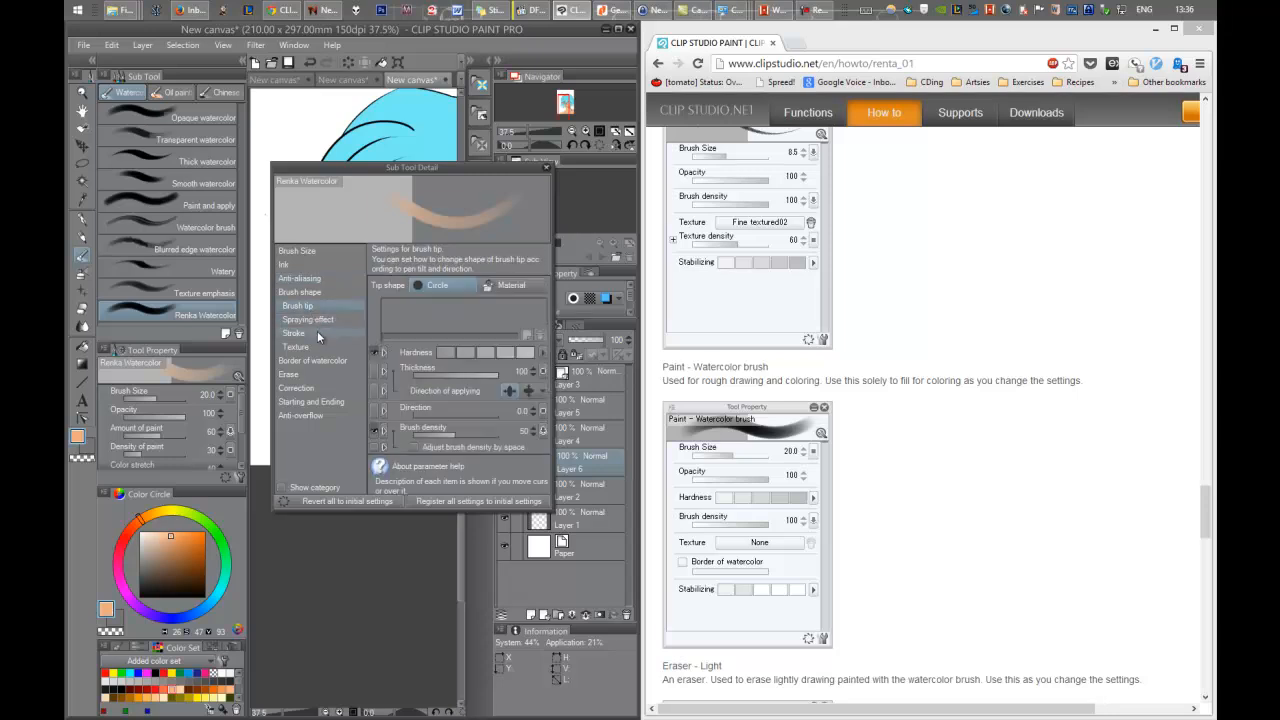
left_click(318, 346)
left_click(316, 361)
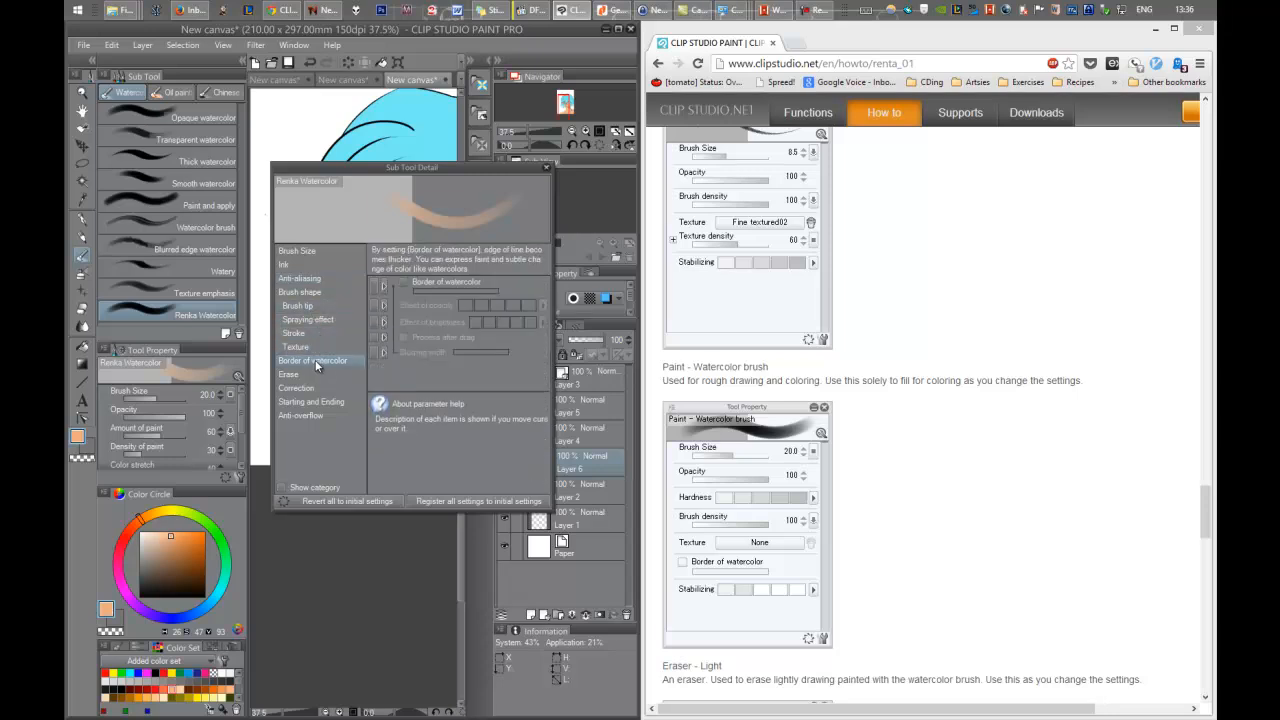
left_click(300, 291)
left_click(315, 305)
left_click(324, 318)
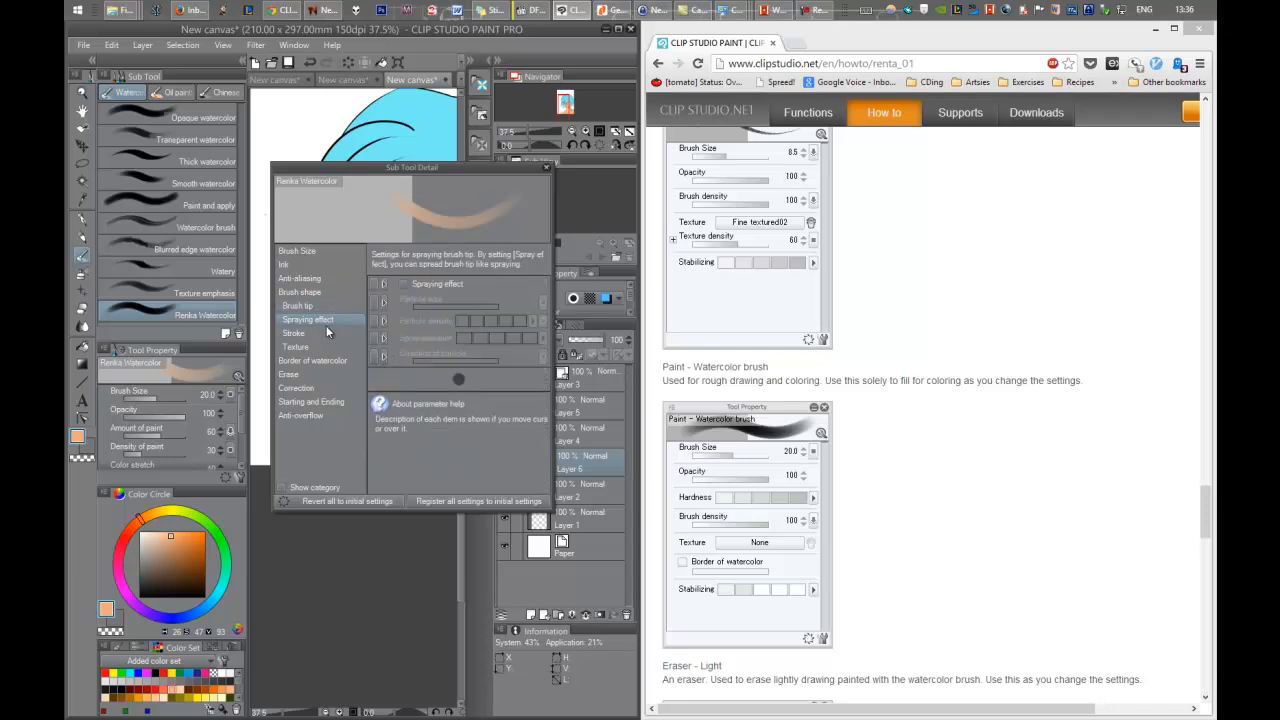
left_click(319, 333)
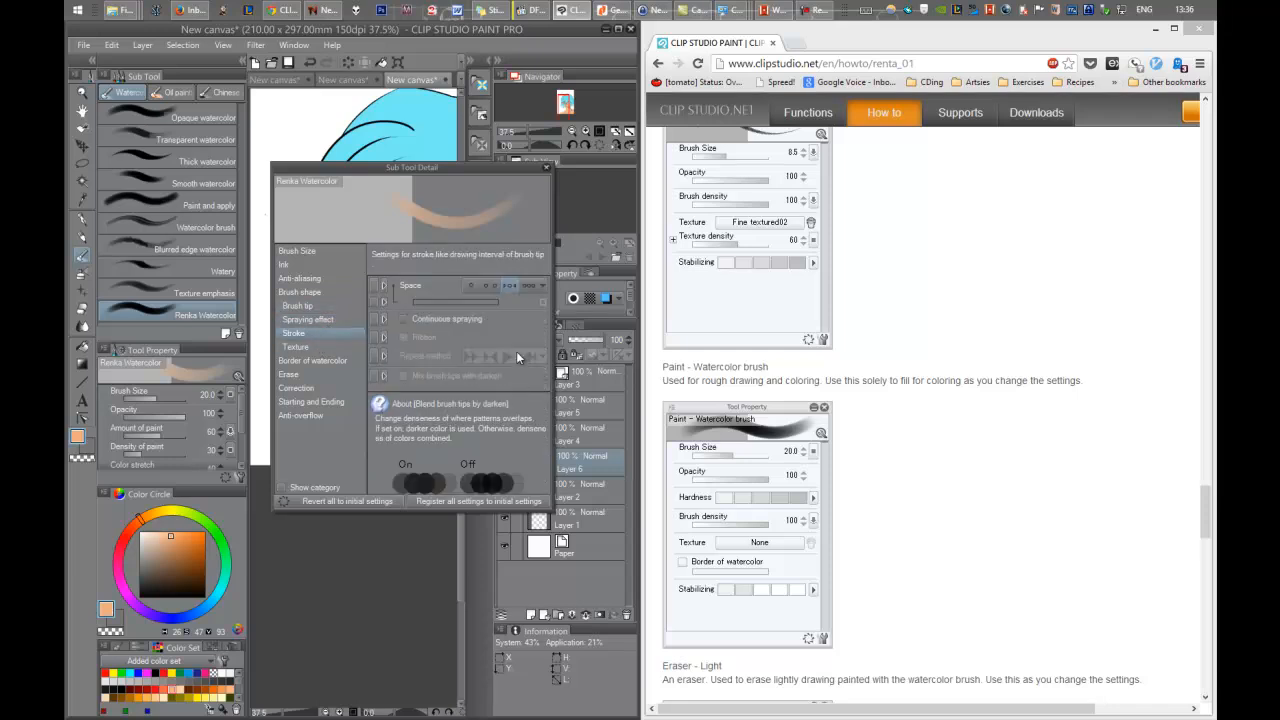
Set the brush density of the Renka Watercolor brush tip to 100.
left_click(303, 292)
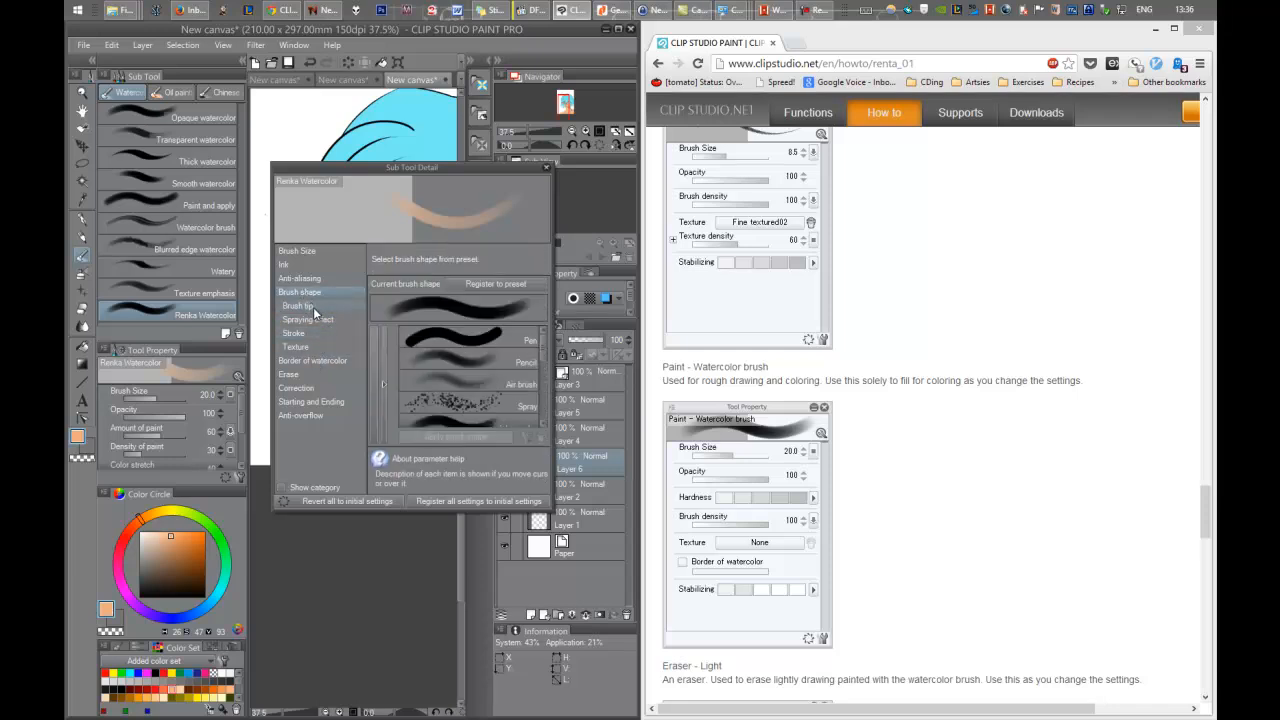
left_click(313, 306)
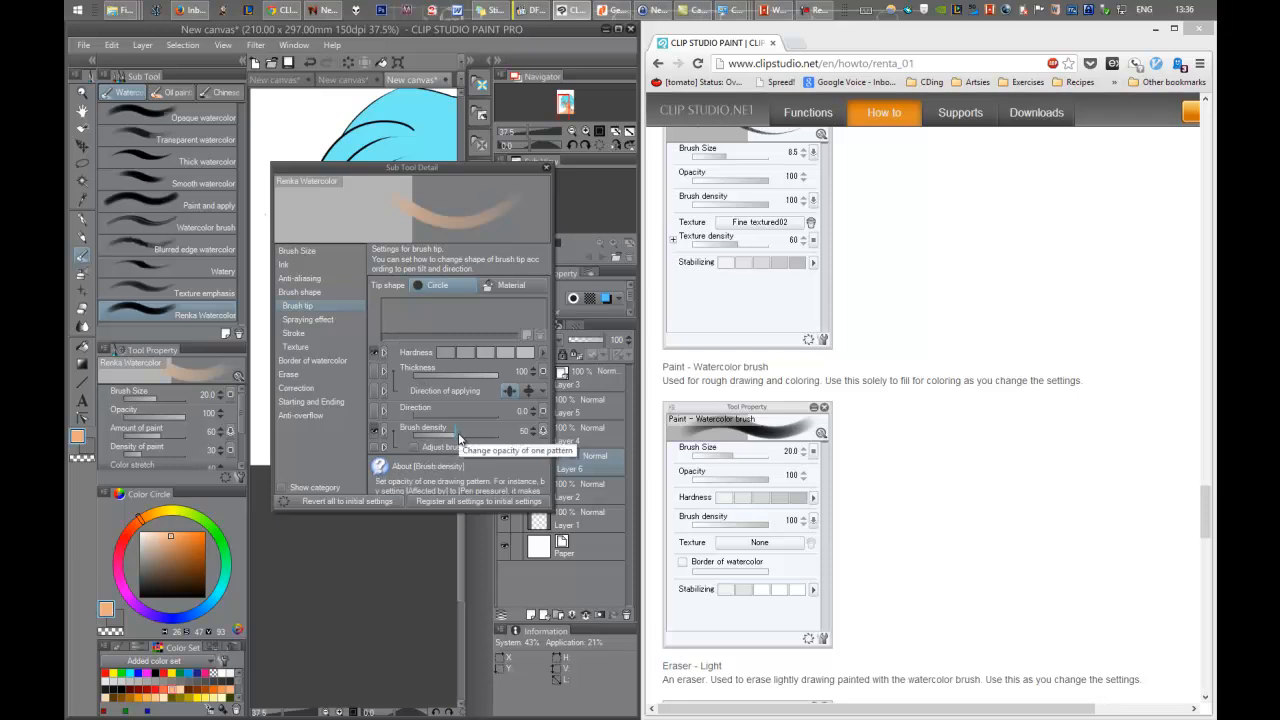
left_click_drag(462, 440, 490, 438)
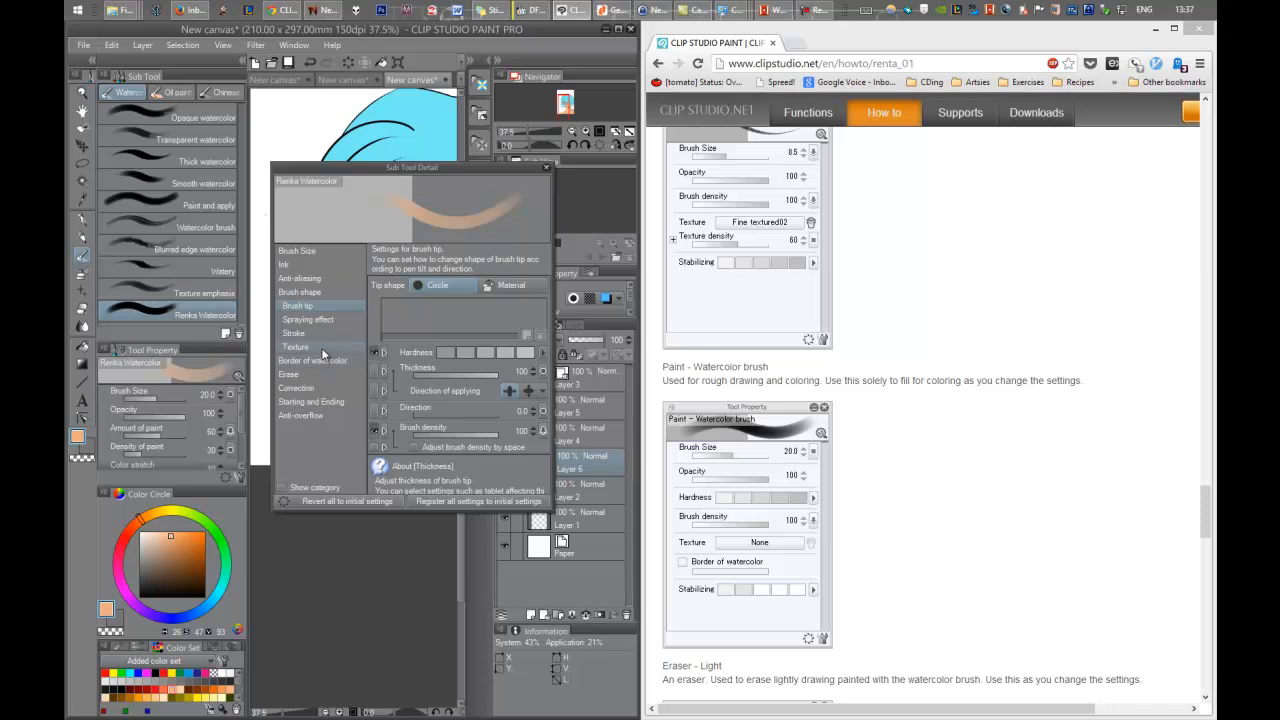
Disable Mix ground color for the brush and remove Amount of paint, Density of paint and Color stretch from its tool properties.
left_click(319, 265)
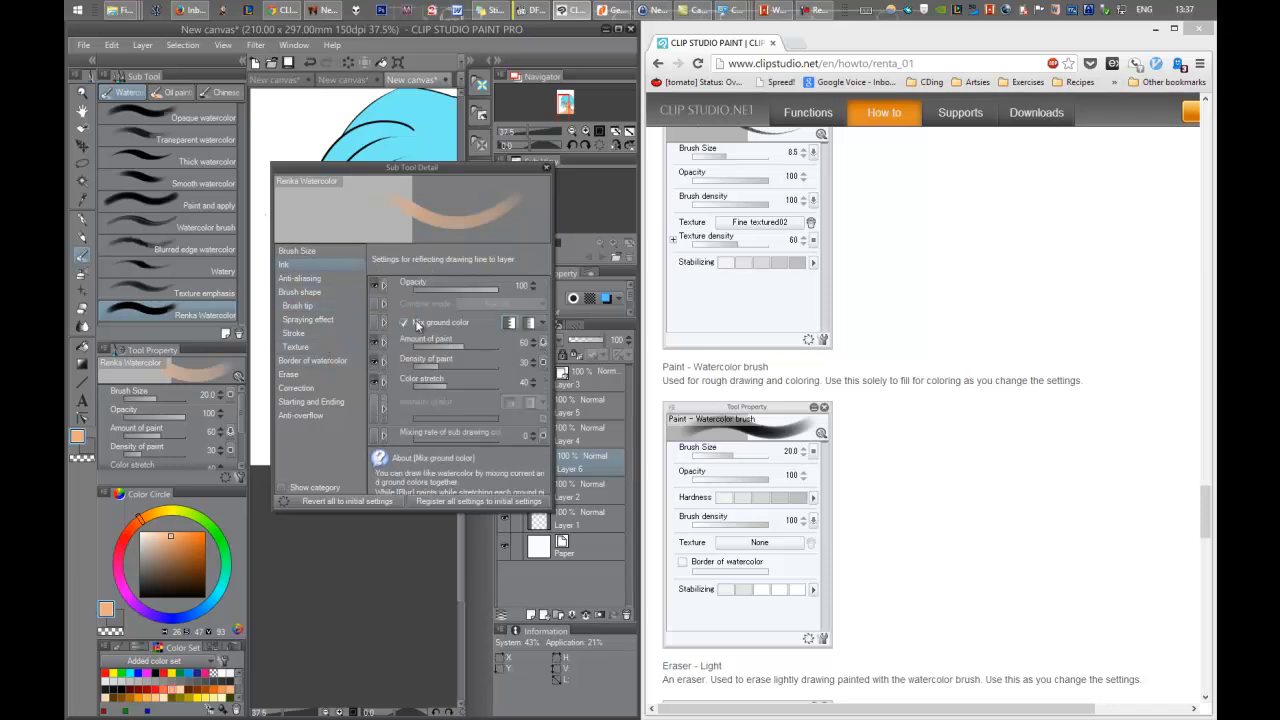
left_click(425, 323)
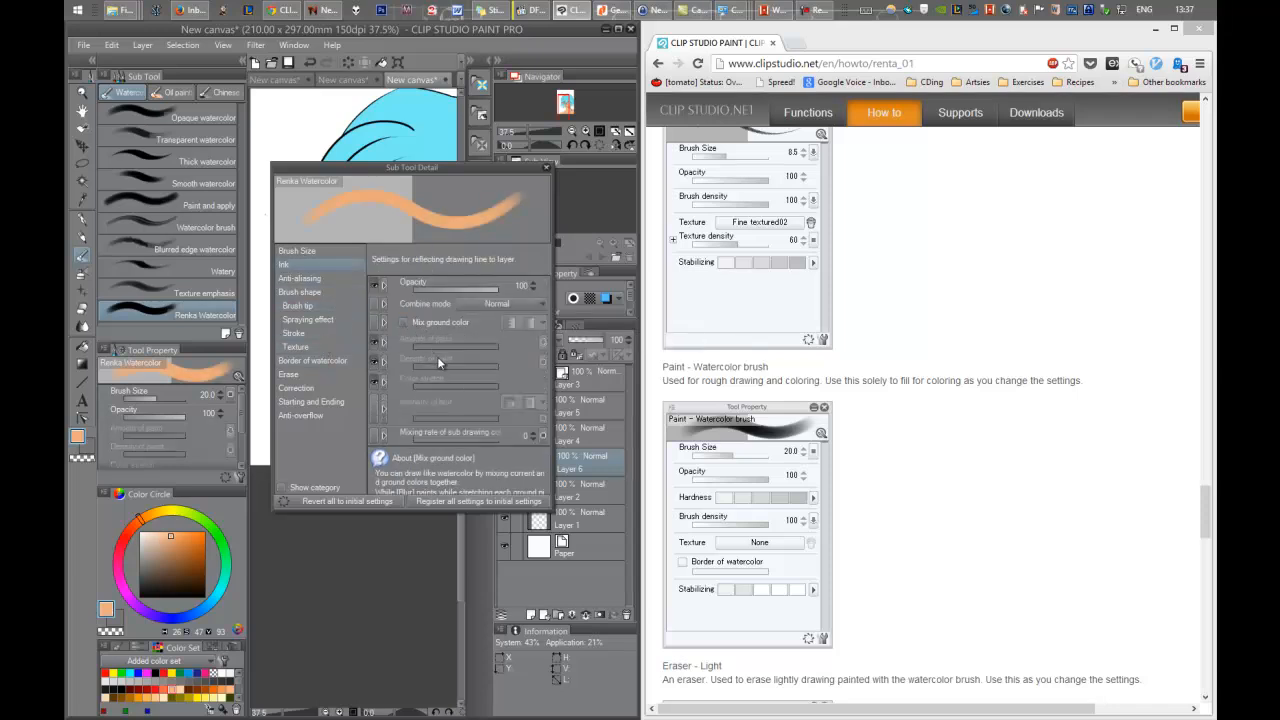
left_click(375, 340)
left_click(375, 361)
left_click(373, 381)
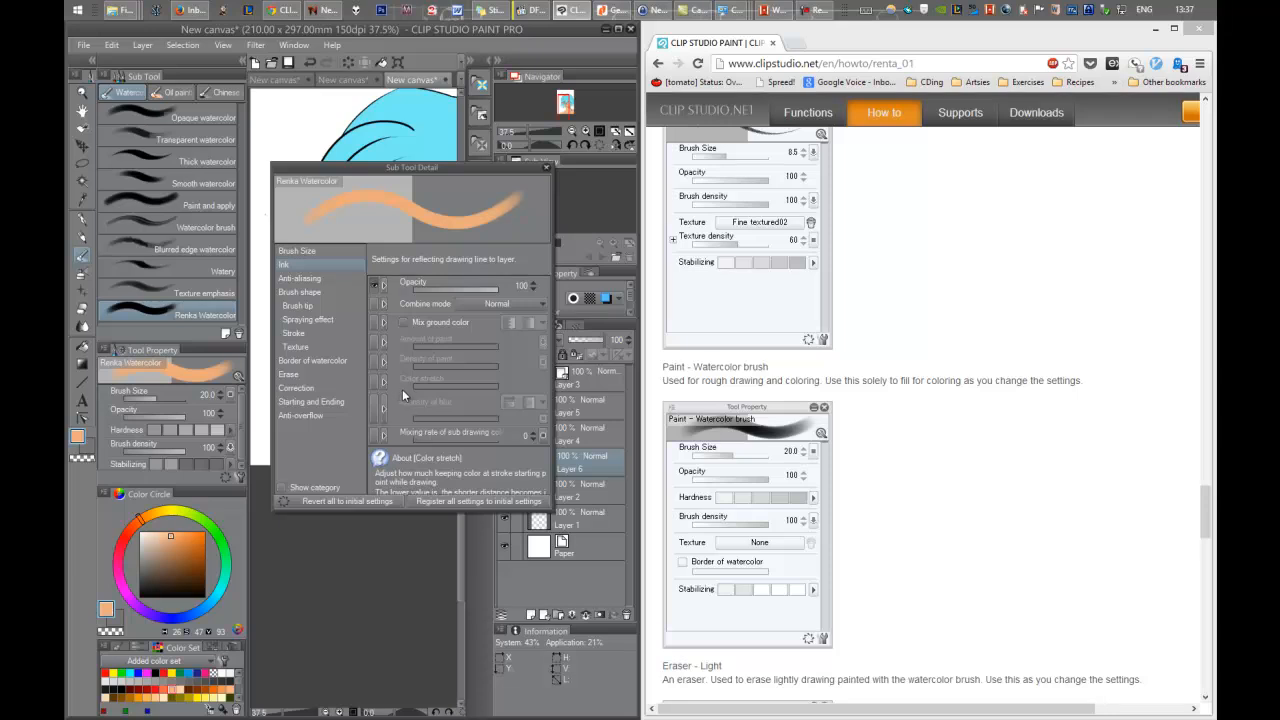
Make the Texture setting available in the Renka Watercolor brush's tool properties and close its detailed settings.
left_click(318, 347)
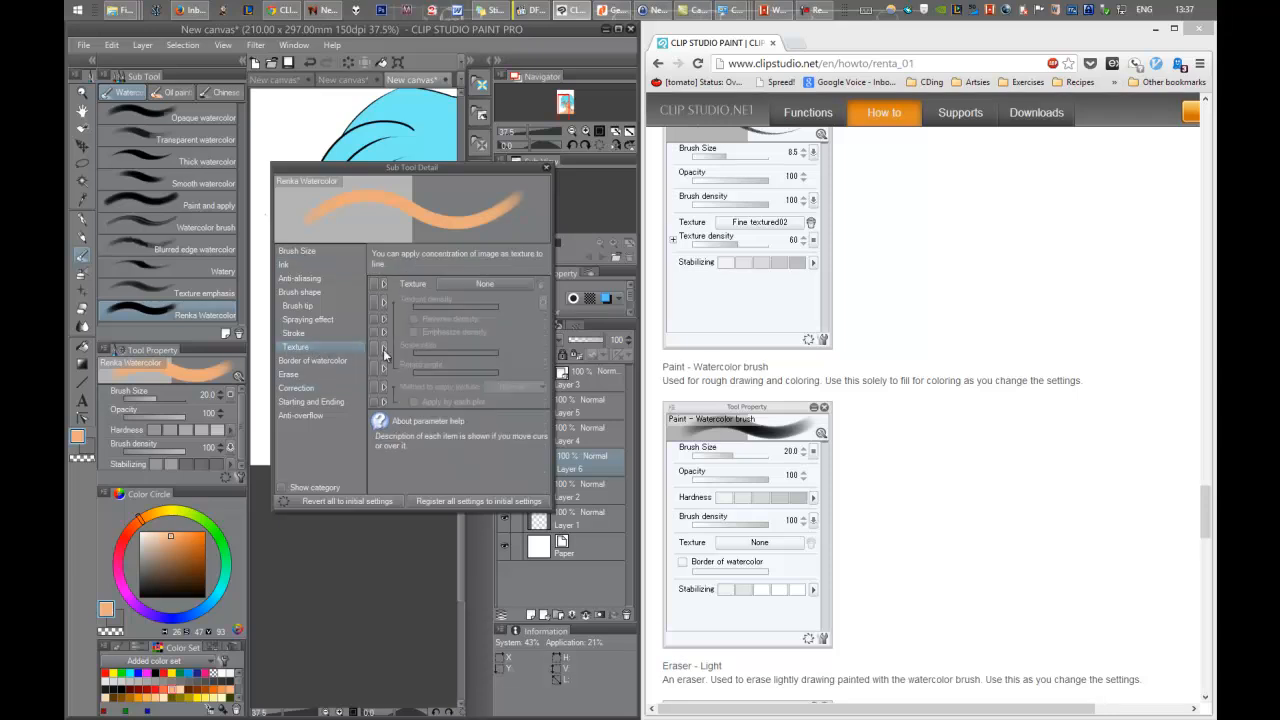
left_click(375, 284)
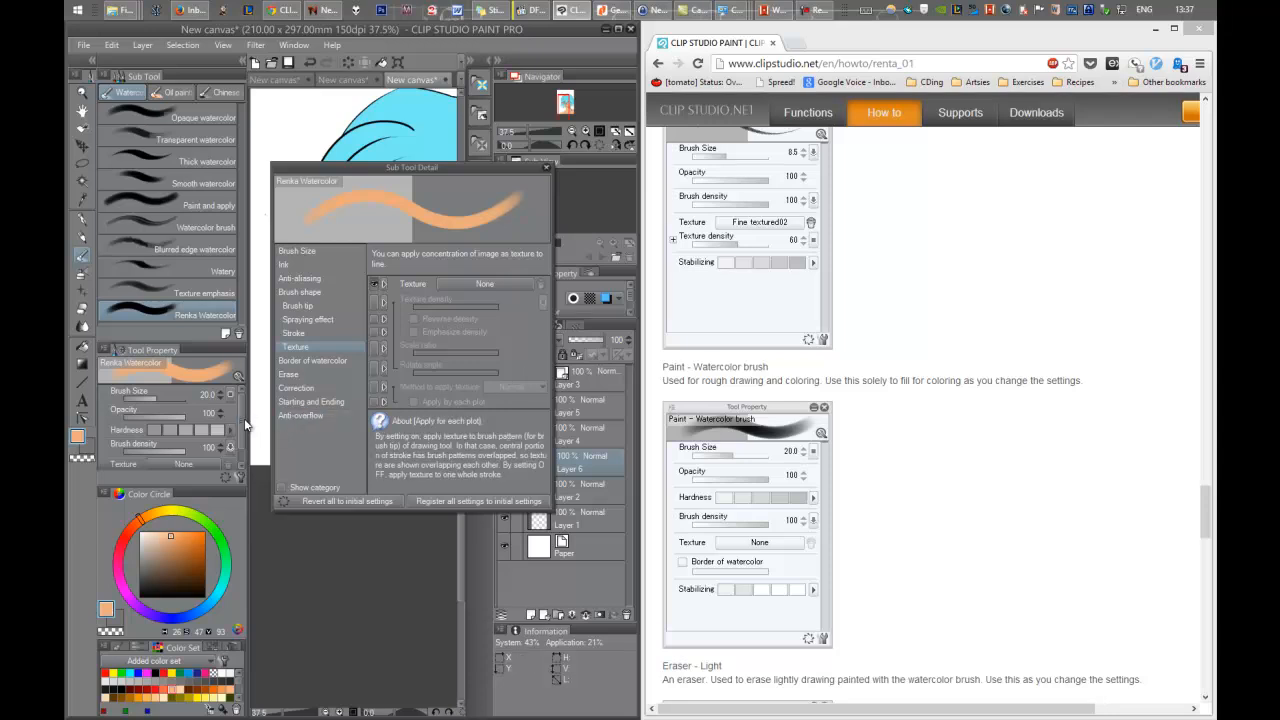
scroll(239, 414, "down", 1)
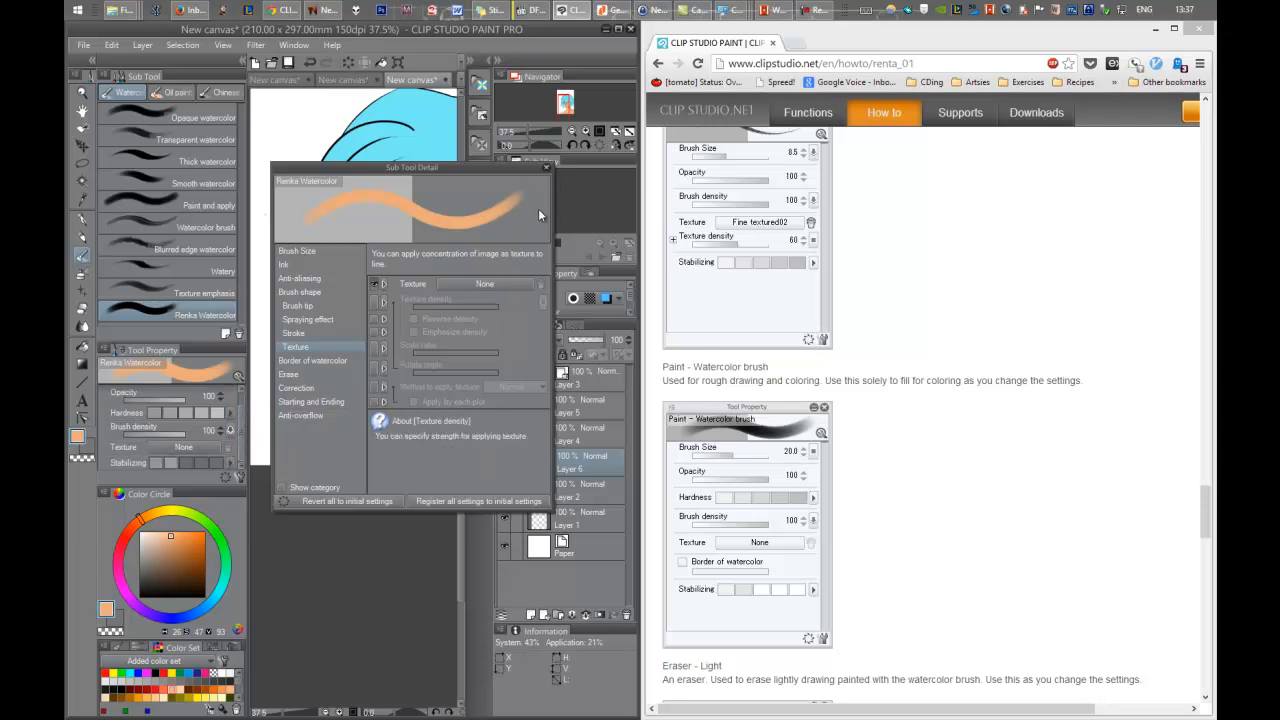
left_click(548, 168)
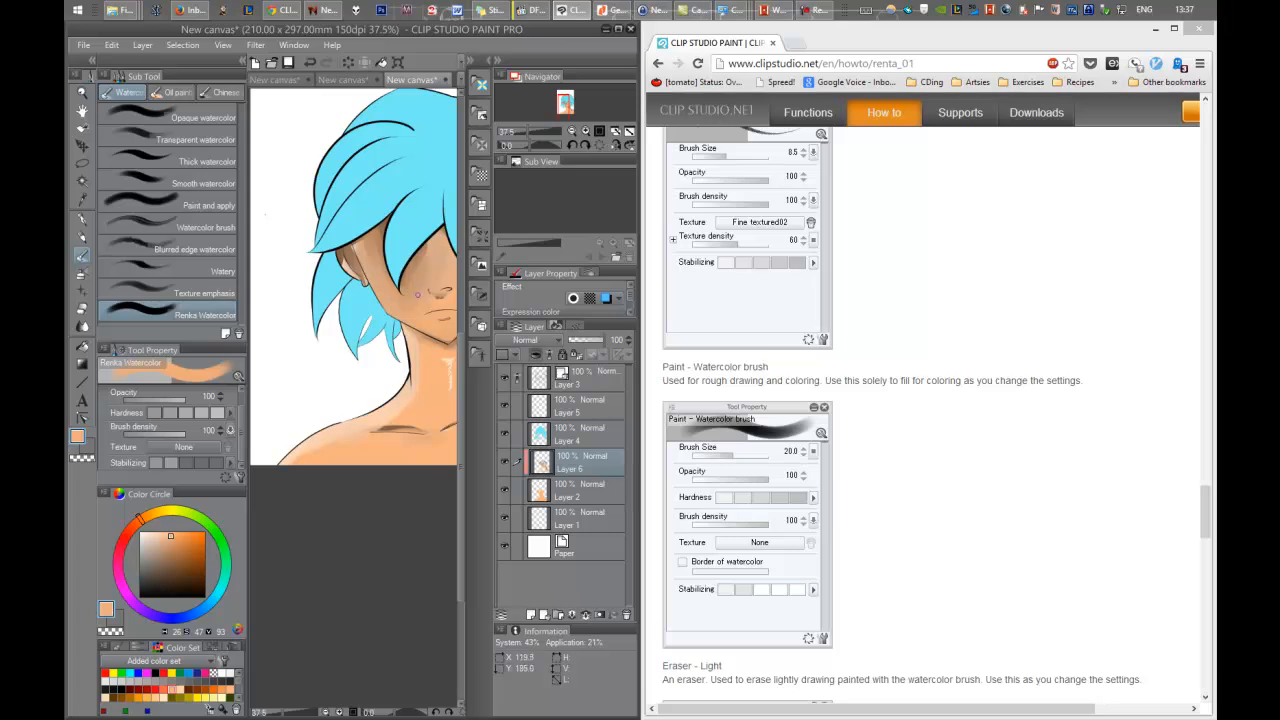
Maximize the Clip Studio Paint window and paint skin tones sampled from the portrait over the chin and the shadowed side of the neck.
scroll(425, 270, "up", 2)
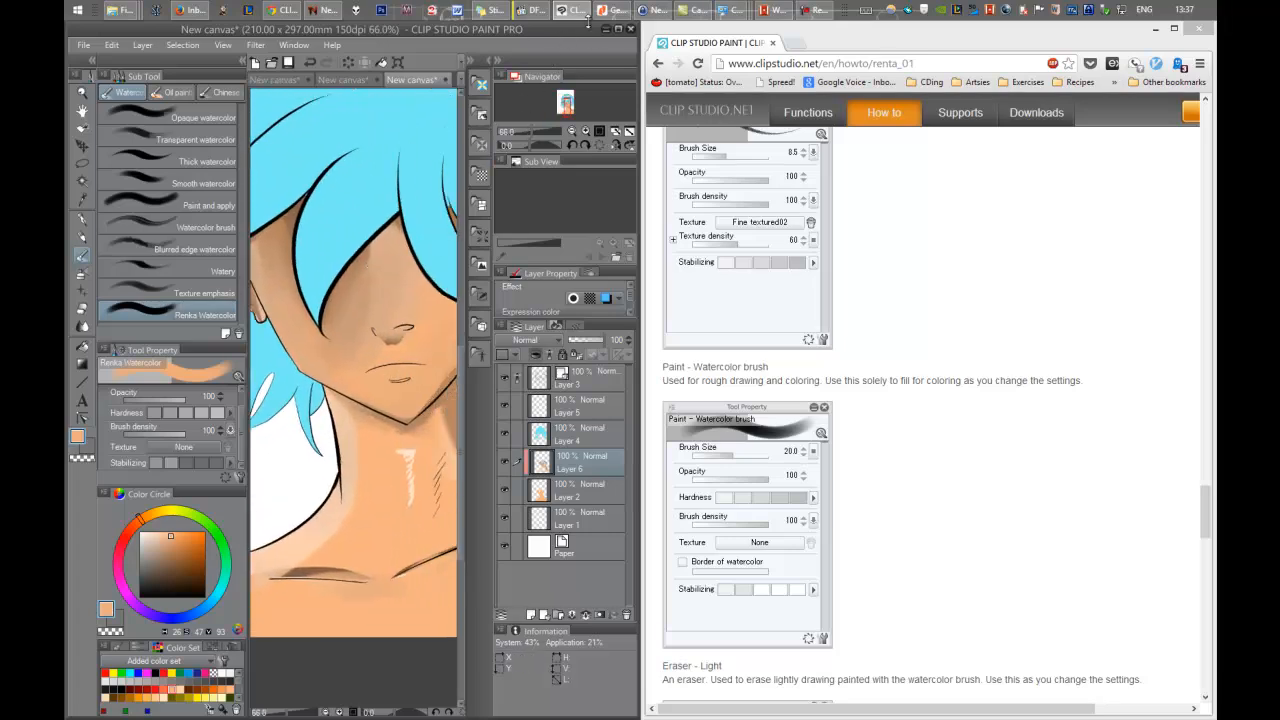
left_click(618, 29)
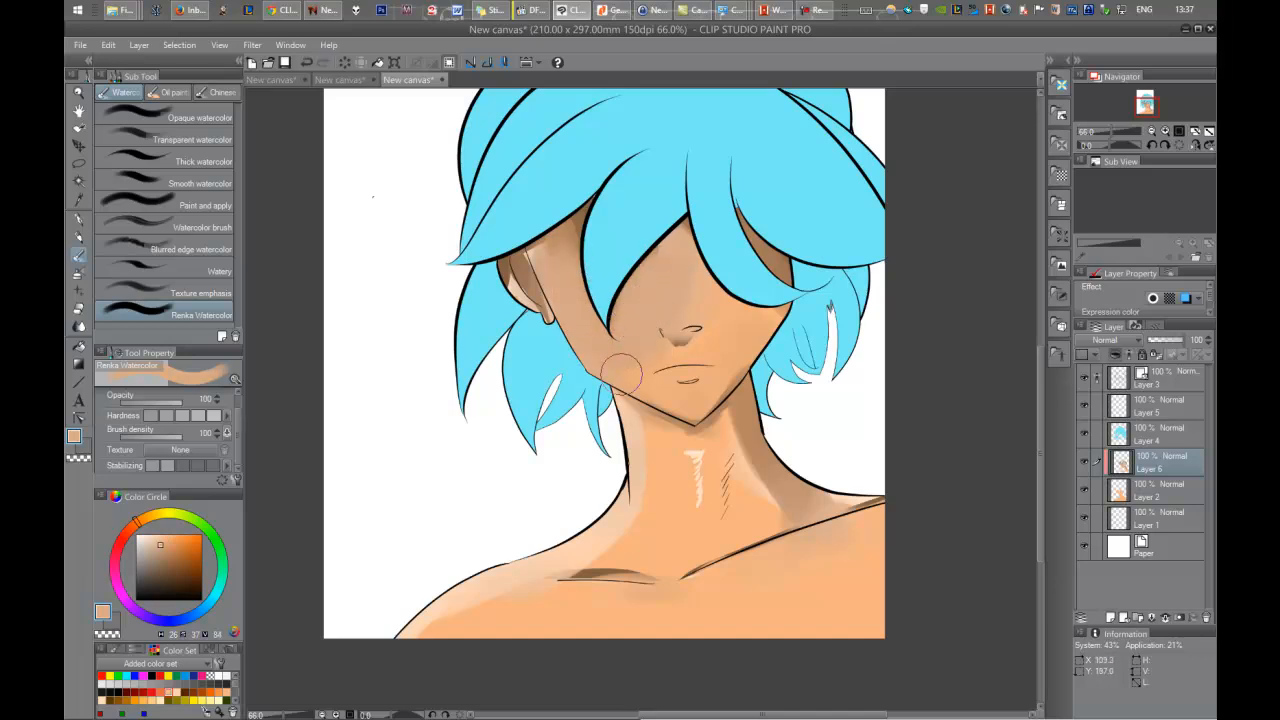
left_click(719, 362, "alt")
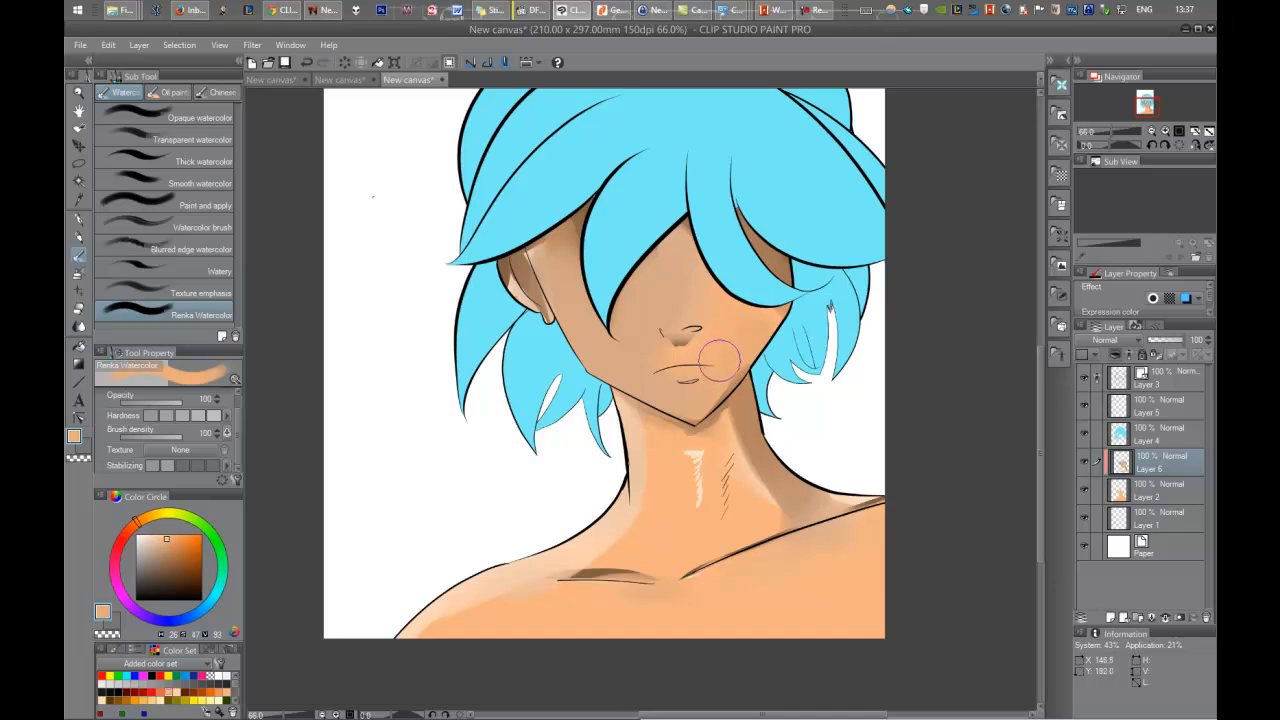
mouse_move(720, 359)
left_mouse_down()
mouse_move(686, 397)
mouse_move(640, 372)
mouse_move(702, 384)
left_mouse_up()
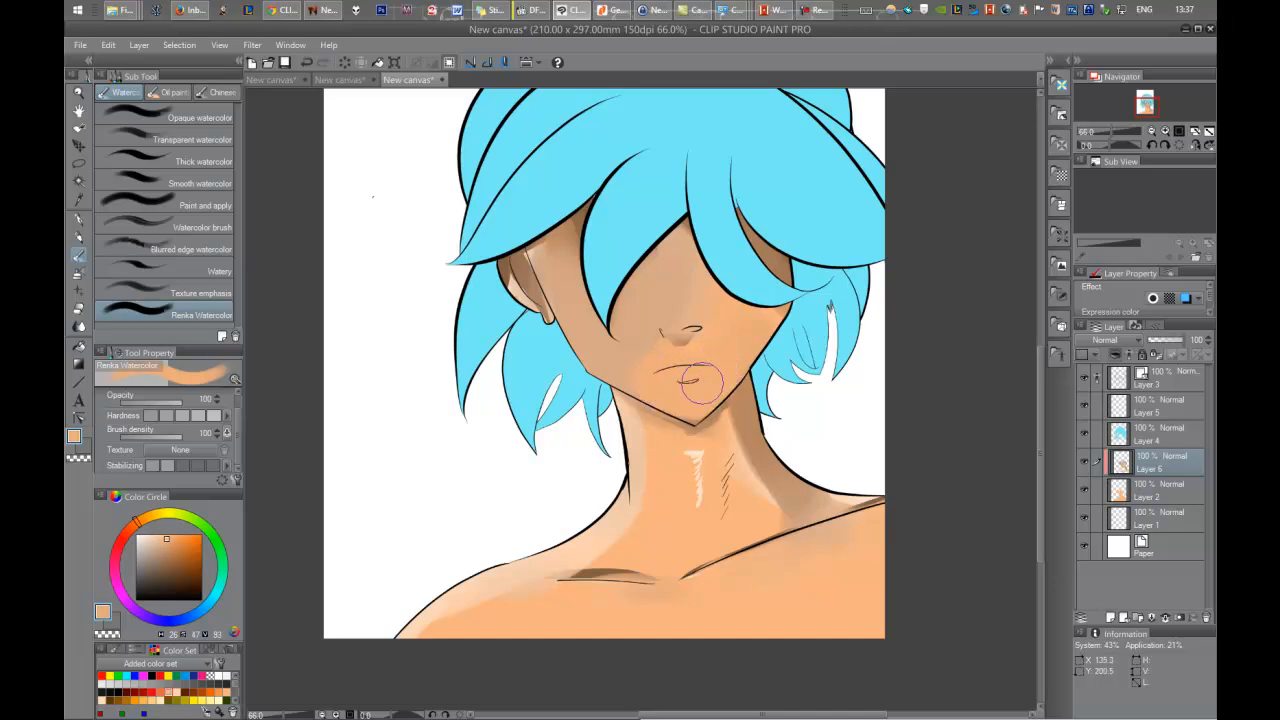
left_click(727, 443, "alt")
mouse_move(725, 436)
left_mouse_down()
mouse_move(794, 501)
mouse_move(766, 508)
left_mouse_up()
Paint over the shadows beside the ear and across the face with skin tones sampled from the face.
left_click(690, 268, "alt")
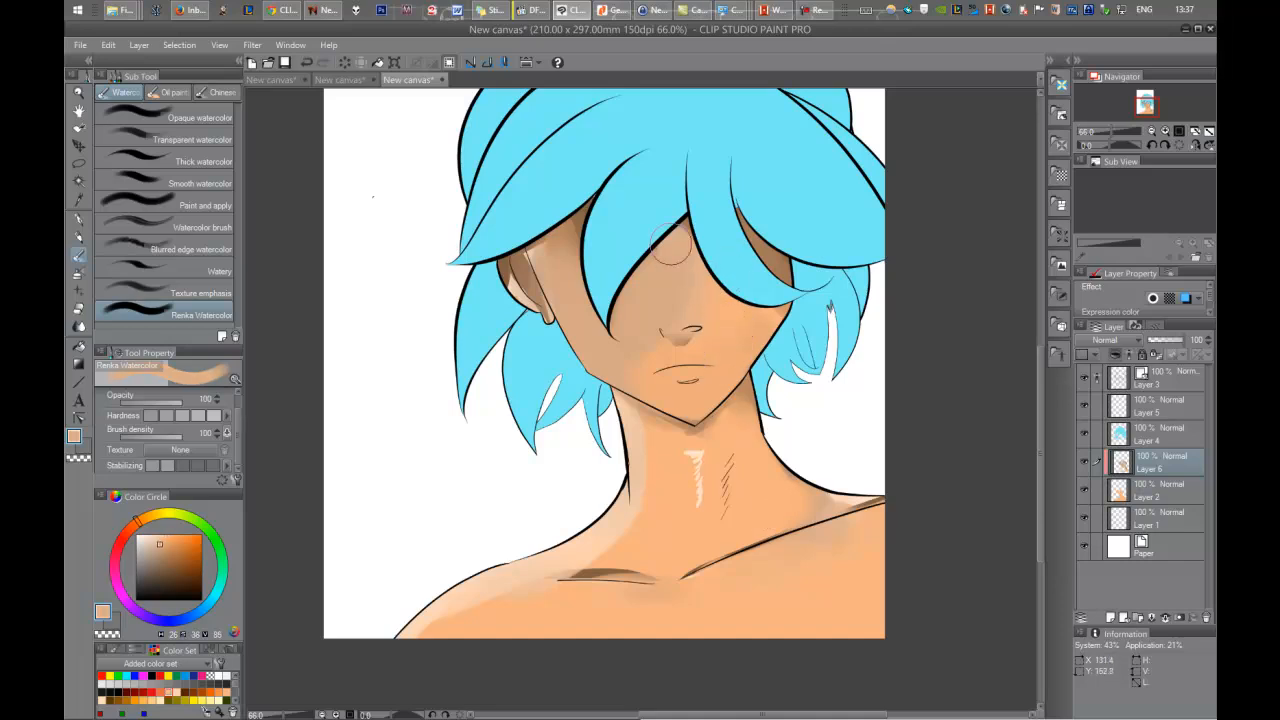
mouse_move(580, 210)
left_mouse_down()
mouse_move(545, 275)
mouse_move(555, 246)
left_mouse_up()
left_click(708, 351, "alt")
mouse_move(699, 302)
left_mouse_down()
mouse_move(665, 270)
mouse_move(632, 350)
mouse_move(596, 282)
mouse_move(553, 257)
mouse_move(526, 263)
mouse_move(528, 293)
mouse_move(523, 262)
mouse_move(542, 308)
left_mouse_up()
Adjust the brush size and paint skin tone from under the jaw down the neck to the shoulder.
key("bracketleft")
key("bracketleft")
key("bracketleft")
key("bracketright")
key("bracketright")
key("bracketright")
mouse_move(650, 429)
left_mouse_down()
mouse_move(644, 505)
mouse_move(657, 471)
mouse_move(652, 459)
mouse_move(627, 523)
mouse_move(455, 618)
left_mouse_up()
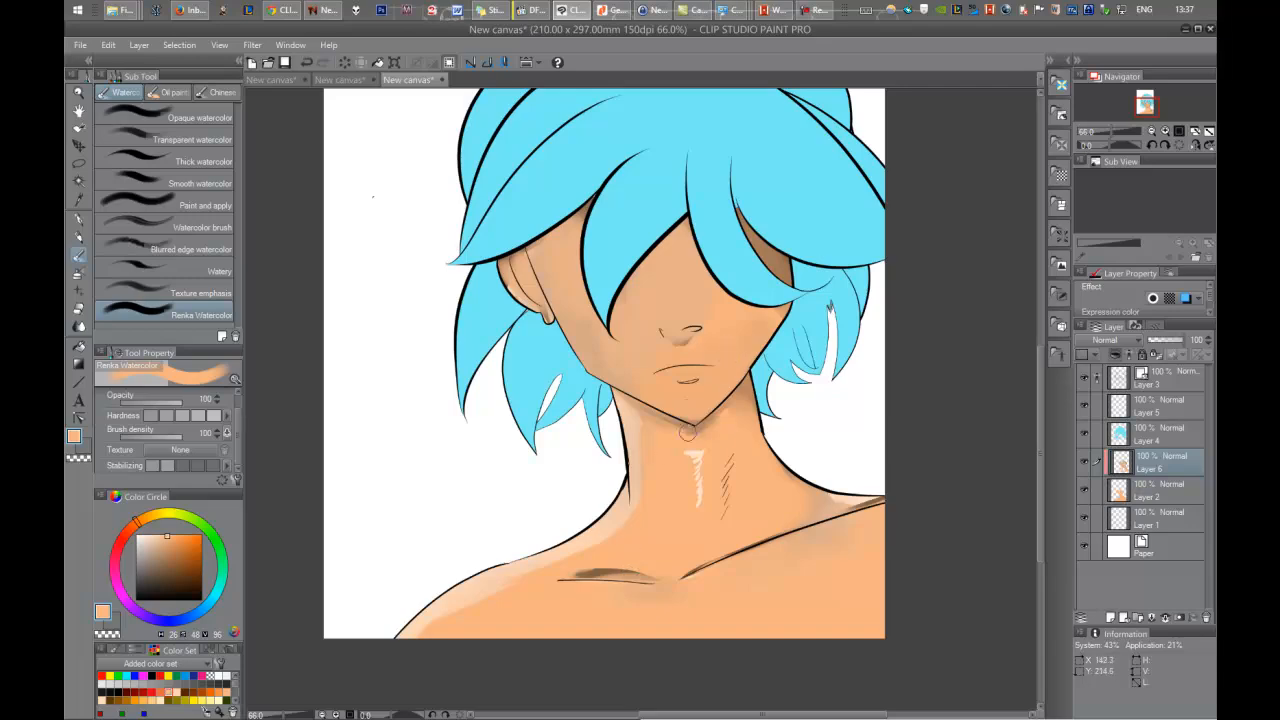
Paint pale highlights on the lower lip and nose using the neck highlight's color, and taper the nose bridge highlight with skin tone.
scroll(688, 400, "down", 5)
scroll(688, 400, "up", 7)
left_click(703, 467, "alt")
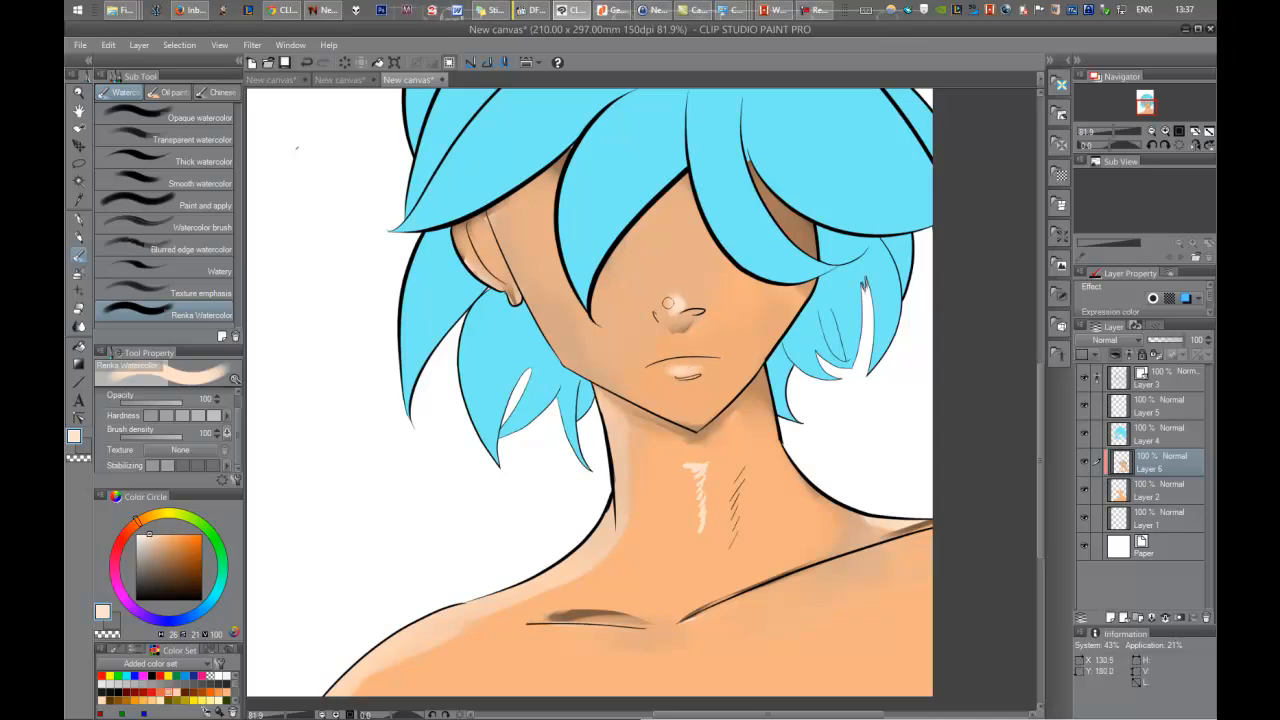
left_click(648, 208, "alt")
left_click_drag(648, 212, 659, 265)
left_click(640, 222, "alt")
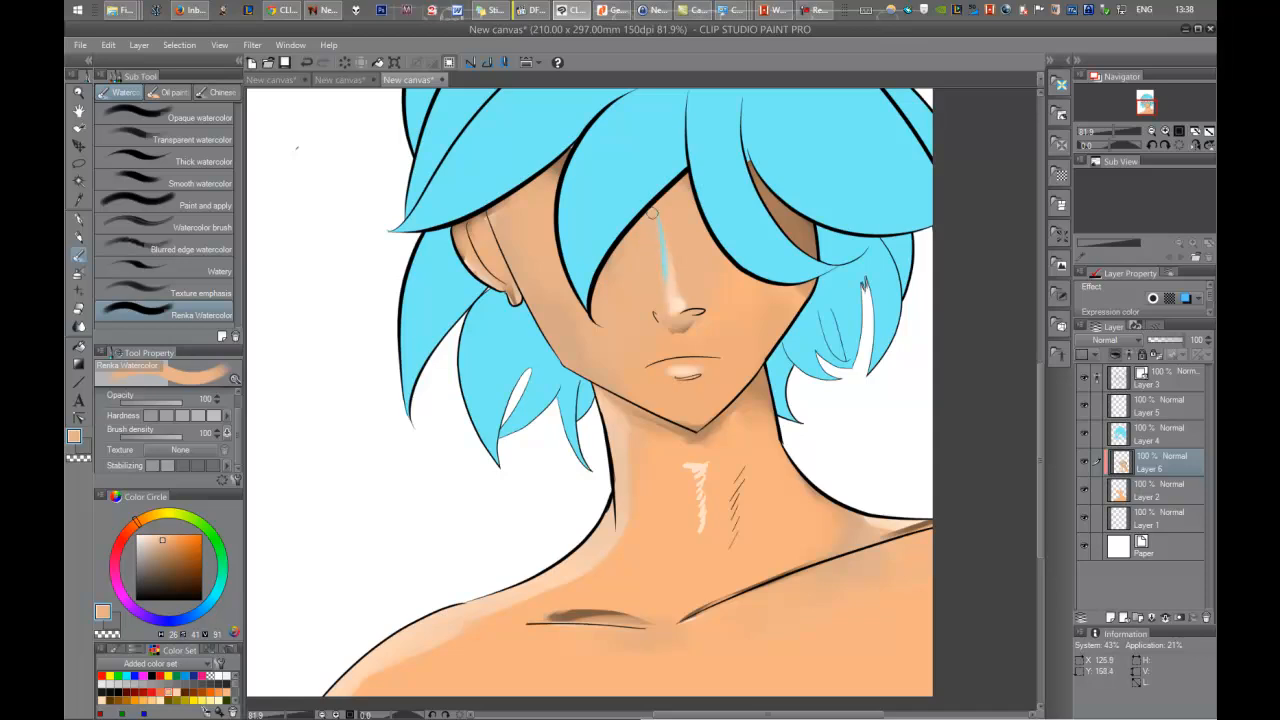
left_click_drag(676, 182, 660, 230)
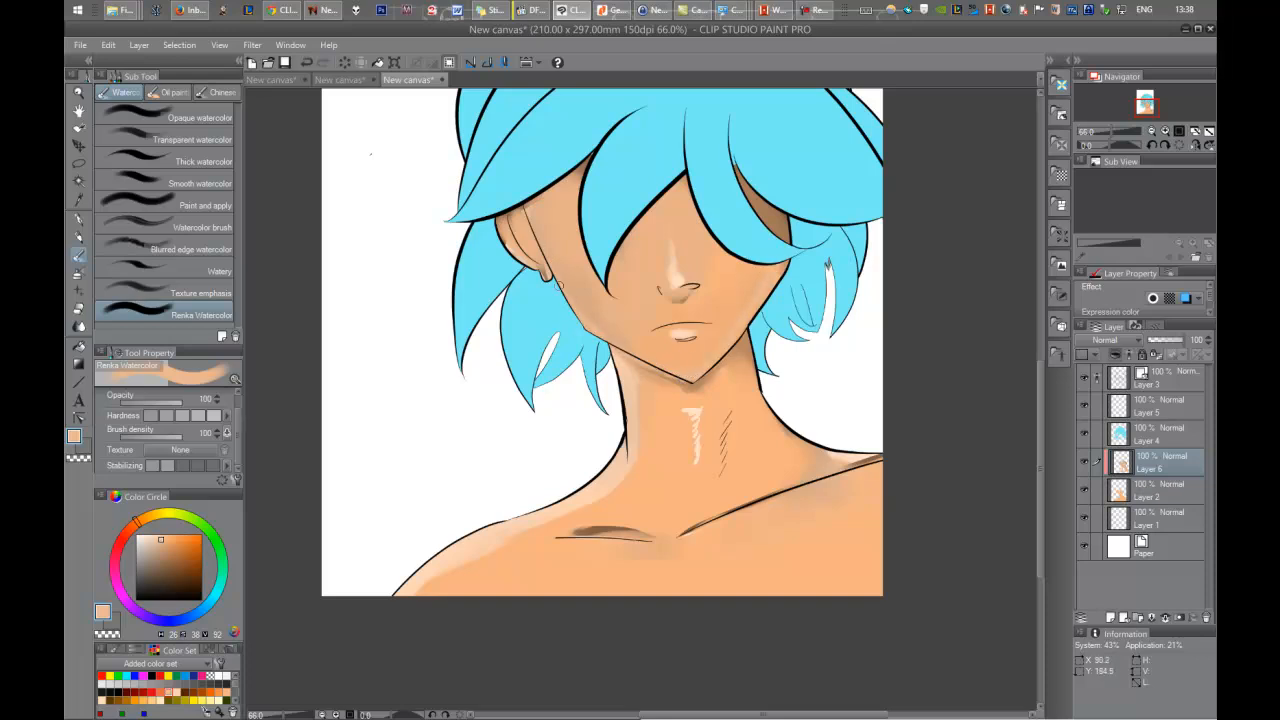
Touch up the side of the face and brush broad pale highlights along the nose bridge and the cheek beside the ear.
mouse_move(537, 207)
left_mouse_down()
mouse_move(702, 282)
mouse_move(662, 345)
mouse_move(639, 235)
left_mouse_up()
scroll(615, 312, "up", 5)
scroll(691, 303, "up", 3)
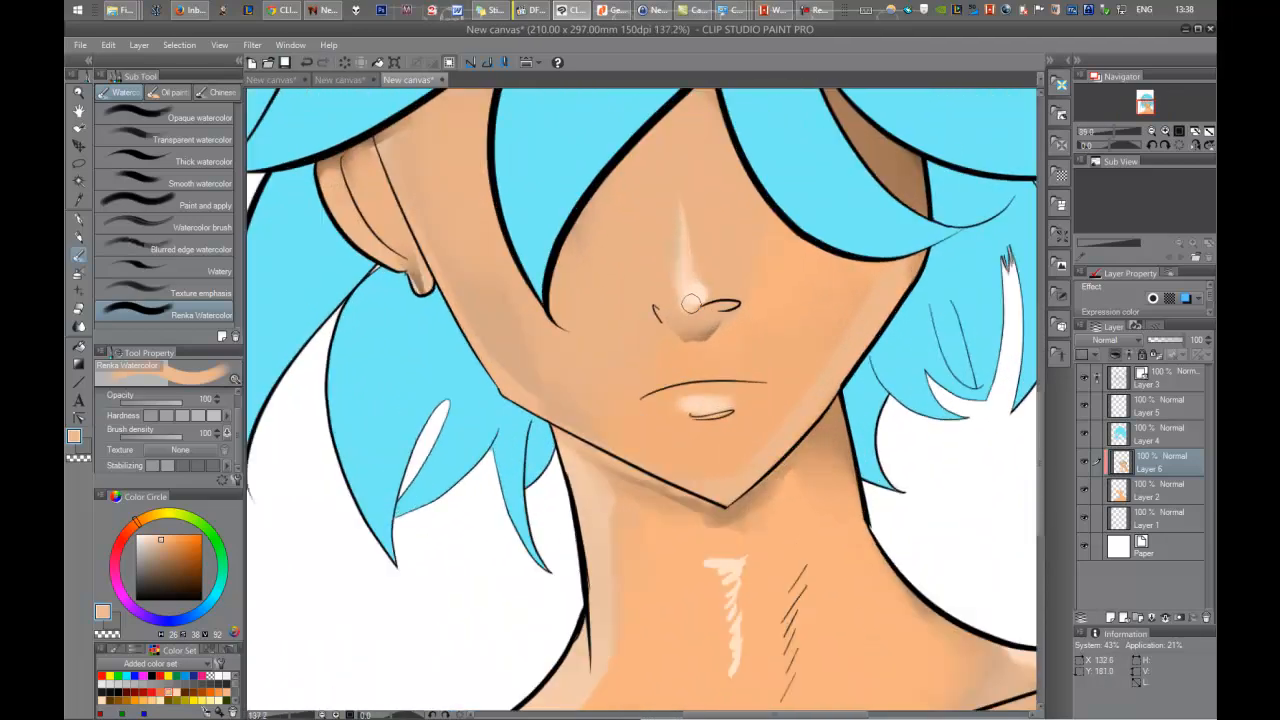
left_click(682, 285, "alt")
left_click_drag(690, 281, 664, 158)
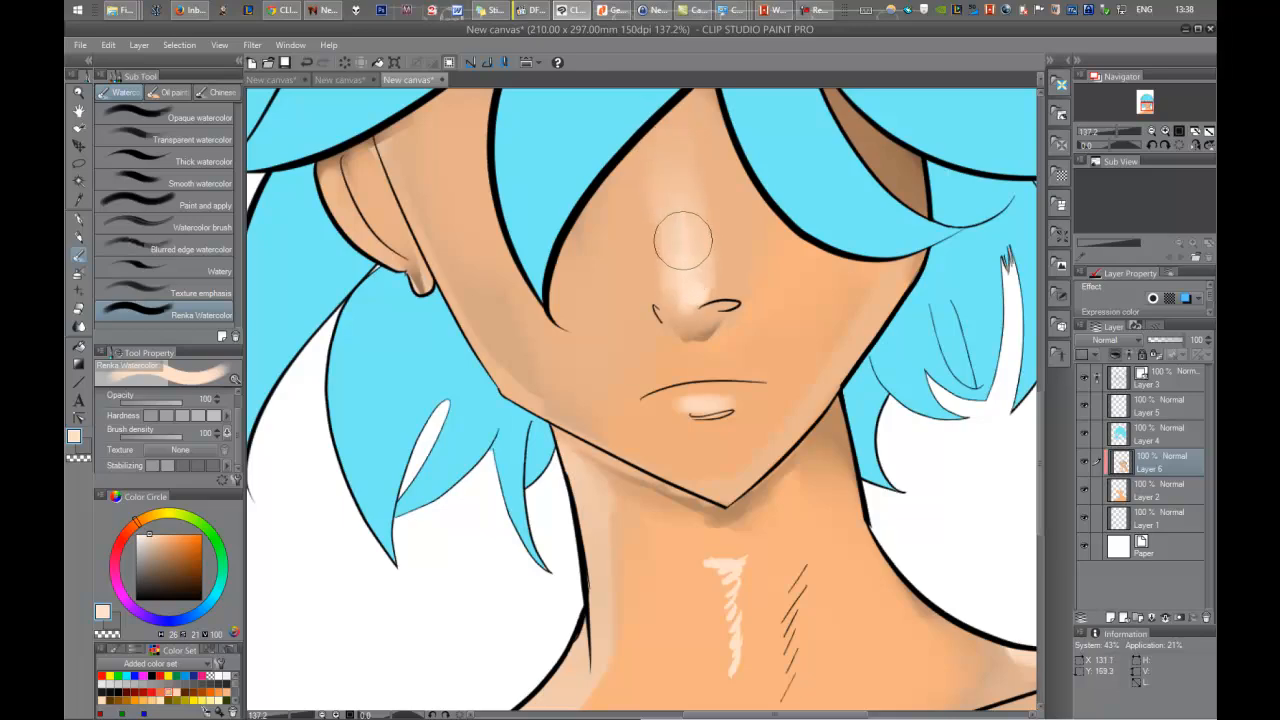
left_click_drag(683, 241, 727, 331)
mouse_move(548, 352)
left_mouse_down()
mouse_move(500, 294)
mouse_move(620, 445)
left_mouse_up()
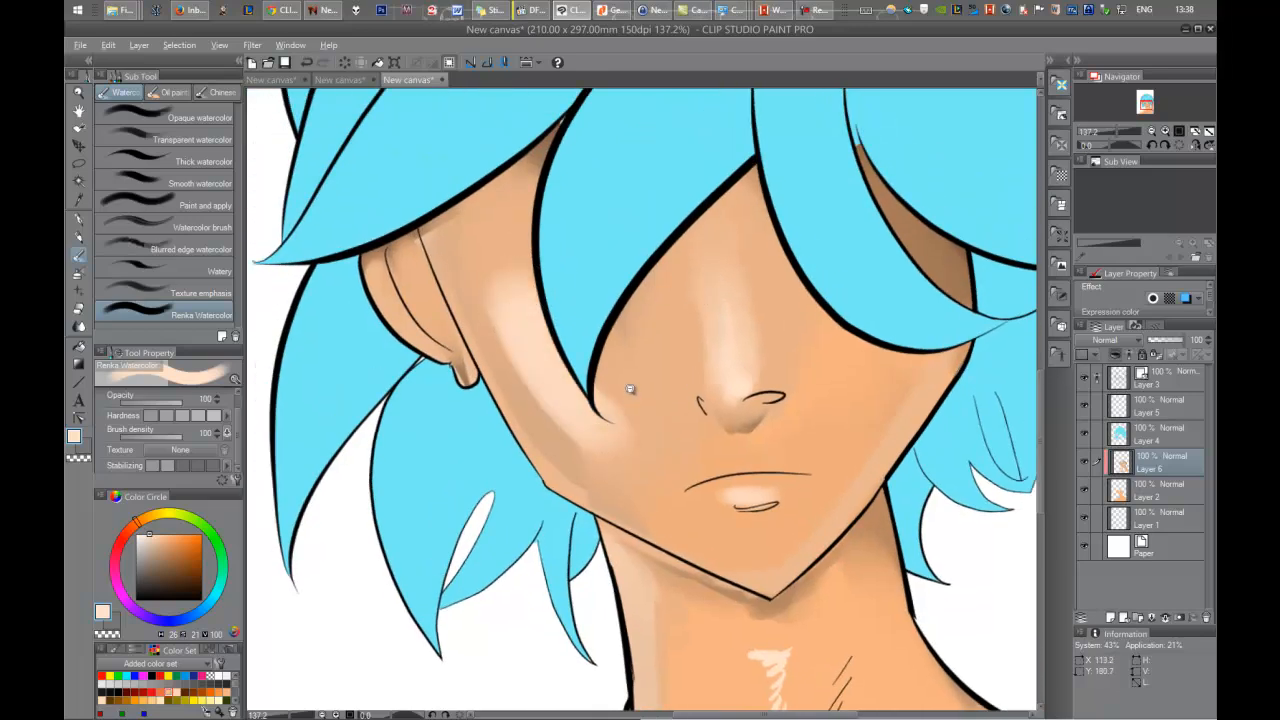
Lighten both cheeks and the chin with large, soft strokes of the pale highlight color.
scroll(628, 387, "down", 3)
mouse_move(617, 400)
left_mouse_down()
mouse_move(585, 342)
mouse_move(637, 438)
left_mouse_up()
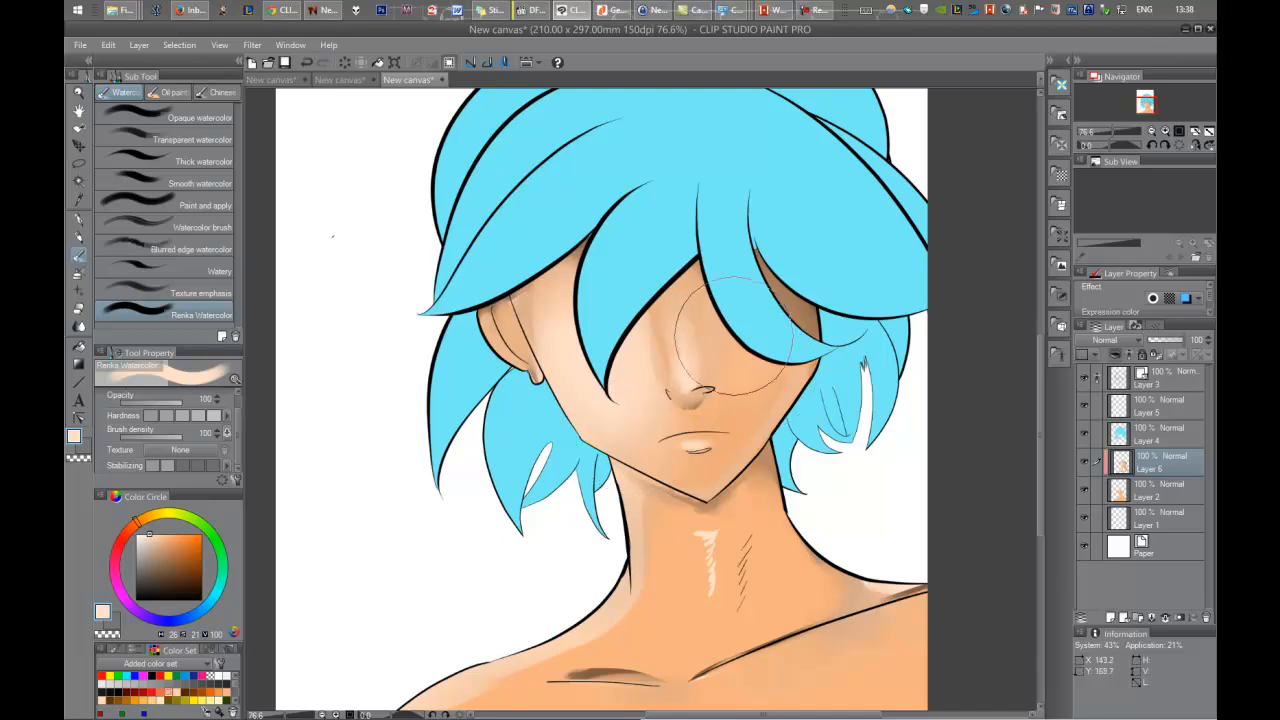
left_click_drag(749, 310, 755, 381)
scroll(730, 440, "down", 3)
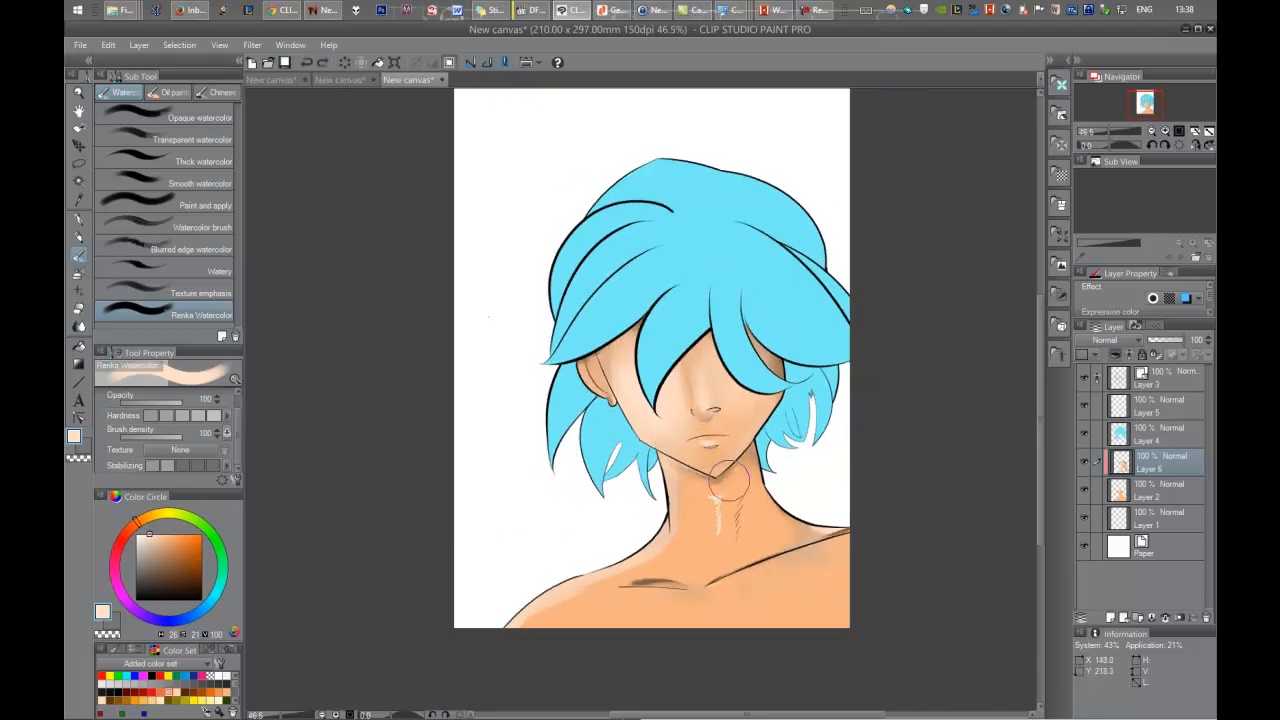
scroll(718, 465, "up", 4)
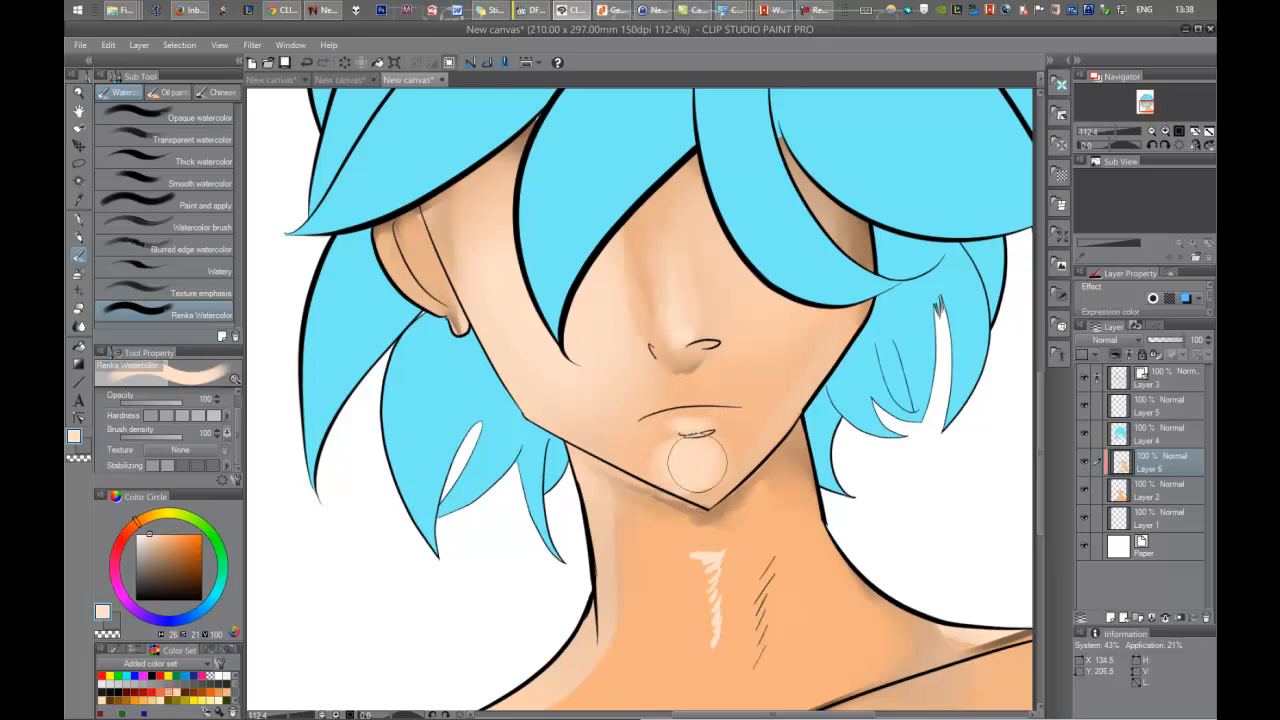
scroll(735, 455, "down", 5)
left_click_drag(711, 414, 670, 392)
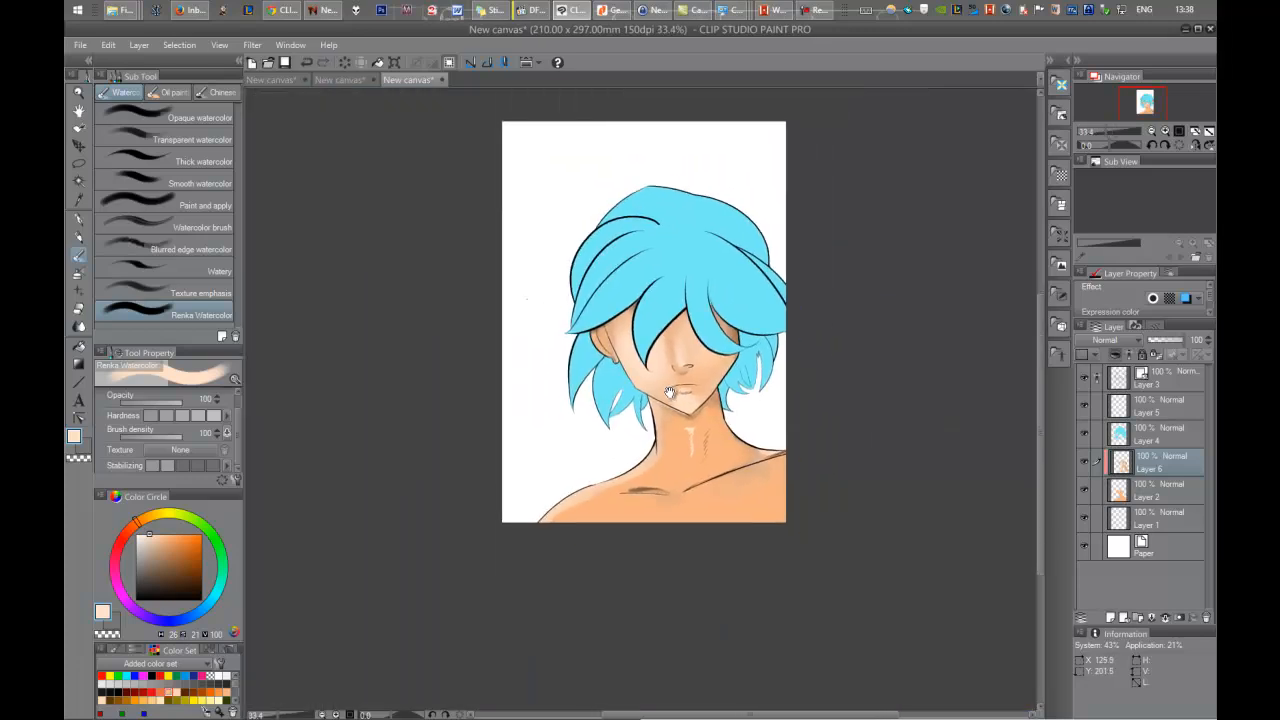
Shade the chin with a sampled mid skin tone and paint over the neck scribbles and collarbone shadow.
scroll(670, 392, "up", 3)
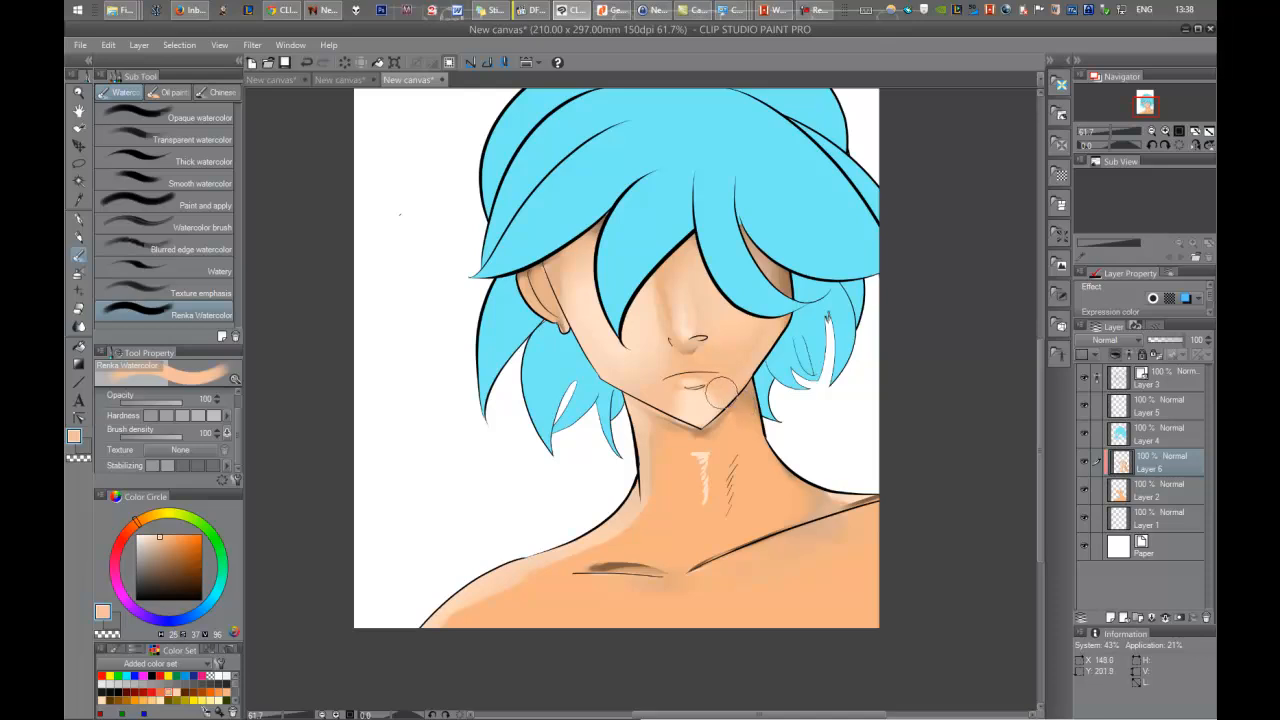
left_click_drag(708, 421, 668, 419)
scroll(714, 461, "down", 5)
scroll(684, 393, "up", 6)
mouse_move(714, 463)
left_mouse_down()
mouse_move(683, 368)
mouse_move(713, 413)
mouse_move(677, 369)
mouse_move(653, 476)
mouse_move(831, 439)
mouse_move(663, 485)
mouse_move(687, 494)
mouse_move(613, 514)
mouse_move(571, 507)
left_mouse_up()
Sample a pale skin tone from the face and brush it over the neck around the hatch marks.
left_click(611, 256, "alt")
scroll(749, 468, "down", 3)
scroll(693, 430, "up", 2)
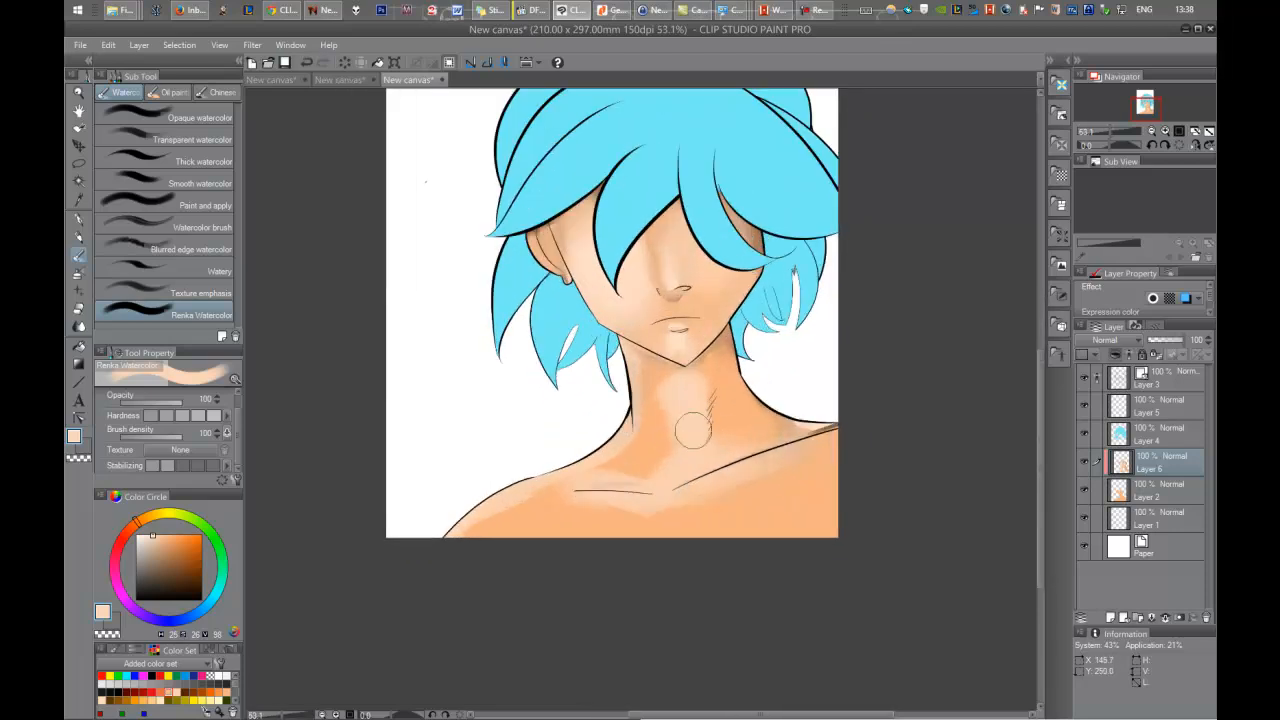
left_click_drag(721, 362, 712, 431)
scroll(709, 398, "down", 3)
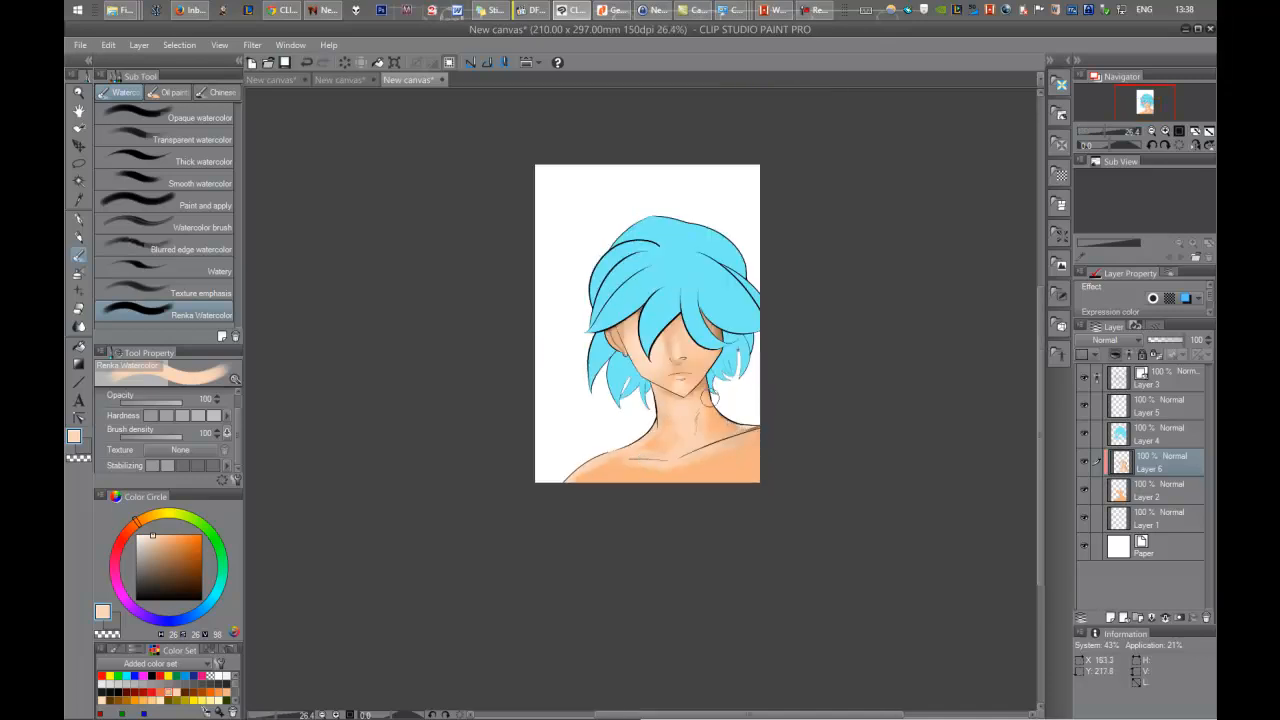
Add a new layer directly above the line art on Layer 3 and clip it to the layer below.
scroll(697, 369, "up", 2)
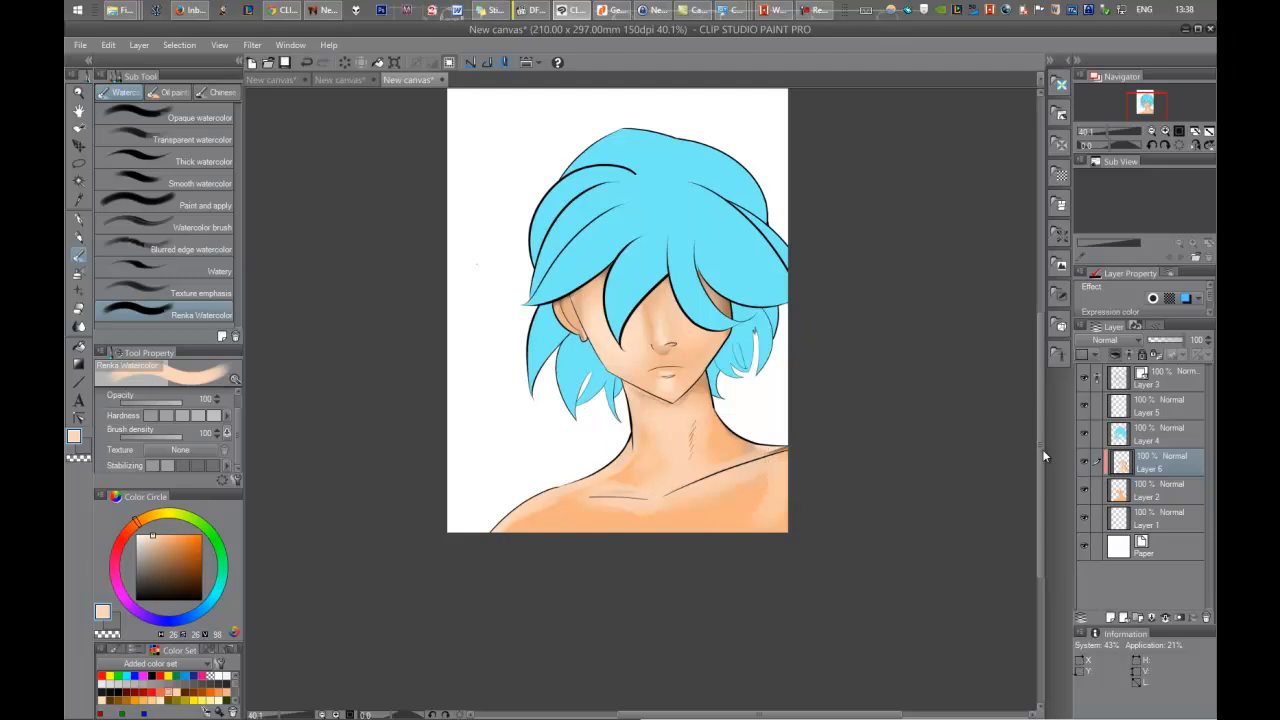
left_click(1085, 378)
left_click(1085, 378)
left_click(1124, 379)
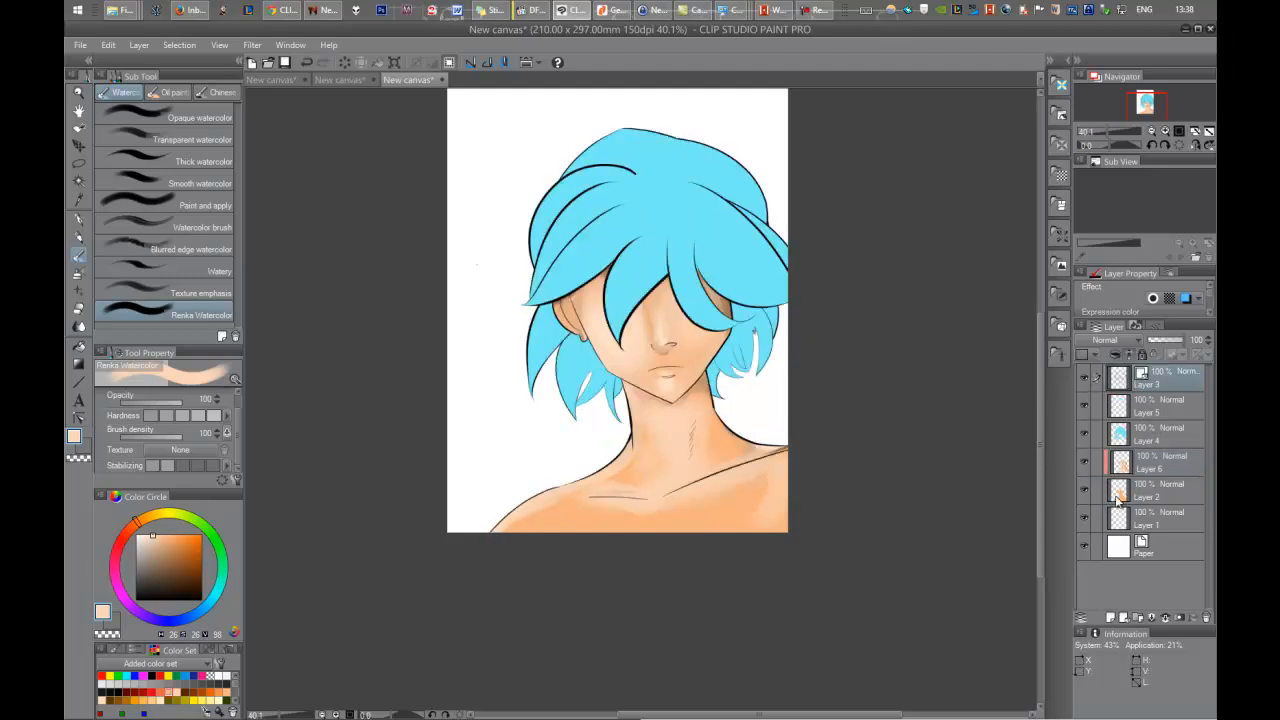
left_click(1108, 620)
left_click(1108, 355)
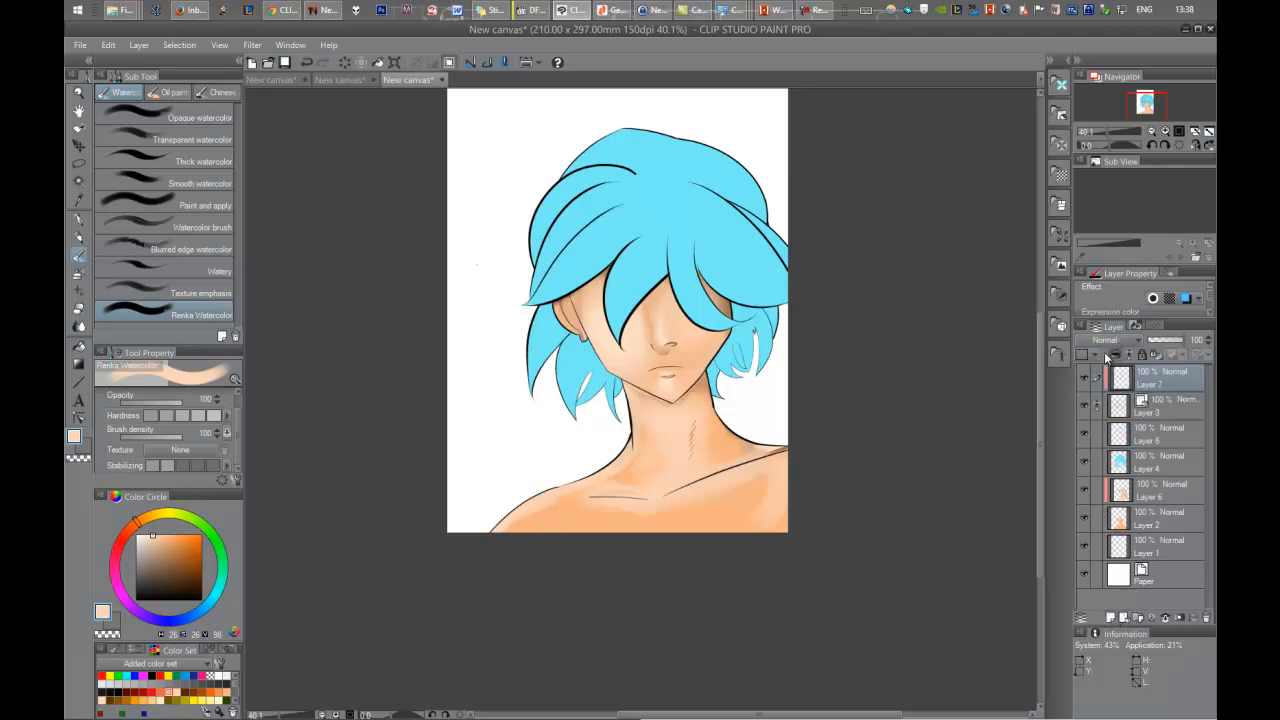
Sample the brown shadow tone beside the fringe and shrink the watercolor brush for working along the thin outlines.
scroll(708, 319, "up", 1)
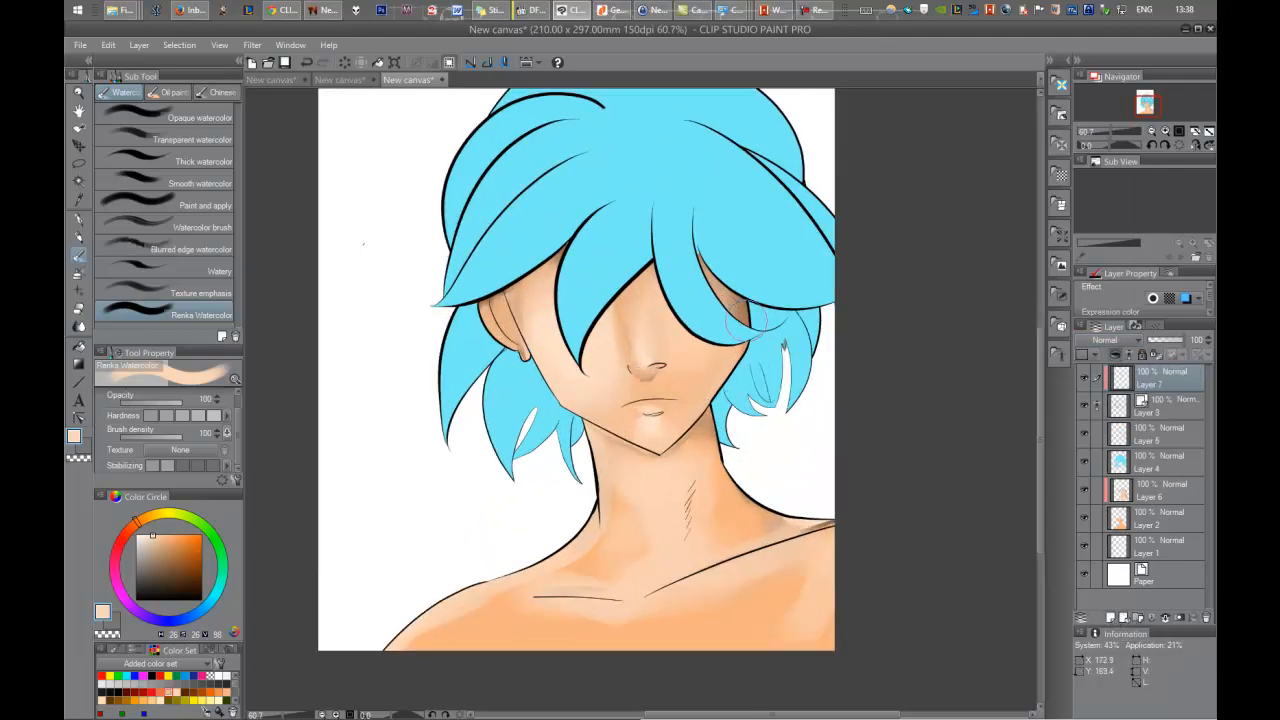
scroll(789, 286, "up", 3)
scroll(750, 287, "up", 1)
left_click(743, 312, "alt")
key("bracketleft")
key("bracketleft")
key("bracketleft")
key("bracketleft")
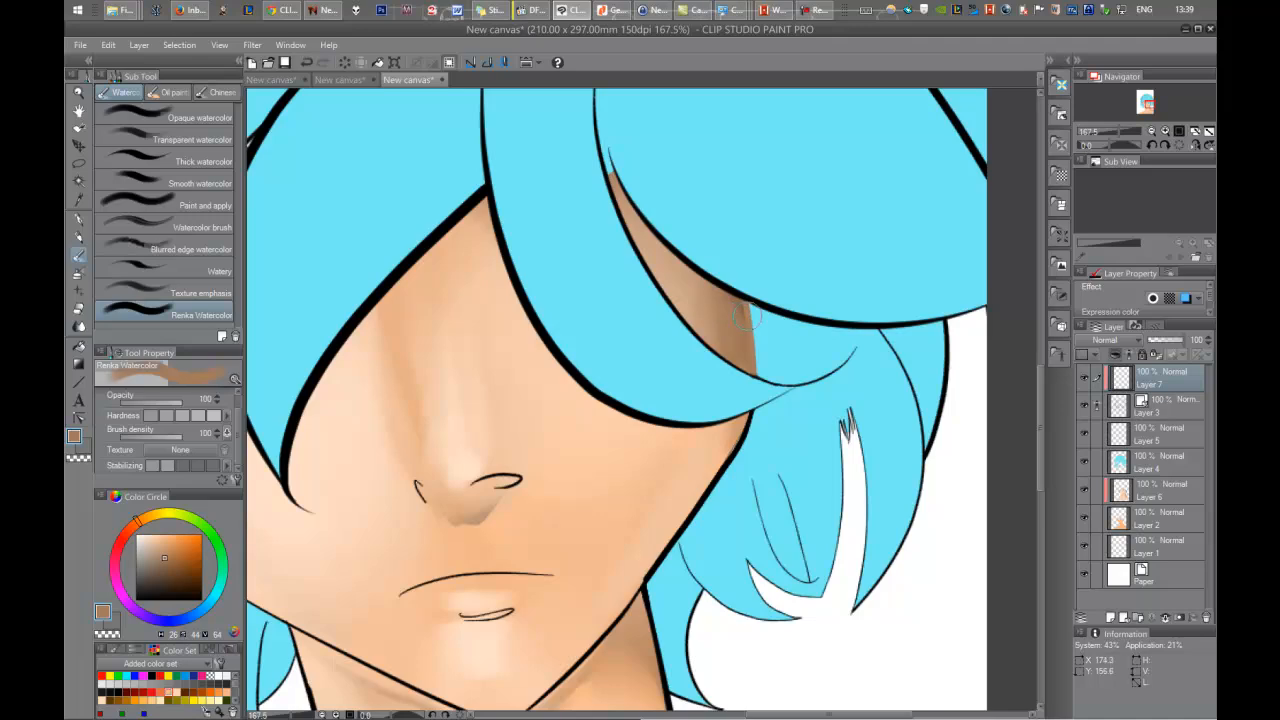
scroll(748, 322, "down", 8)
scroll(703, 345, "up", 5)
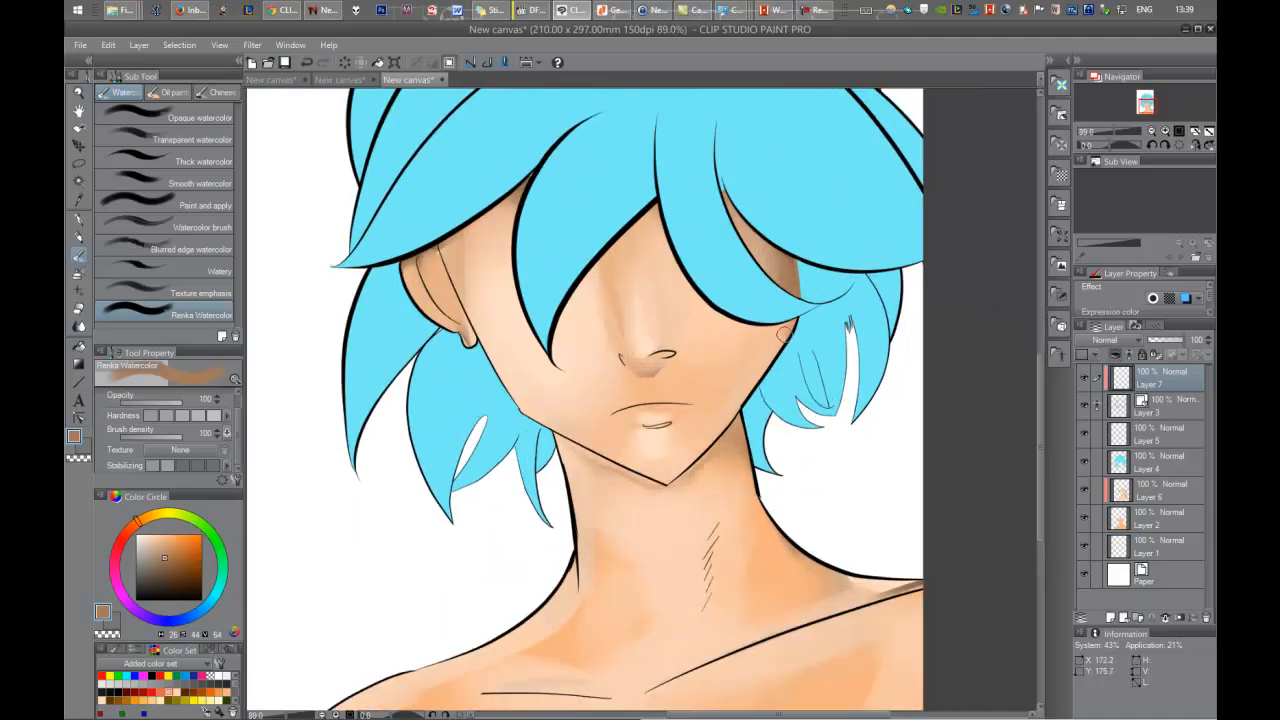
Pick a dark orange-brown and paint over the black outlines of the cheeks, jaw, chin and ear.
left_click(181, 570)
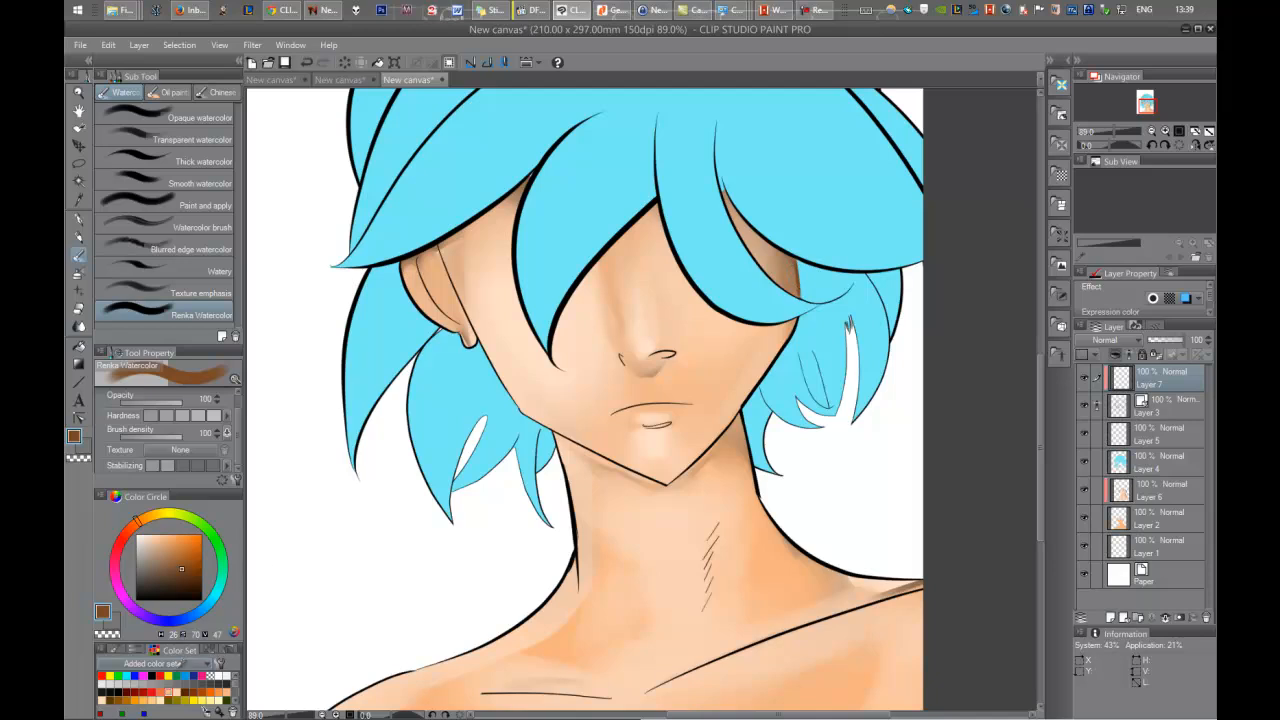
left_click(136, 691)
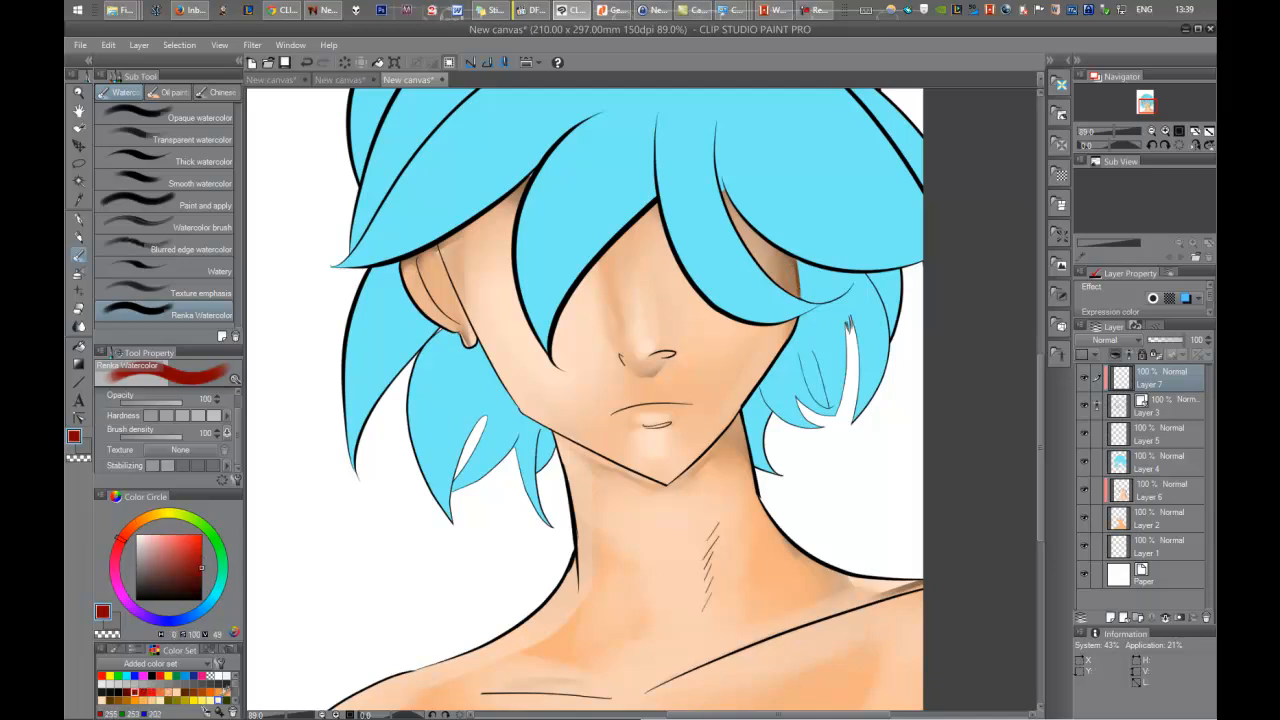
left_click(205, 691)
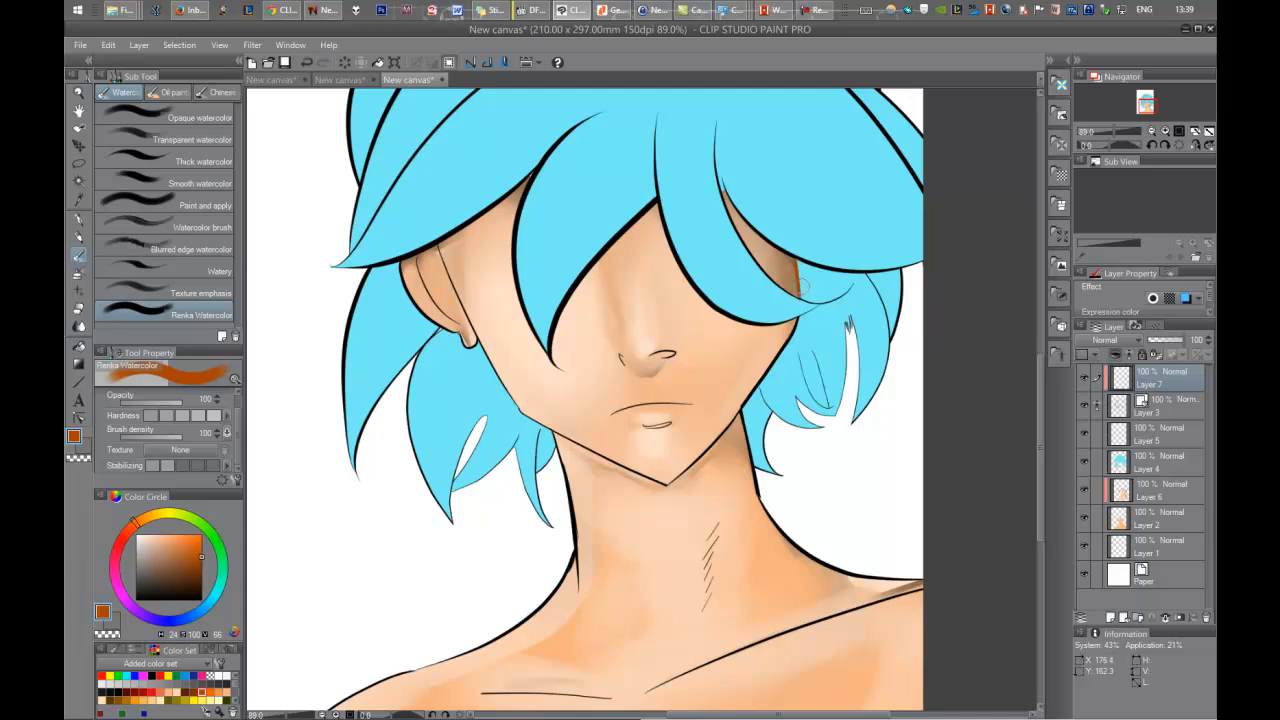
left_click_drag(794, 324, 737, 403)
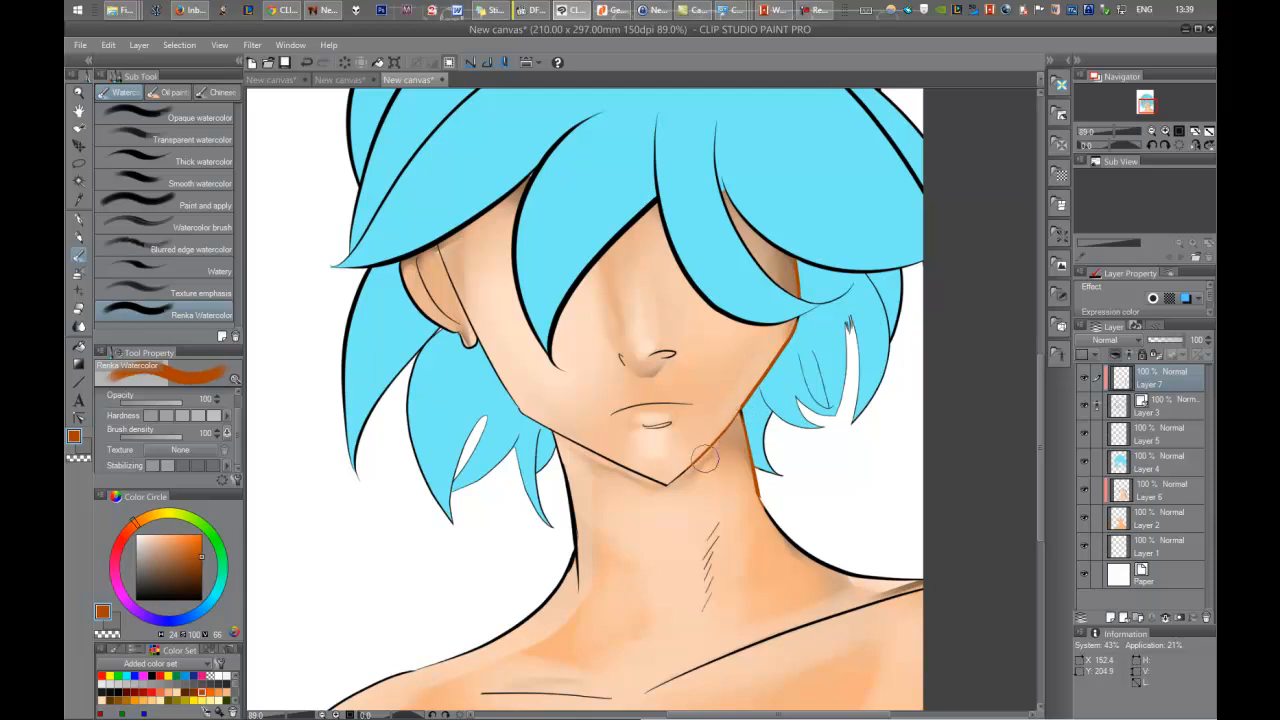
mouse_move(718, 444)
left_mouse_down()
mouse_move(657, 477)
mouse_move(556, 425)
left_mouse_up()
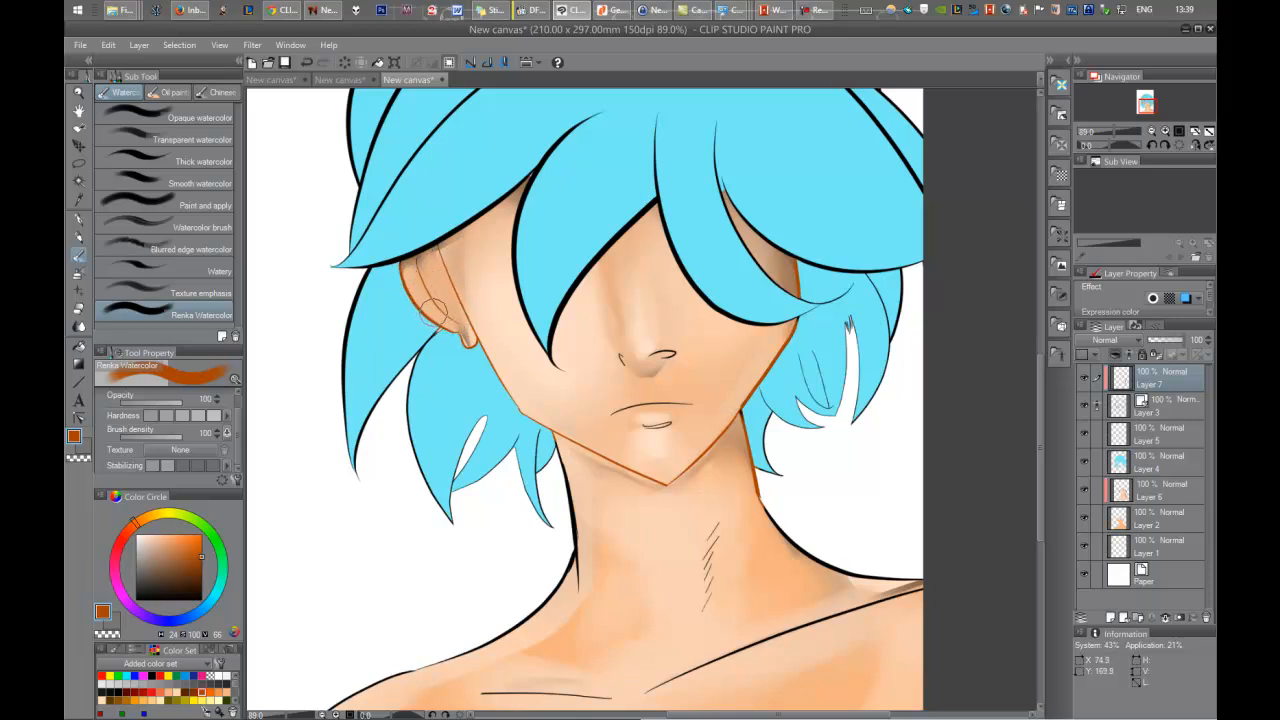
Recolor the neck, shoulder and collarbone outlines with the same dark orange-brown using a larger brush.
scroll(432, 310, "down", 4)
scroll(532, 352, "up", 2)
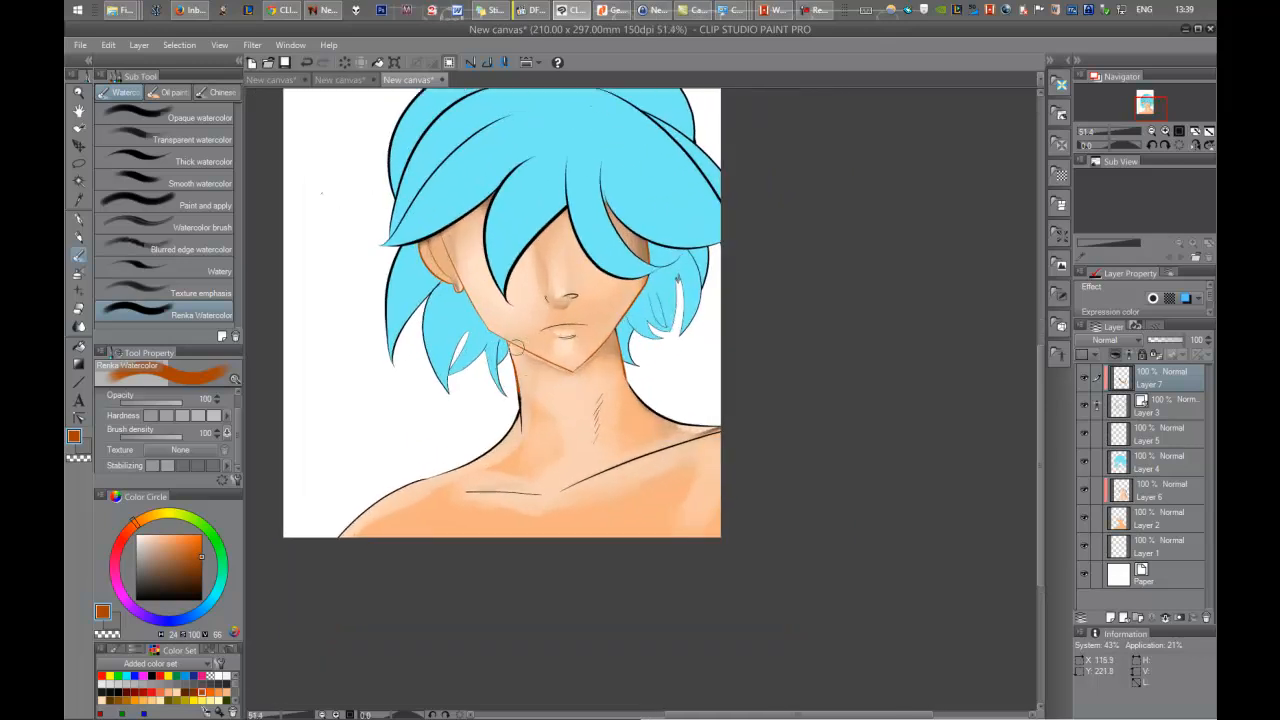
mouse_move(528, 414)
left_mouse_down()
mouse_move(520, 434)
mouse_move(342, 548)
left_mouse_up()
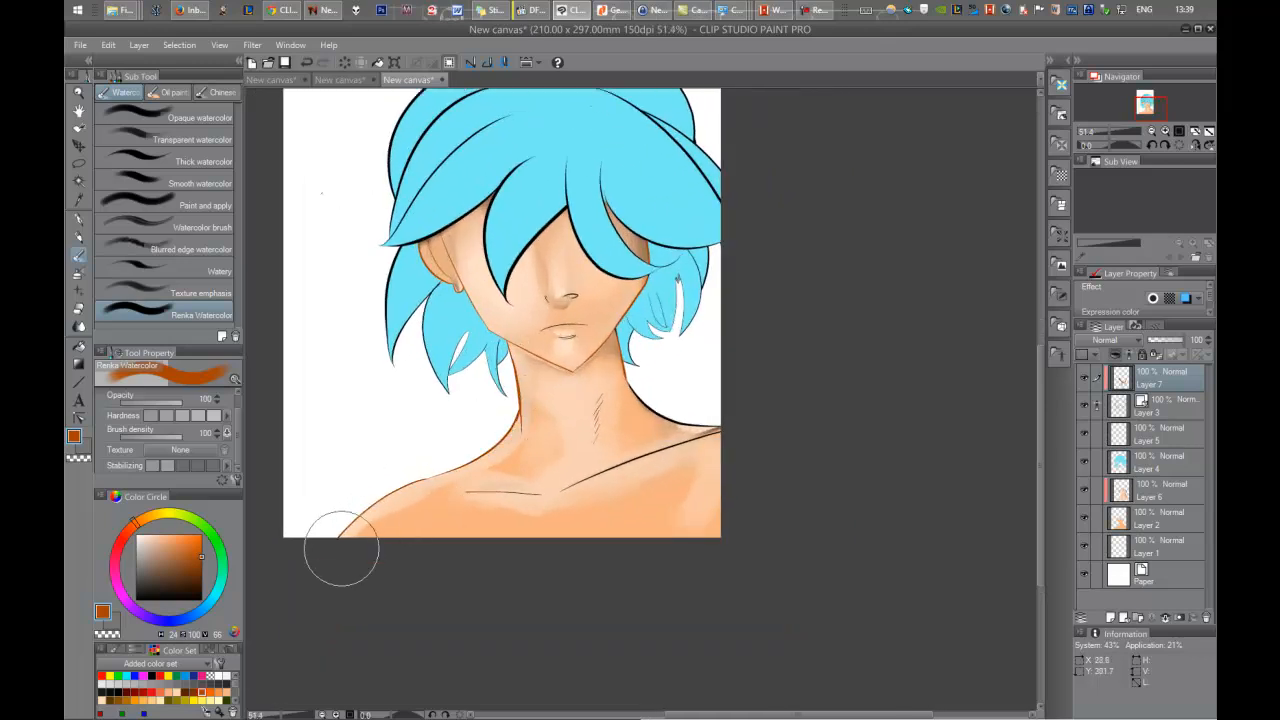
mouse_move(638, 440)
left_mouse_down()
mouse_move(678, 468)
mouse_move(722, 411)
left_mouse_up()
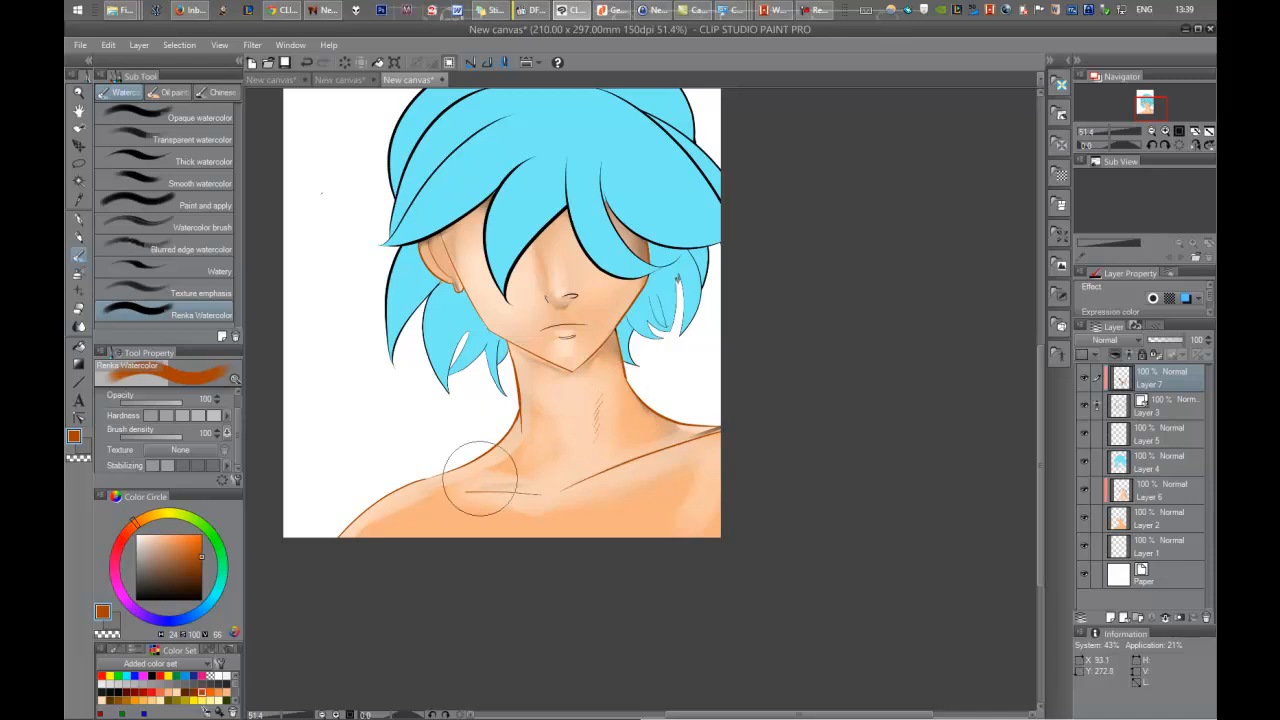
scroll(665, 440, "down", 2)
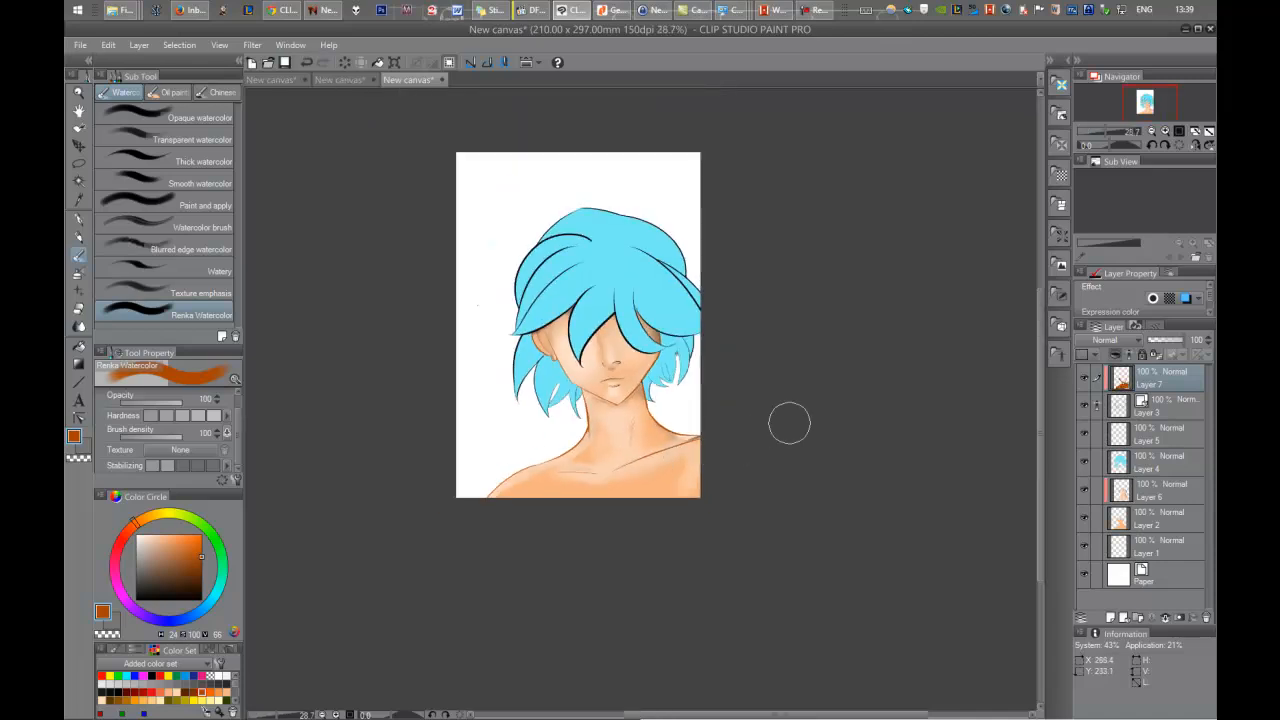
scroll(648, 366, "up", 4)
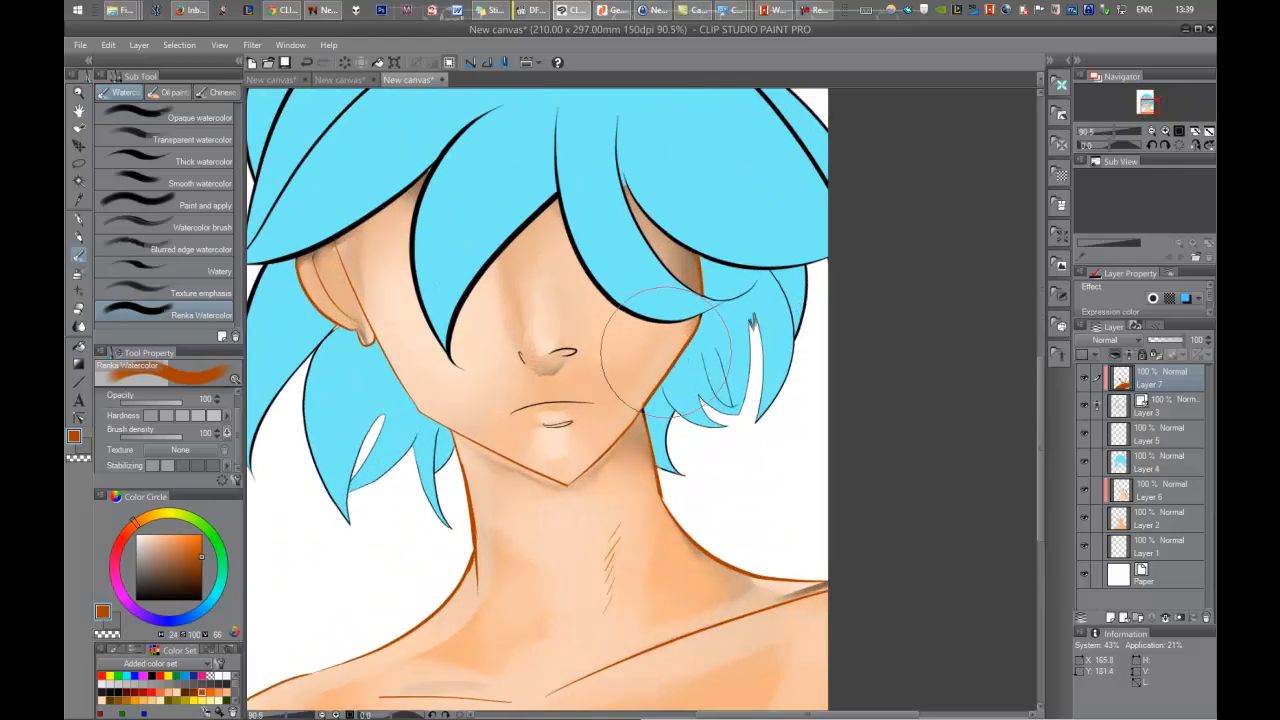
scroll(652, 330, "down", 2)
Switch to the thick pencil, sample the hair blue, darken it to deep teal and recolor the hair outlines.
key("p")
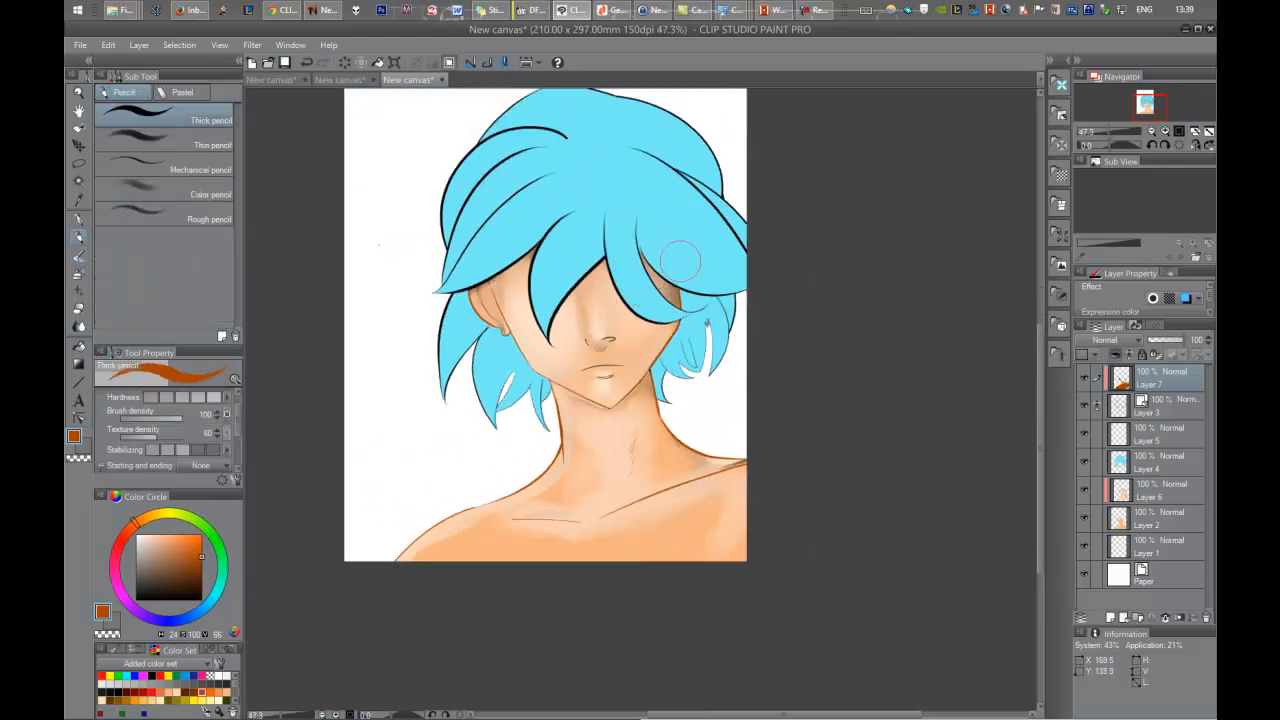
left_click(690, 238, "alt")
left_click_drag(207, 552, 200, 571)
mouse_move(596, 222)
left_mouse_down()
mouse_move(650, 314)
mouse_move(623, 275)
mouse_move(660, 308)
mouse_move(660, 255)
mouse_move(711, 272)
mouse_move(707, 340)
mouse_move(675, 396)
left_mouse_up()
mouse_move(745, 240)
left_mouse_down()
mouse_move(659, 130)
mouse_move(614, 114)
mouse_move(515, 142)
mouse_move(450, 190)
mouse_move(429, 286)
mouse_move(440, 380)
mouse_move(483, 372)
mouse_move(535, 411)
mouse_move(475, 336)
mouse_move(449, 325)
mouse_move(466, 275)
mouse_move(535, 231)
mouse_move(460, 274)
mouse_move(556, 207)
mouse_move(551, 313)
mouse_move(599, 253)
mouse_move(535, 290)
mouse_move(543, 193)
mouse_move(479, 205)
left_mouse_up()
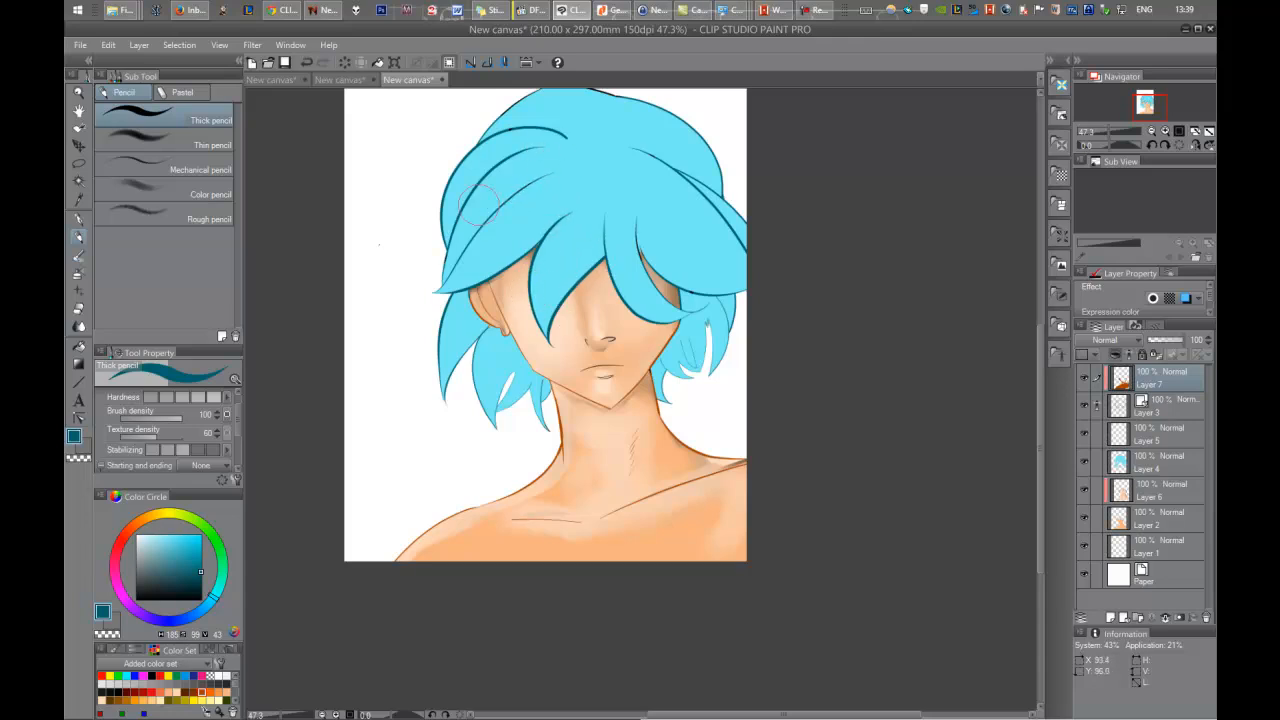
left_click_drag(565, 122, 689, 123)
scroll(771, 294, "down", 2)
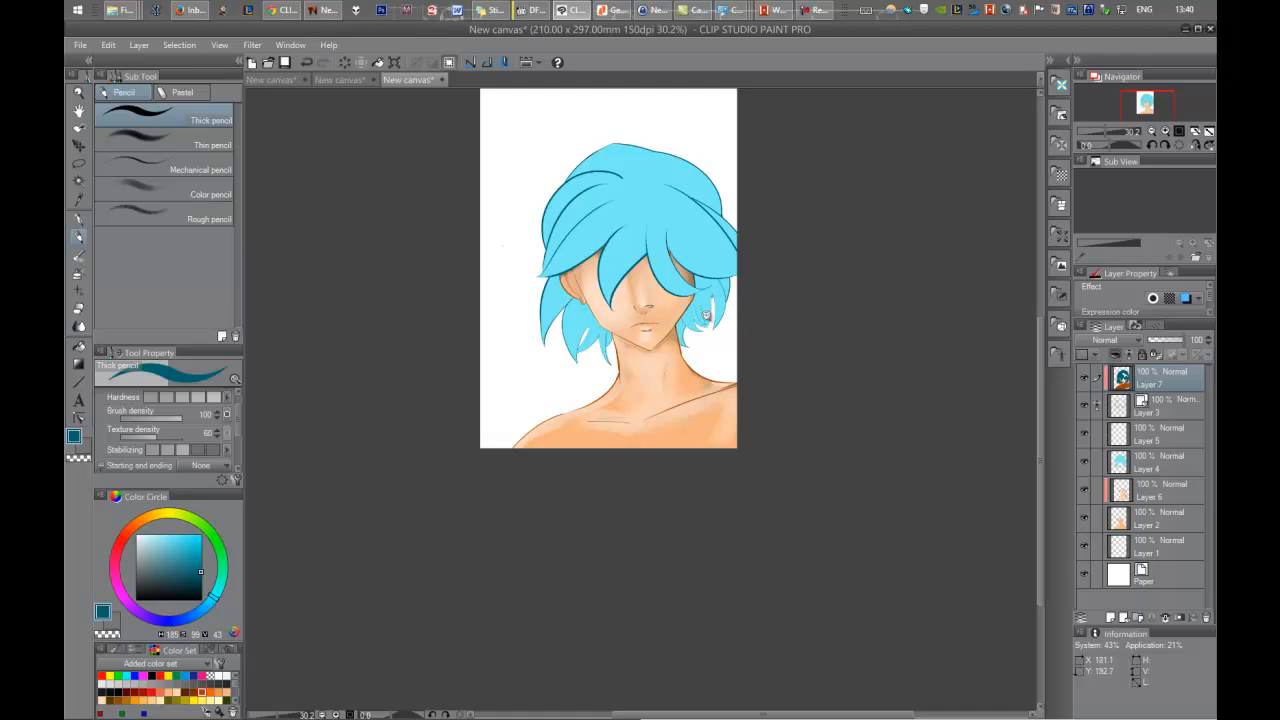
Add a new layer above the flat hair color on Layer 4 and clip it to that layer.
scroll(706, 316, "up", 5)
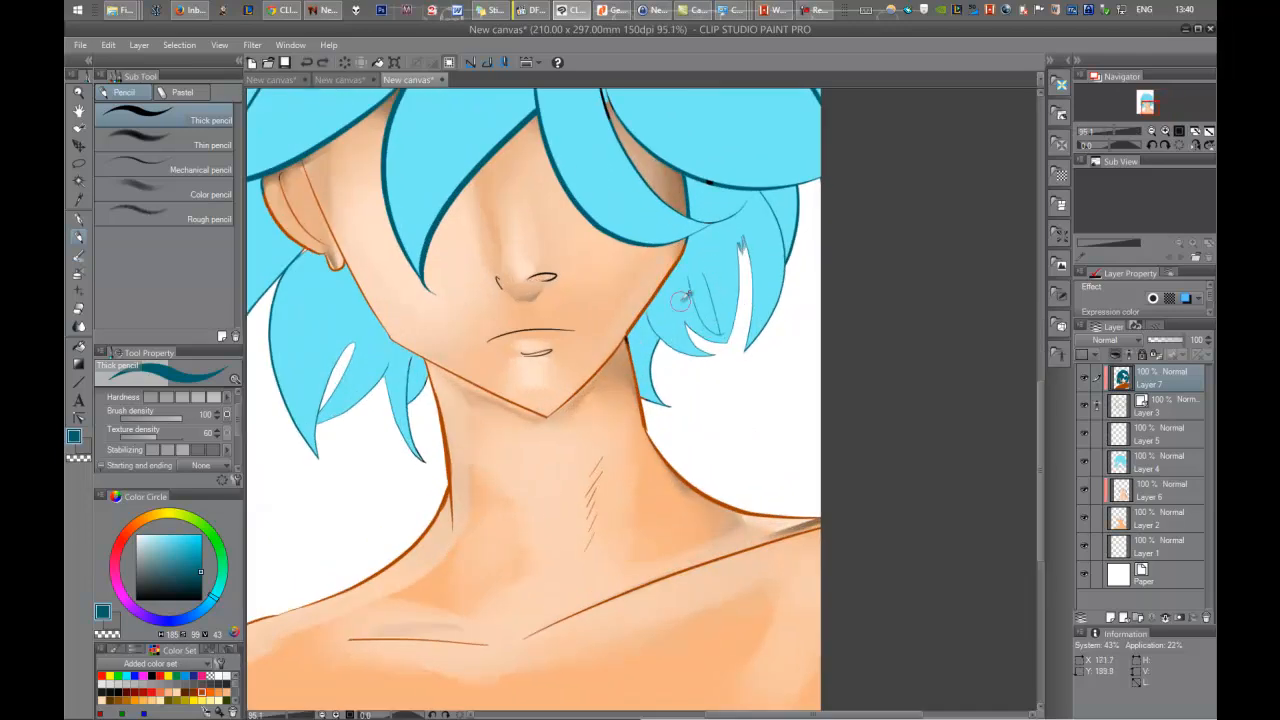
scroll(682, 298, "down", 3)
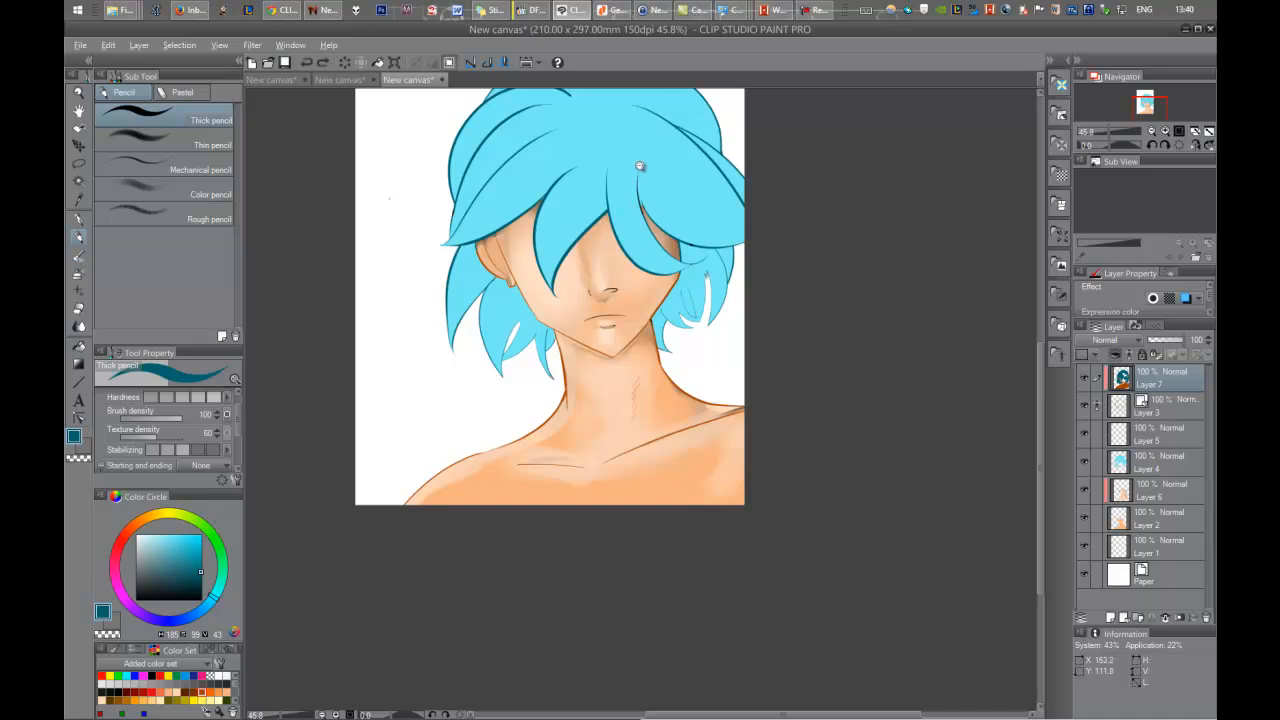
scroll(640, 166, "down", 4)
scroll(620, 200, "up", 5)
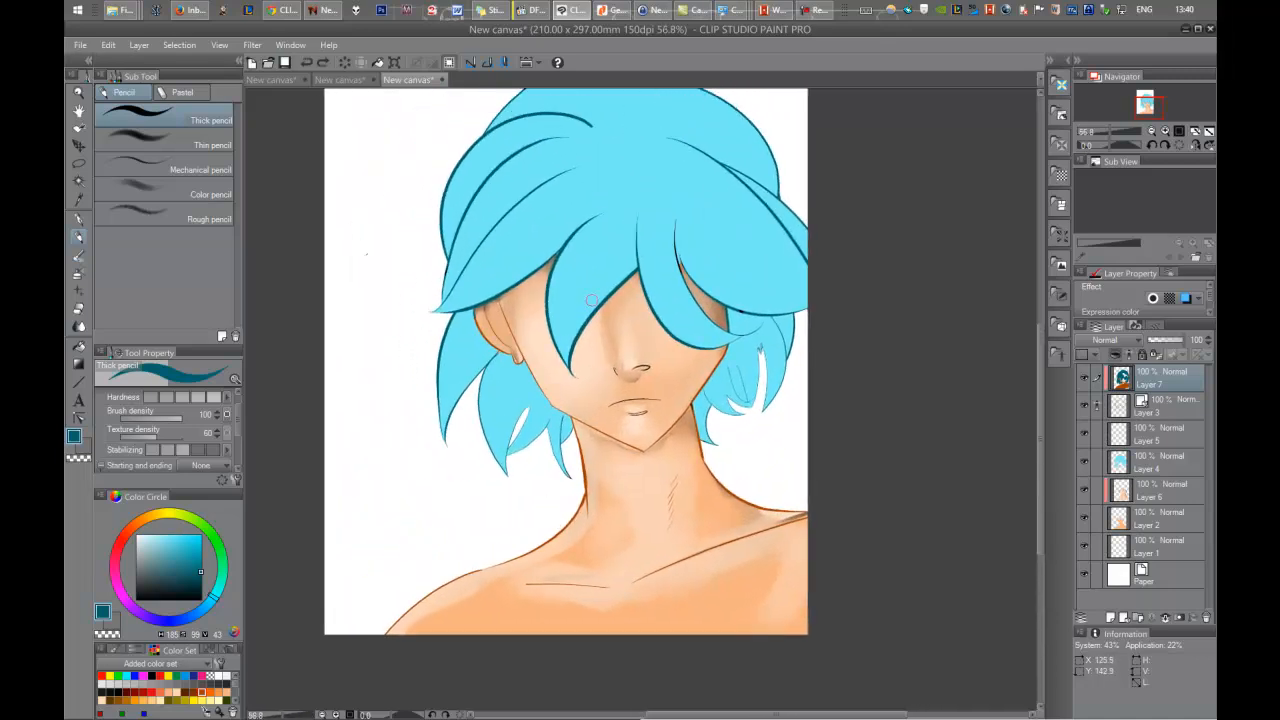
left_click(1137, 469)
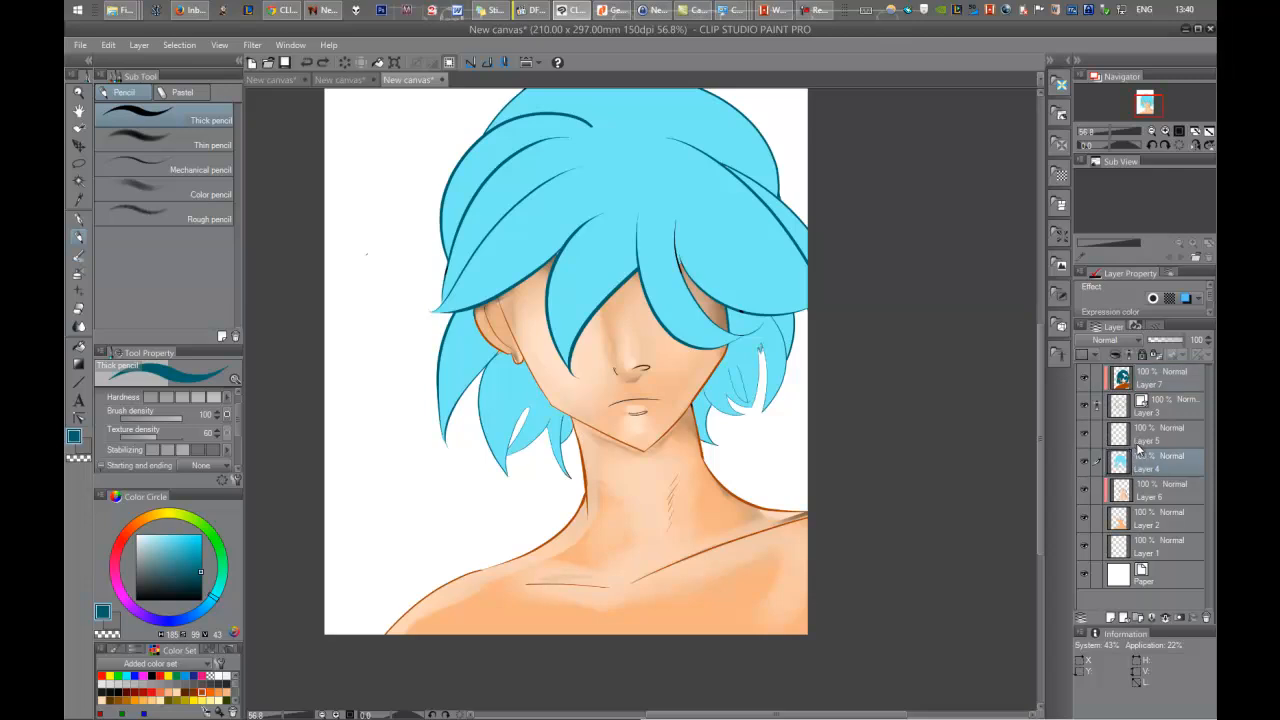
left_click(1110, 617)
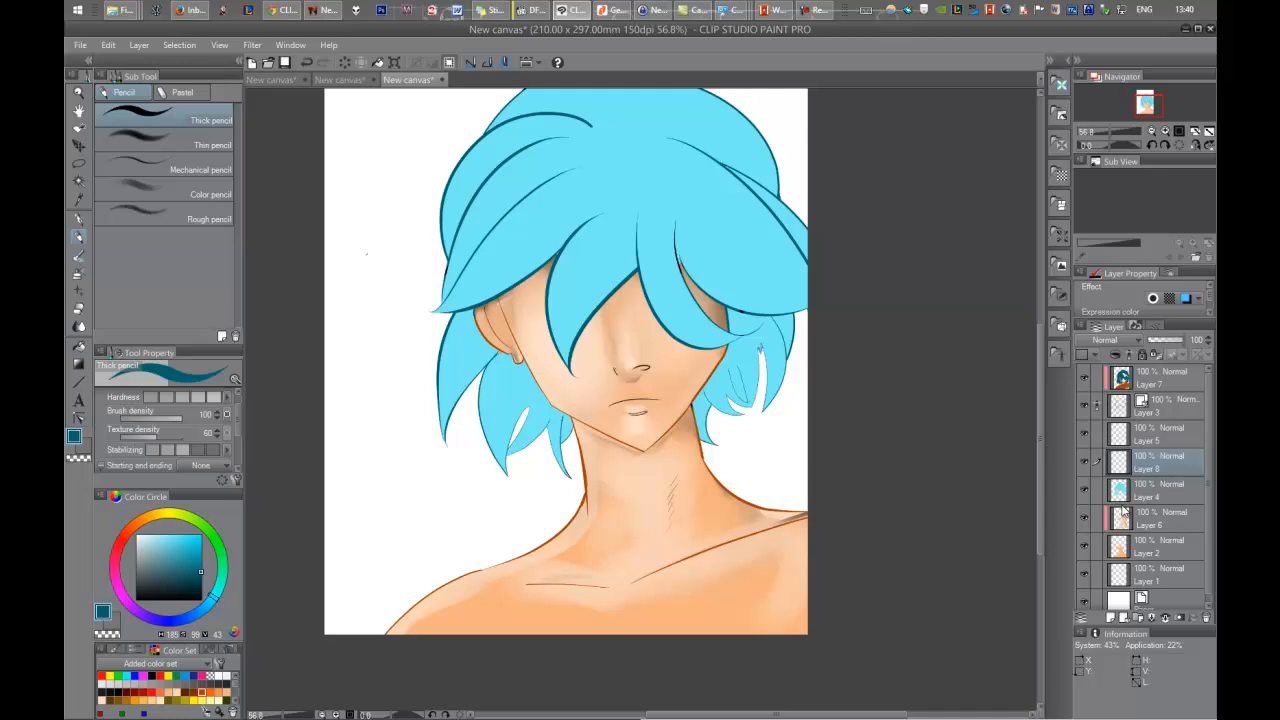
left_click(1109, 355)
Undo the pencil trial and shade the hair above the ear and the adjoining fringe with the Renka Watercolor brush in deep teal.
left_click_drag(605, 219, 540, 255)
key("ctrl+z")
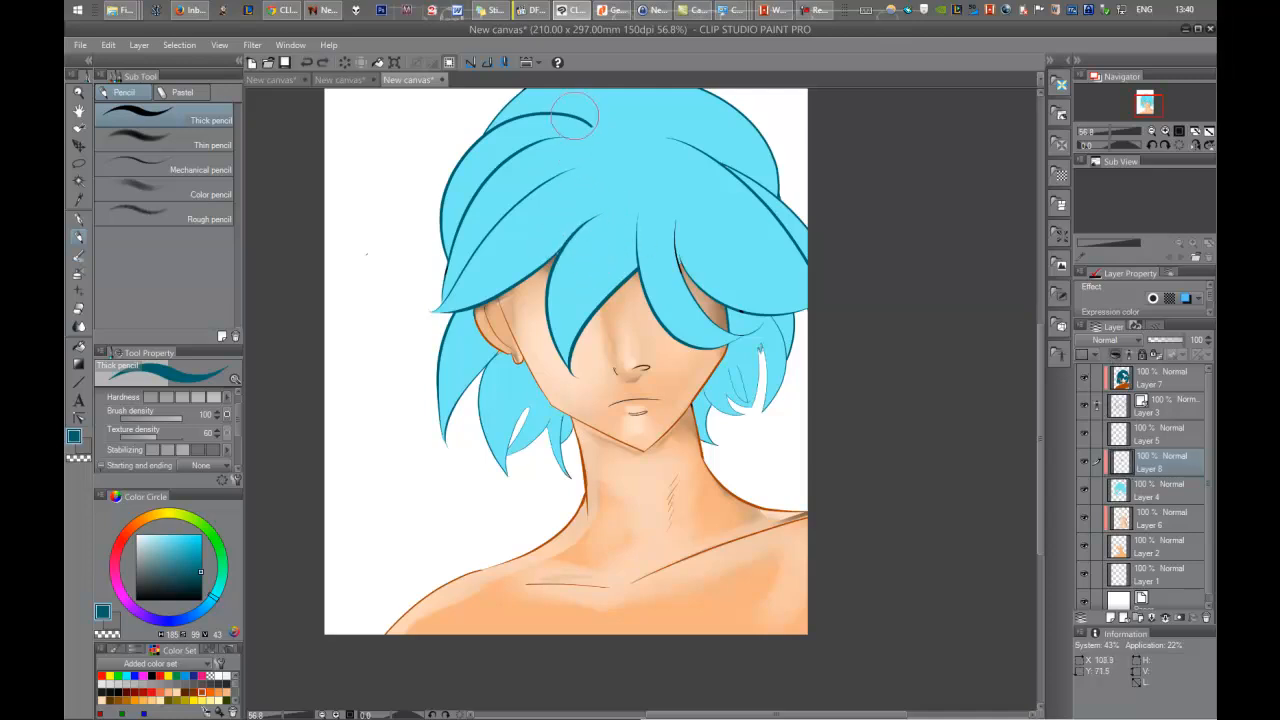
key("b")
mouse_move(574, 225)
left_mouse_down()
mouse_move(585, 353)
mouse_move(568, 226)
mouse_move(485, 292)
mouse_move(528, 248)
mouse_move(469, 286)
mouse_move(515, 195)
mouse_move(453, 287)
mouse_move(547, 141)
left_mouse_up()
key("ctrl+z")
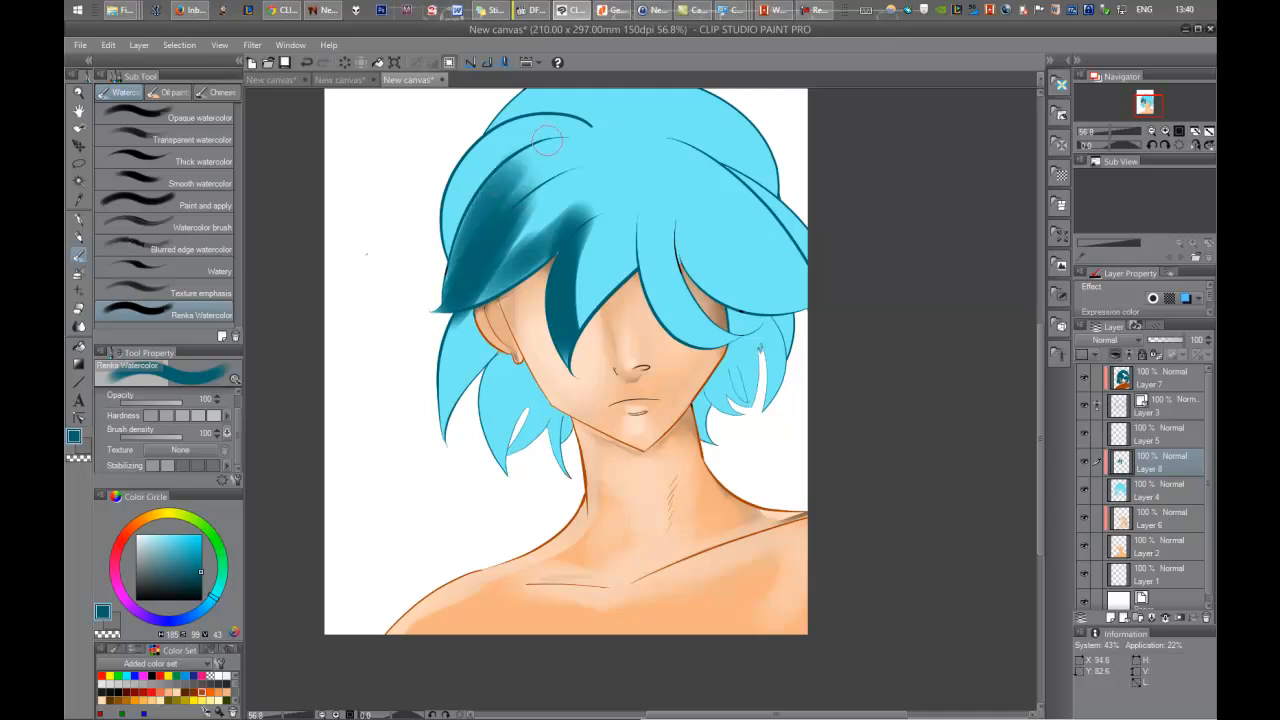
mouse_move(463, 264)
left_mouse_down()
mouse_move(445, 236)
mouse_move(552, 110)
left_mouse_up()
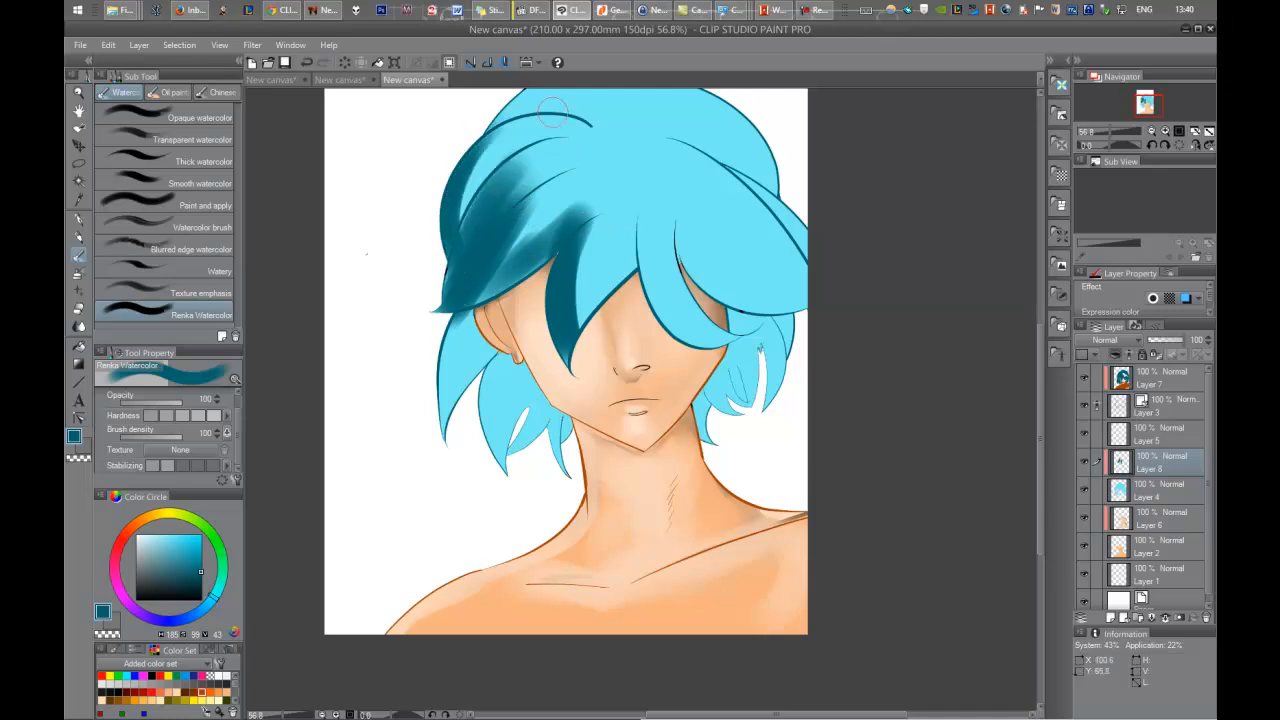
Shade the lower locks on both sides of the head and the far fringe strands with deep teal.
left_click_drag(438, 399, 470, 320)
mouse_move(491, 473)
left_mouse_down()
mouse_move(488, 353)
mouse_move(508, 415)
left_mouse_up()
left_click_drag(523, 458, 543, 418)
mouse_move(567, 472)
left_mouse_down()
mouse_move(554, 438)
mouse_move(571, 467)
left_mouse_up()
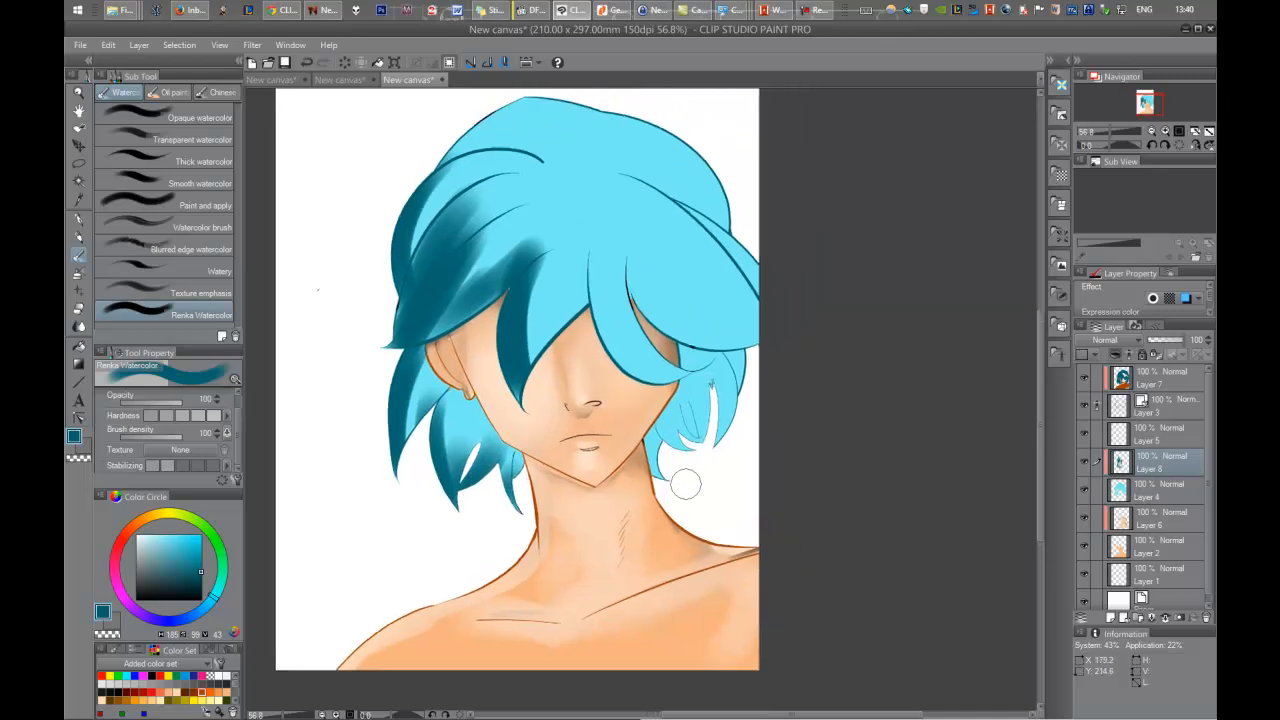
mouse_move(670, 479)
left_mouse_down()
mouse_move(665, 460)
mouse_move(722, 395)
mouse_move(728, 362)
mouse_move(689, 340)
mouse_move(808, 351)
mouse_move(628, 263)
left_mouse_up()
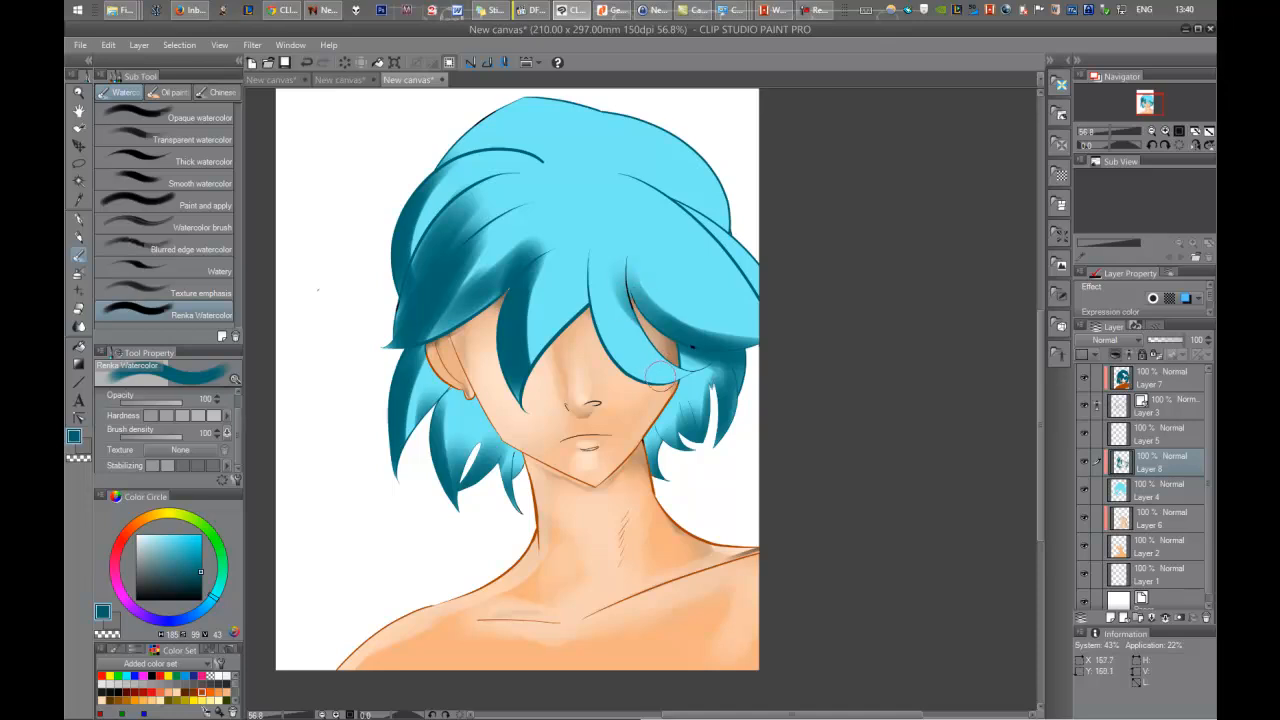
mouse_move(657, 374)
left_mouse_down()
mouse_move(622, 230)
mouse_move(608, 302)
mouse_move(622, 335)
left_mouse_up()
Sample the light hair blue and blend it into the dark teal shading across the fringe and crown.
left_click(606, 206, "alt")
left_click_drag(560, 245, 534, 331)
mouse_move(550, 272)
left_mouse_down()
mouse_move(536, 369)
mouse_move(546, 288)
mouse_move(523, 316)
mouse_move(555, 214)
mouse_move(452, 297)
mouse_move(494, 220)
mouse_move(442, 258)
mouse_move(436, 226)
mouse_move(491, 166)
mouse_move(447, 181)
mouse_move(457, 300)
mouse_move(523, 285)
mouse_move(514, 299)
mouse_move(507, 158)
mouse_move(435, 167)
mouse_move(585, 153)
mouse_move(484, 125)
mouse_move(493, 111)
mouse_move(651, 204)
left_mouse_up()
left_click(528, 305, "alt")
left_click(760, 323, "alt")
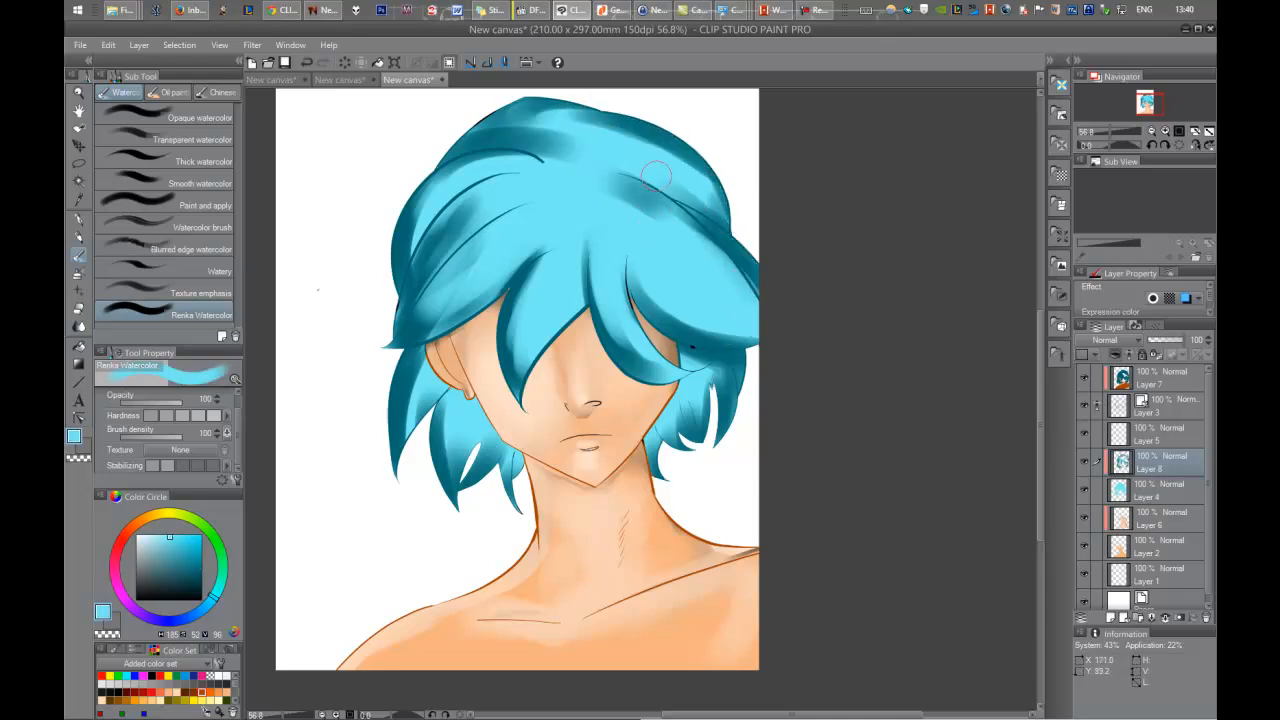
mouse_move(611, 149)
left_mouse_down()
mouse_move(499, 124)
mouse_move(696, 181)
mouse_move(607, 131)
mouse_move(689, 227)
mouse_move(548, 221)
left_mouse_up()
mouse_move(537, 286)
left_mouse_down()
mouse_move(544, 350)
mouse_move(529, 265)
mouse_move(467, 290)
mouse_move(481, 240)
left_mouse_up()
Sample a mid teal from the hair and brush midtones over the side locks, fringe and crown.
left_click(505, 378, "alt")
mouse_move(508, 360)
left_mouse_down()
mouse_move(552, 245)
mouse_move(538, 263)
mouse_move(575, 292)
mouse_move(516, 270)
mouse_move(522, 237)
mouse_move(498, 235)
mouse_move(524, 183)
mouse_move(437, 183)
left_mouse_up()
mouse_move(590, 245)
left_mouse_down()
mouse_move(628, 280)
mouse_move(645, 252)
mouse_move(680, 245)
mouse_move(642, 188)
mouse_move(680, 178)
mouse_move(650, 140)
mouse_move(698, 180)
left_mouse_up()
mouse_move(676, 240)
left_mouse_down()
mouse_move(610, 265)
mouse_move(625, 258)
mouse_move(671, 289)
mouse_move(629, 239)
mouse_move(747, 245)
mouse_move(660, 207)
left_mouse_up()
scroll(663, 250, "up", 3)
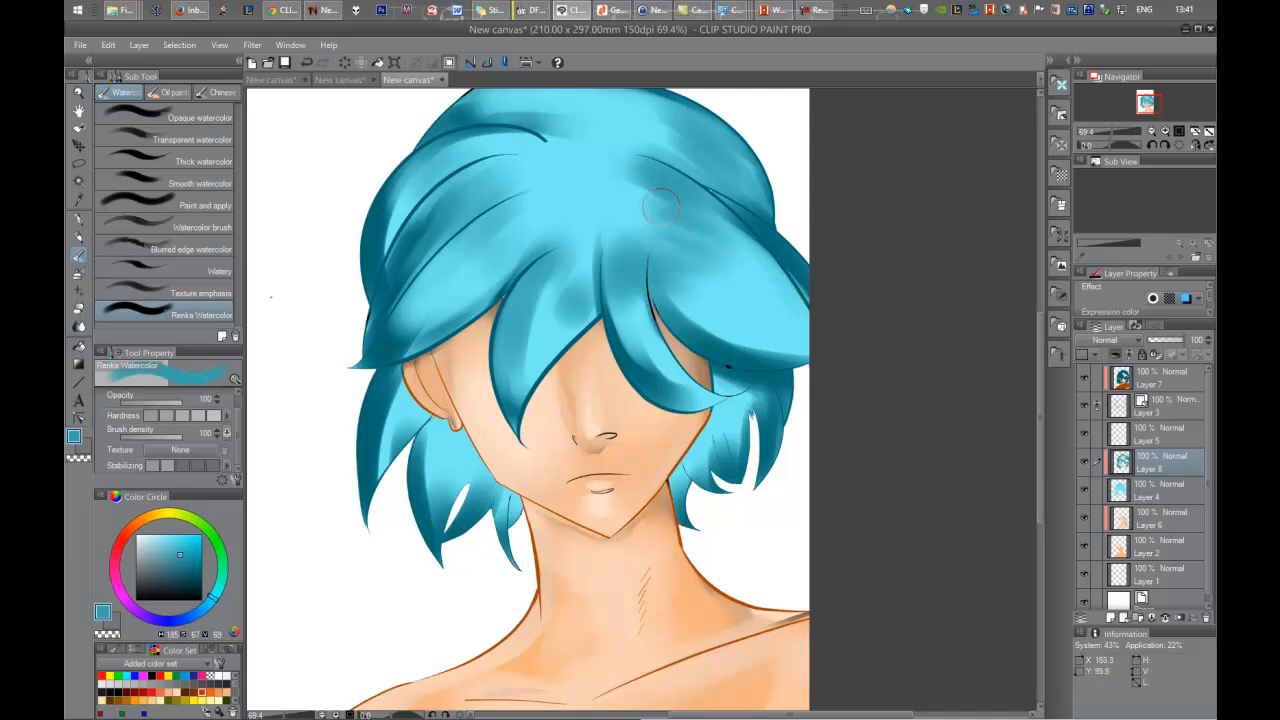
mouse_move(590, 277)
left_mouse_down()
mouse_move(565, 300)
mouse_move(540, 255)
mouse_move(475, 250)
mouse_move(547, 193)
mouse_move(455, 215)
mouse_move(425, 170)
mouse_move(515, 100)
left_mouse_up()
scroll(631, 141, "down", 2)
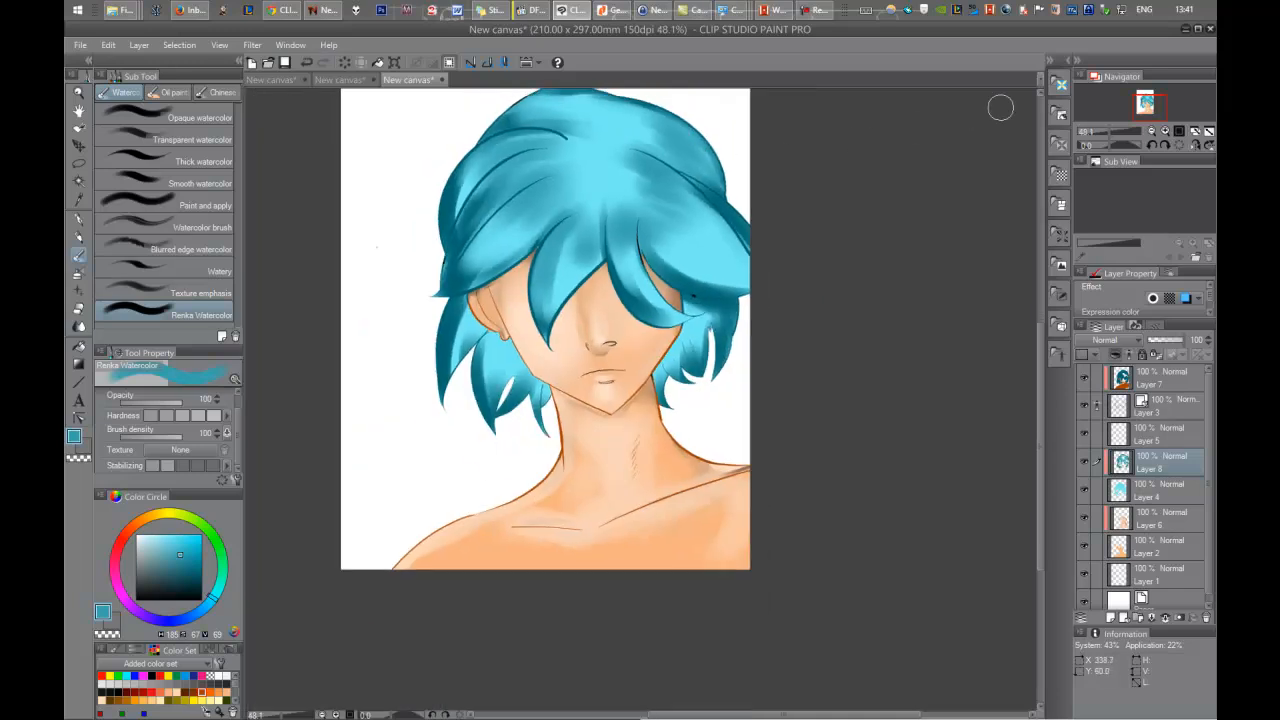
Deepen the fringe strands and the far side of the crown with further soft mid-teal strokes.
mouse_move(566, 285)
left_mouse_down()
mouse_move(638, 213)
mouse_move(635, 296)
left_mouse_up()
mouse_move(684, 237)
left_mouse_down()
mouse_move(700, 268)
mouse_move(647, 136)
mouse_move(666, 152)
mouse_move(609, 148)
mouse_move(563, 121)
mouse_move(611, 97)
mouse_move(645, 118)
left_mouse_up()
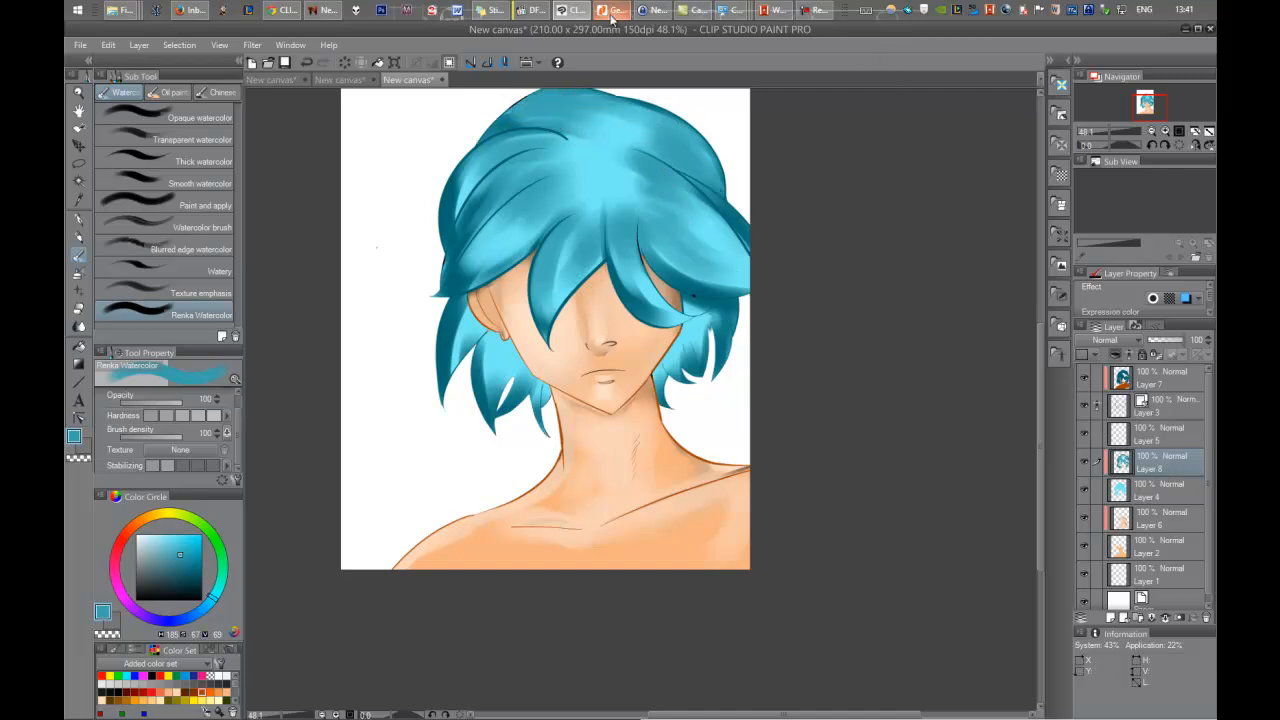
scroll(555, 245, "up", 3)
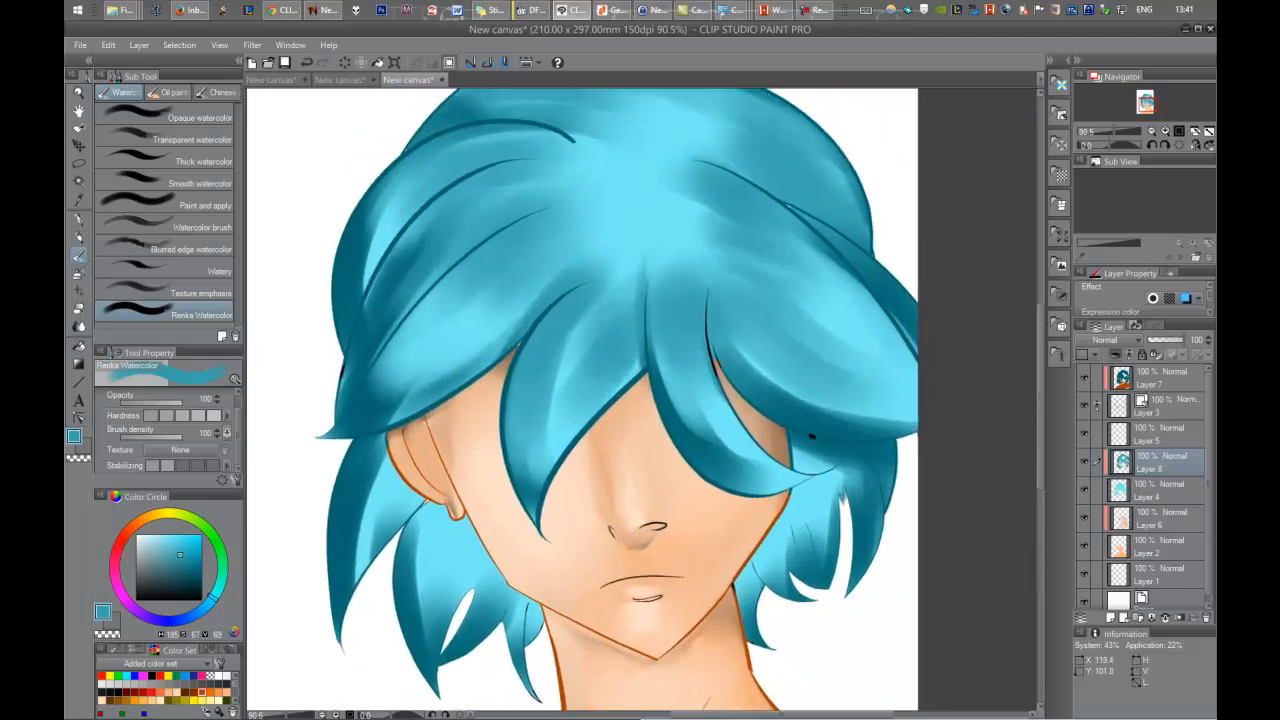
scroll(587, 234, "down", 4)
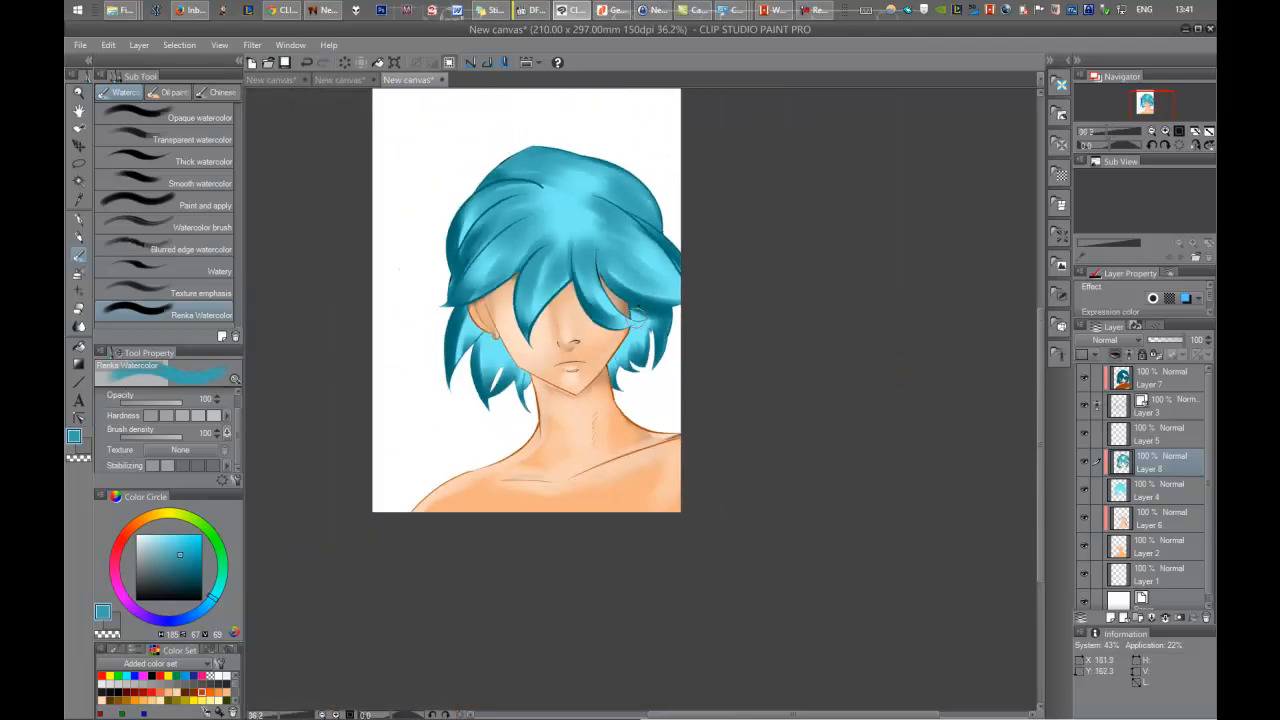
mouse_move(621, 320)
left_mouse_down()
mouse_move(586, 284)
mouse_move(605, 309)
left_mouse_up()
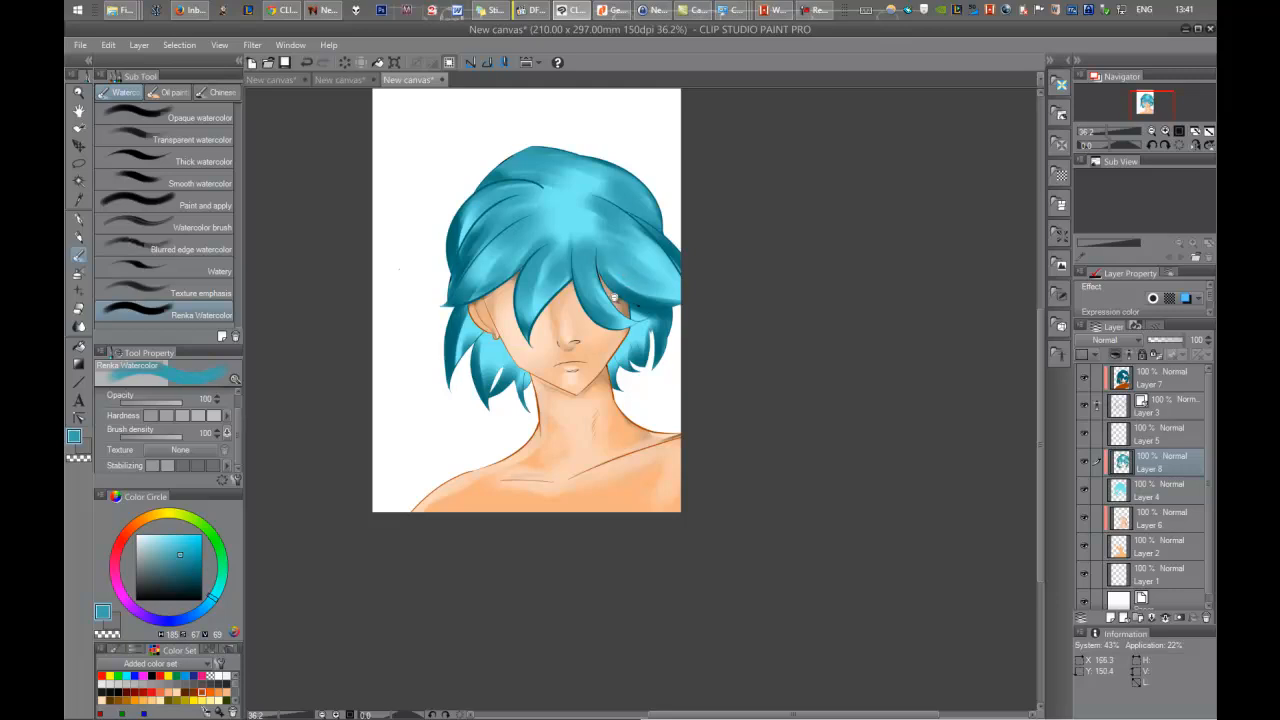
Sample the light hair blue and paint highlights down the central fringe strands.
scroll(614, 297, "up", 2)
left_click(685, 243, "alt")
left_click_drag(568, 248, 613, 325)
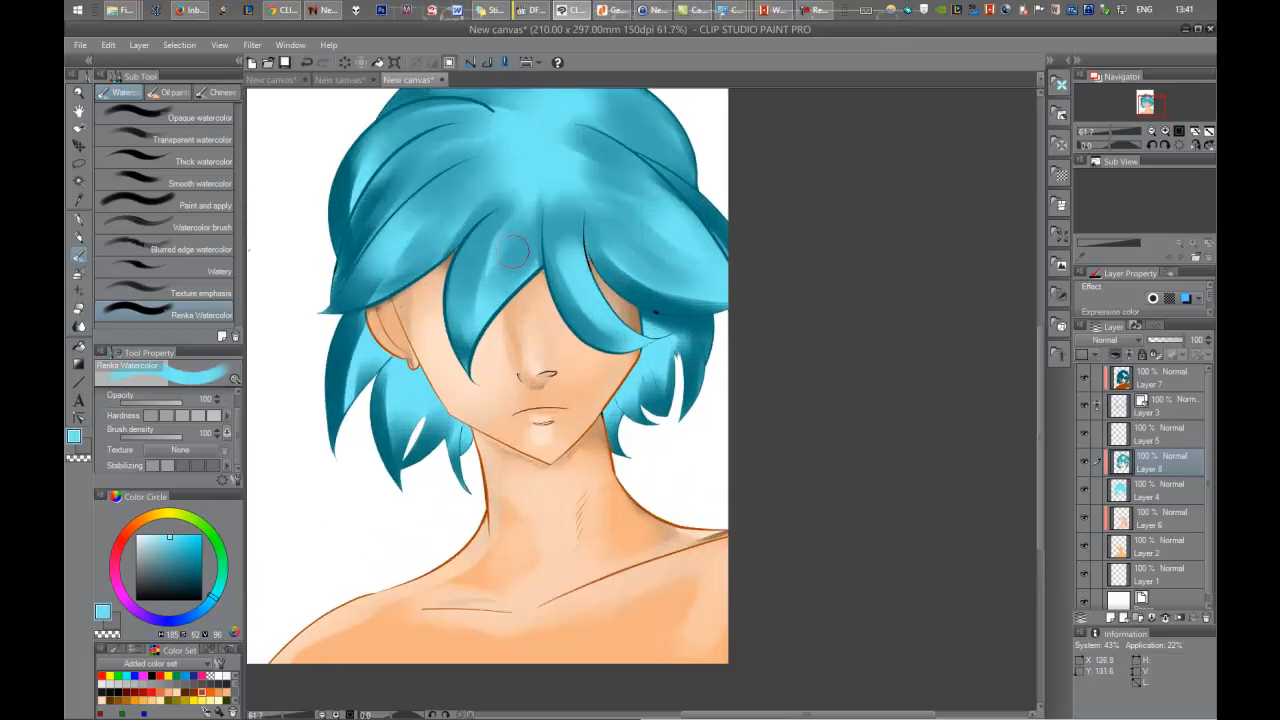
left_click_drag(526, 240, 460, 358)
left_click_drag(571, 208, 620, 300)
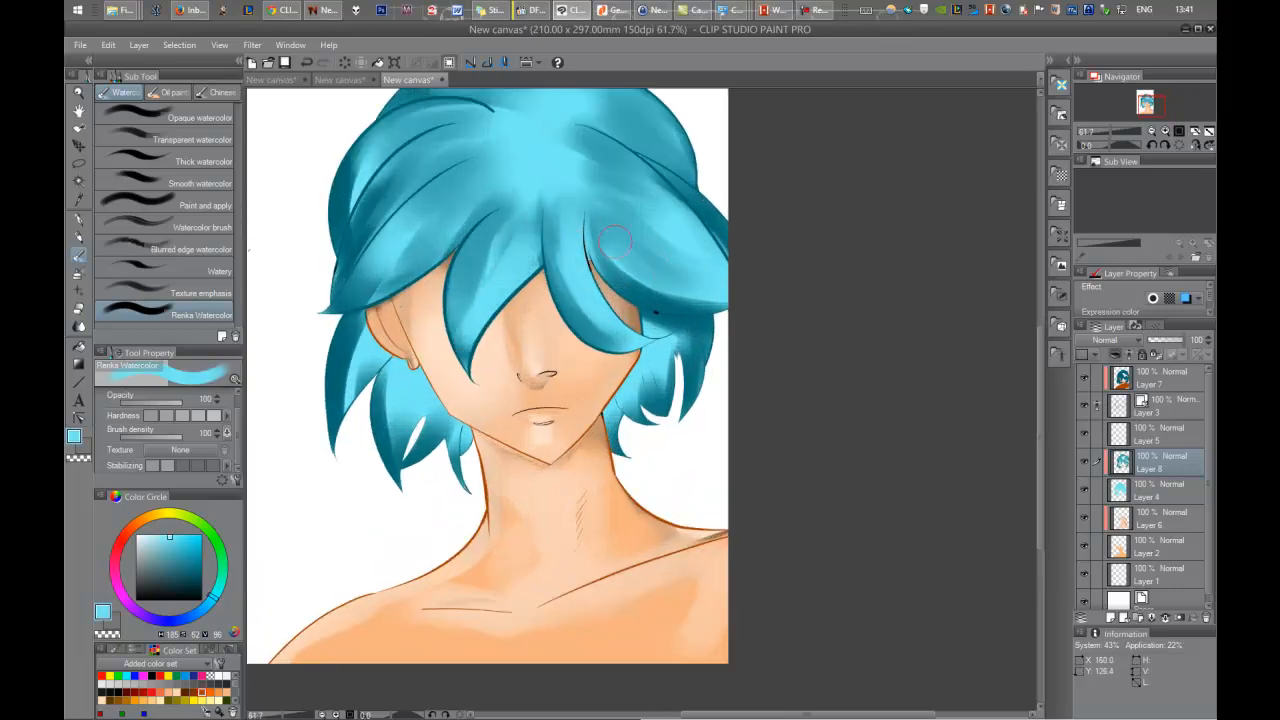
Brush light blue highlights along the far side of the crown and the sweeping fringe, undoing one stray stroke.
left_click_drag(590, 168, 634, 192)
left_click_drag(570, 149, 711, 228)
mouse_move(644, 136)
left_mouse_down()
mouse_move(689, 275)
mouse_move(707, 291)
left_mouse_up()
key("ctrl+z")
left_click_drag(616, 178, 680, 208)
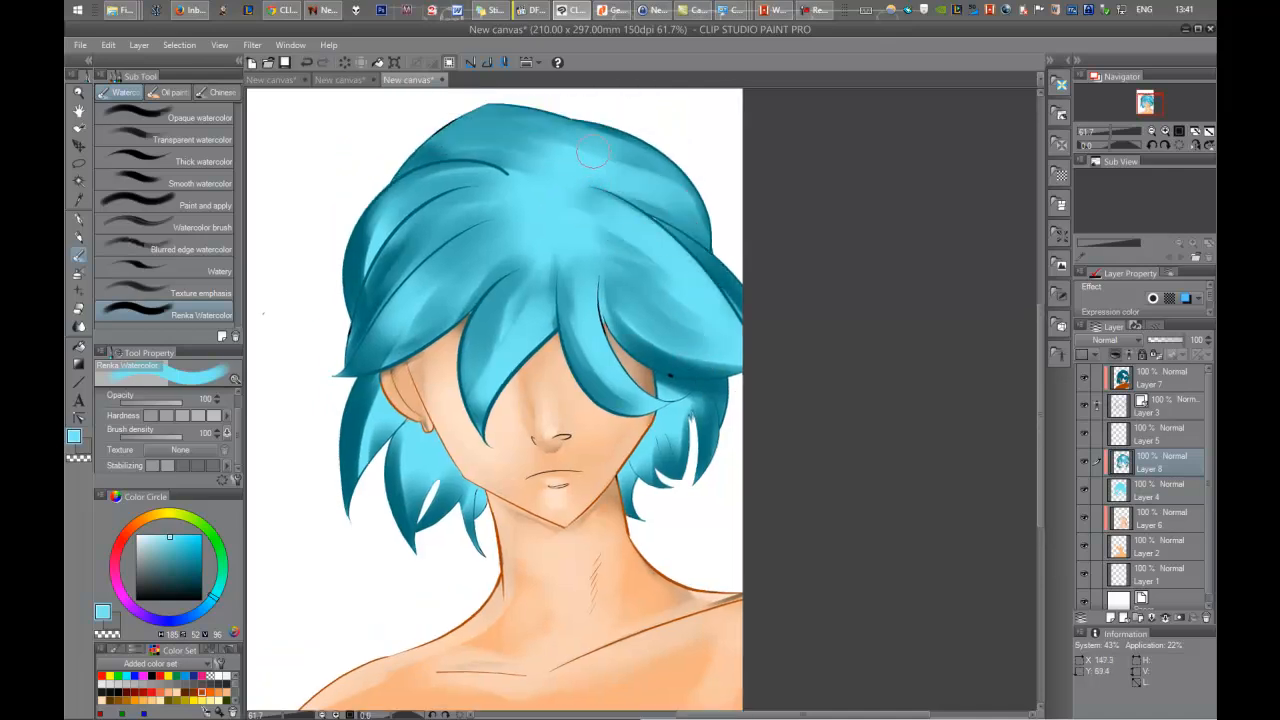
left_click_drag(592, 160, 679, 184)
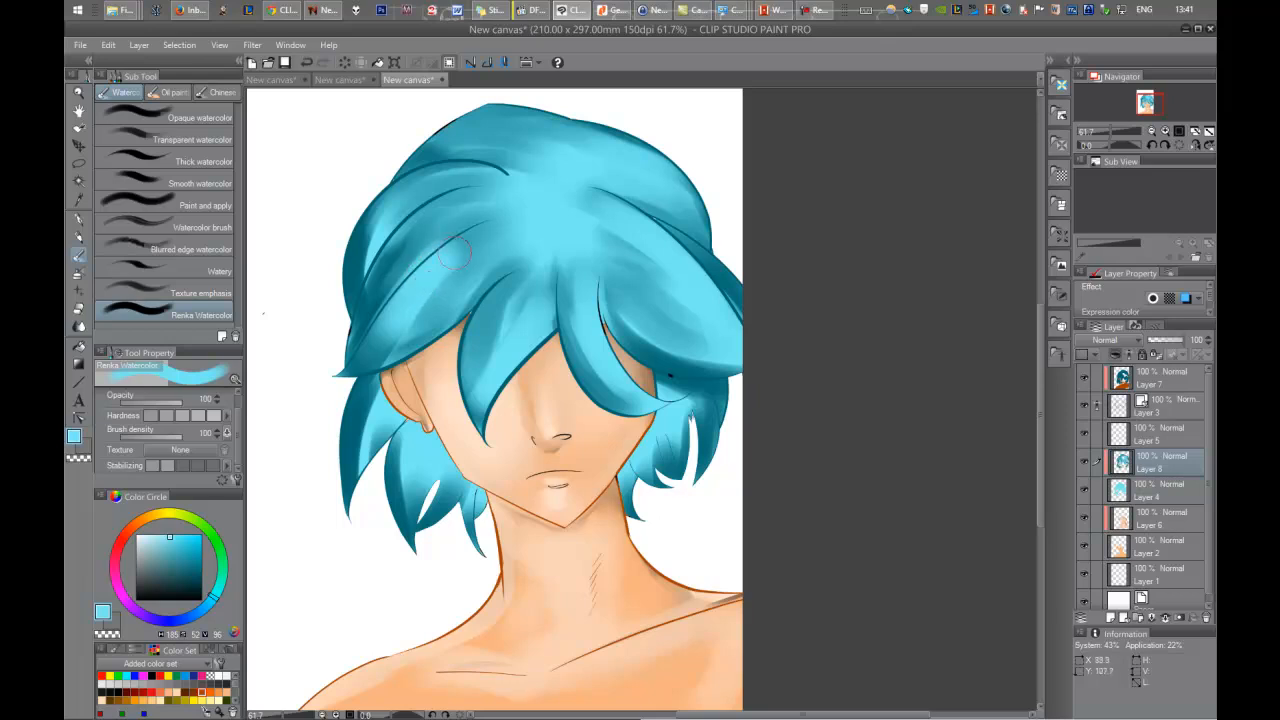